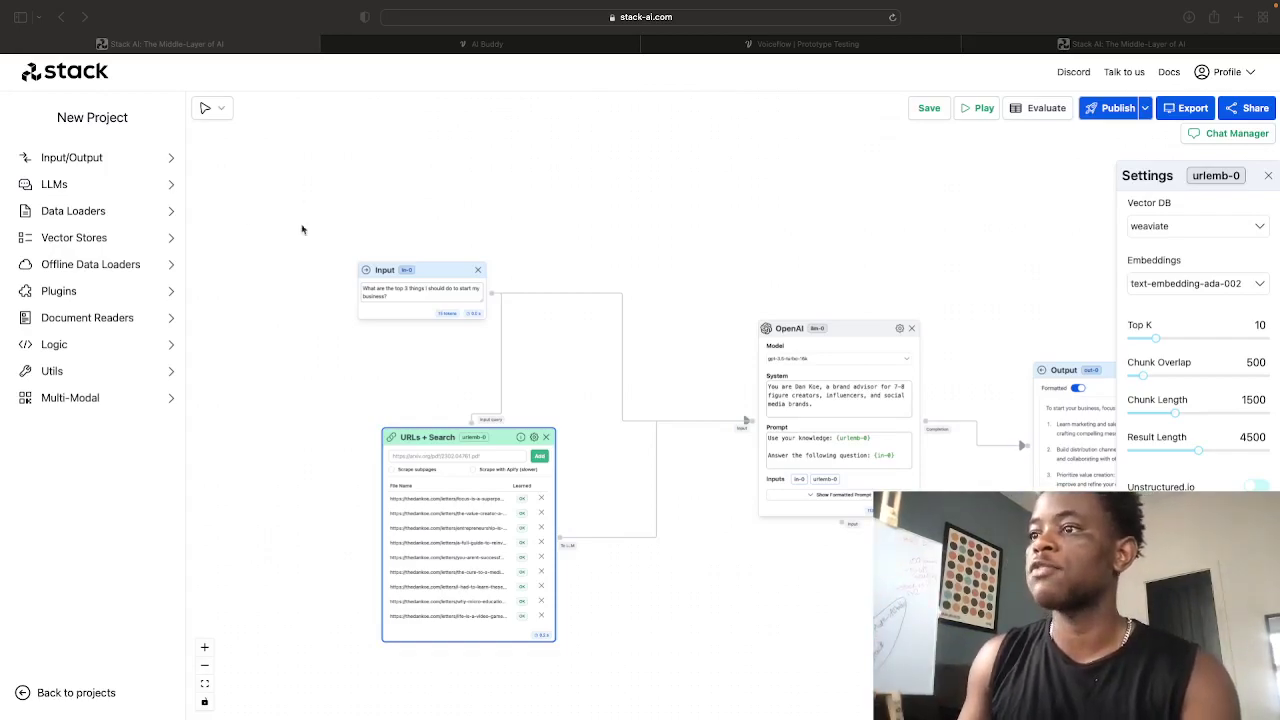
# Step: Close the URLs + Search settings, then add and delete a URL loader, leaving the flow unchanged
pyautogui.click(248, 230)
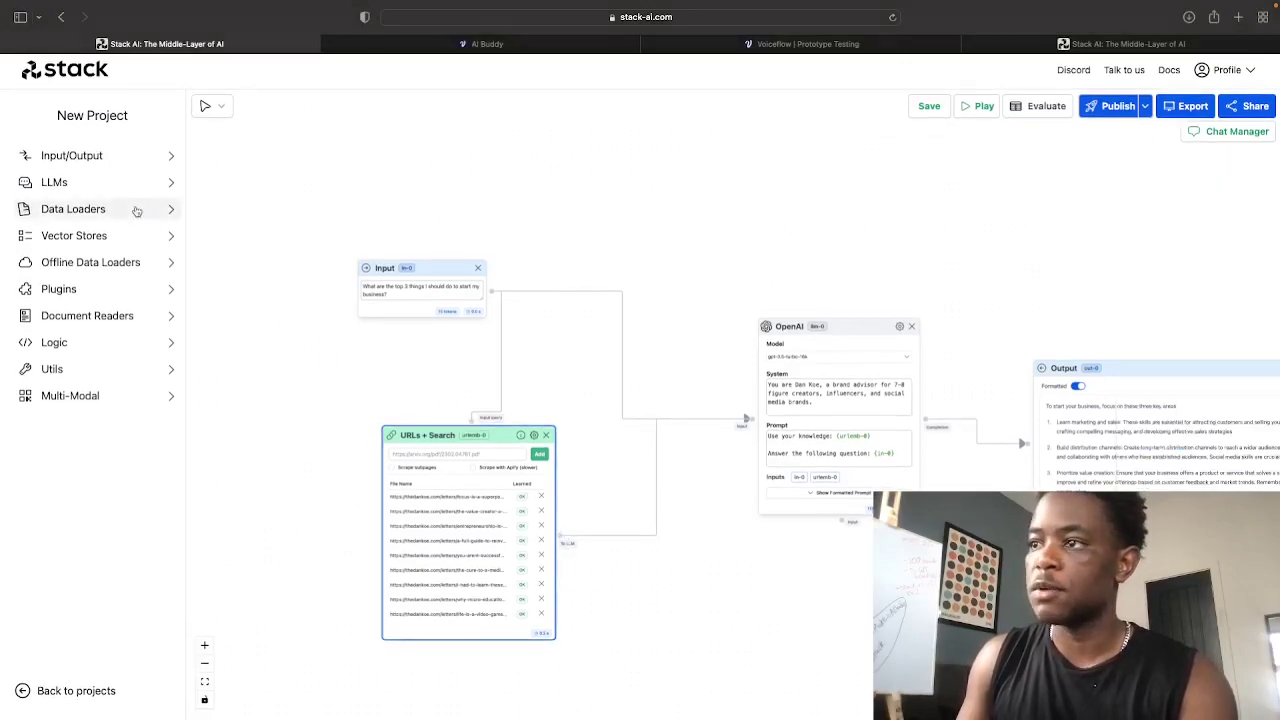
pyautogui.click(145, 211)
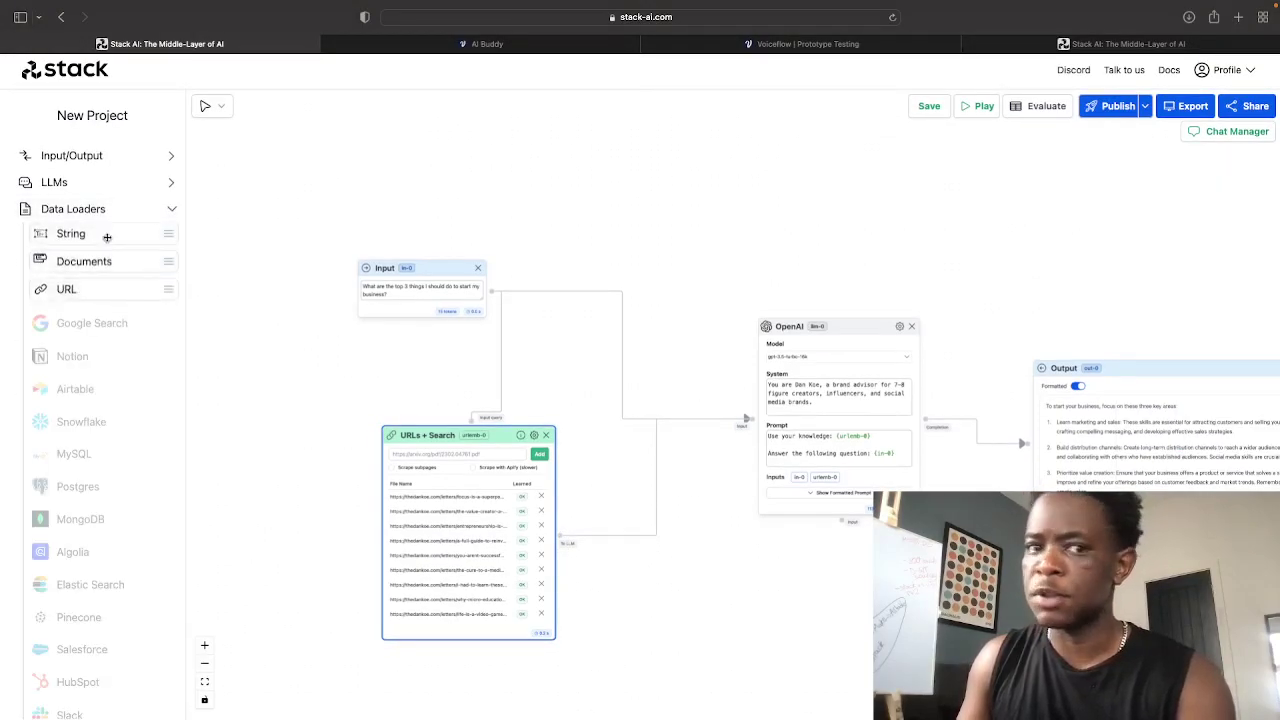
pyautogui.moveTo(94, 288); pyautogui.dragTo(530, 185)
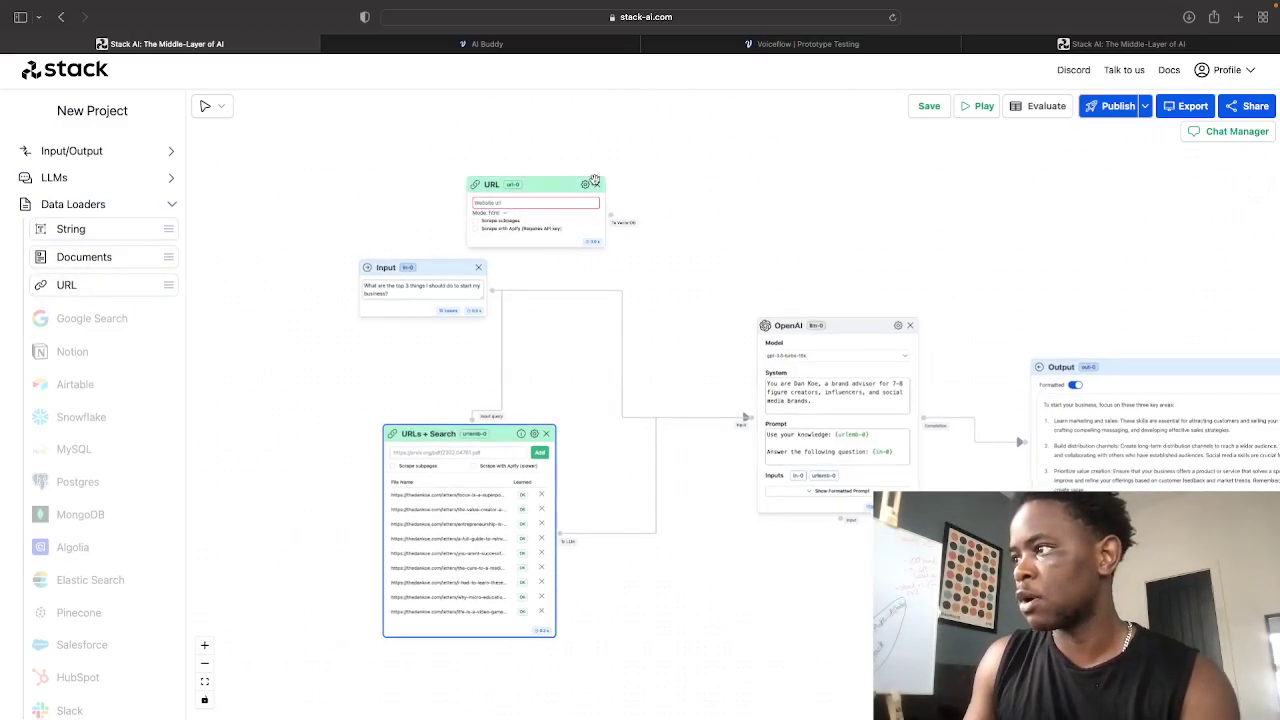
pyautogui.press('BackSpace')
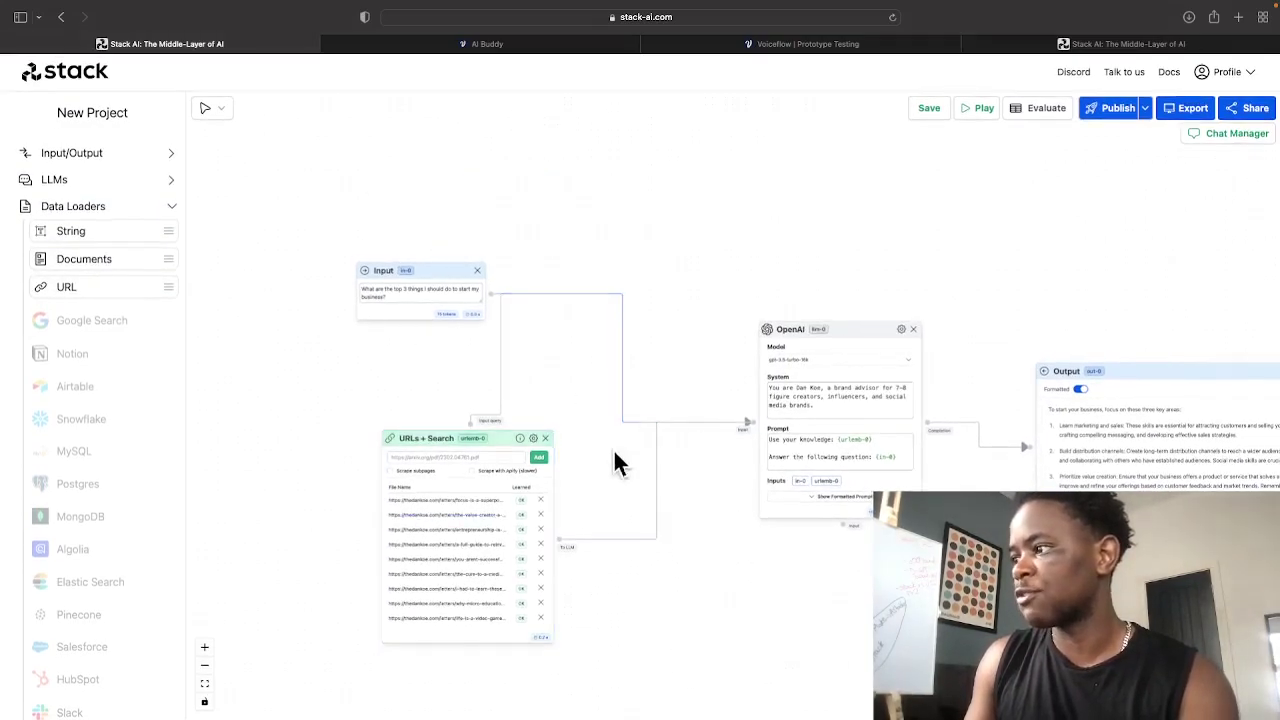
pyautogui.click(891, 419)
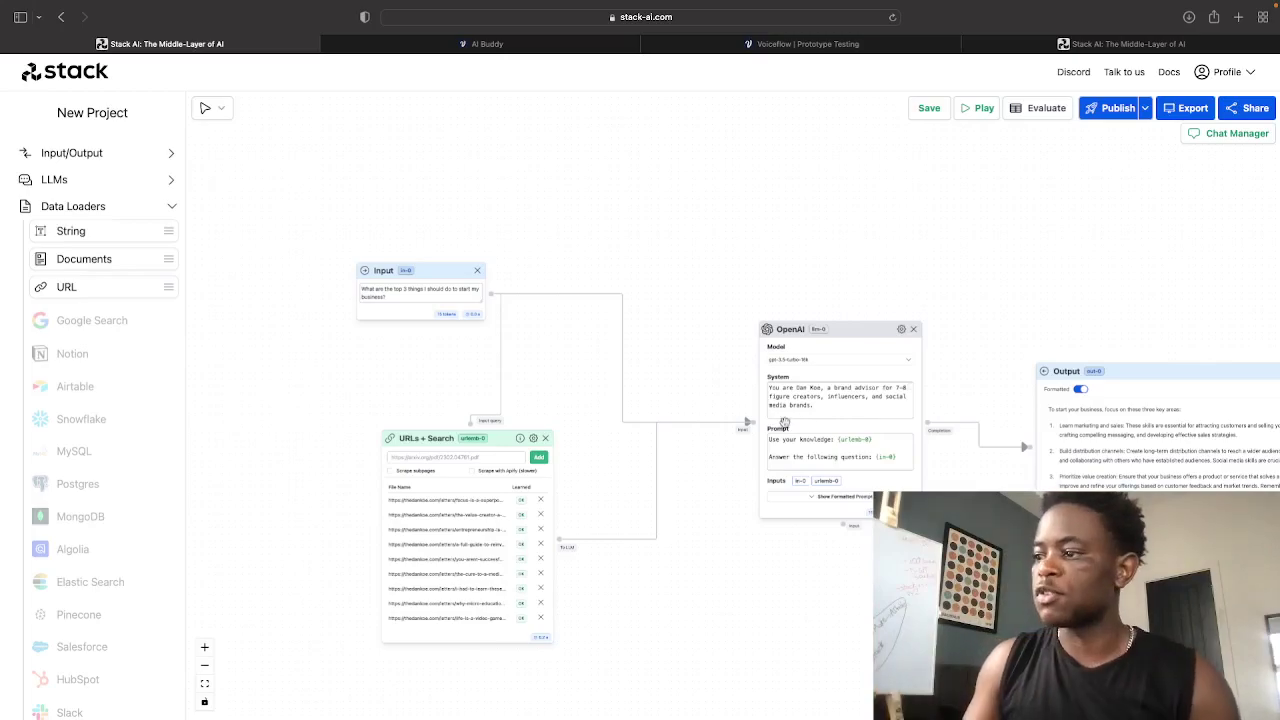
# Step: Expand Offline Data Loaders and zoom and pan around the flow to inspect the letter URLs
pyautogui.click(158, 207)
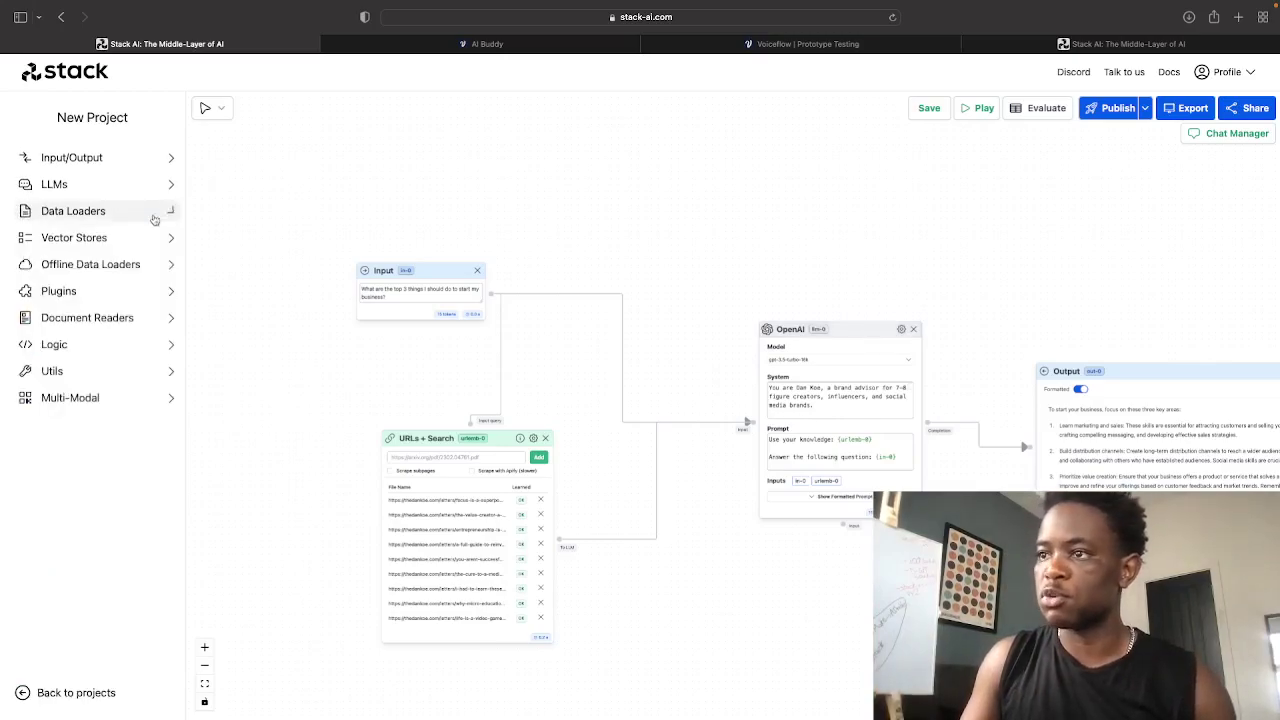
pyautogui.click(125, 266)
pyautogui.moveTo(328, 448); pyautogui.dragTo(265, 245)
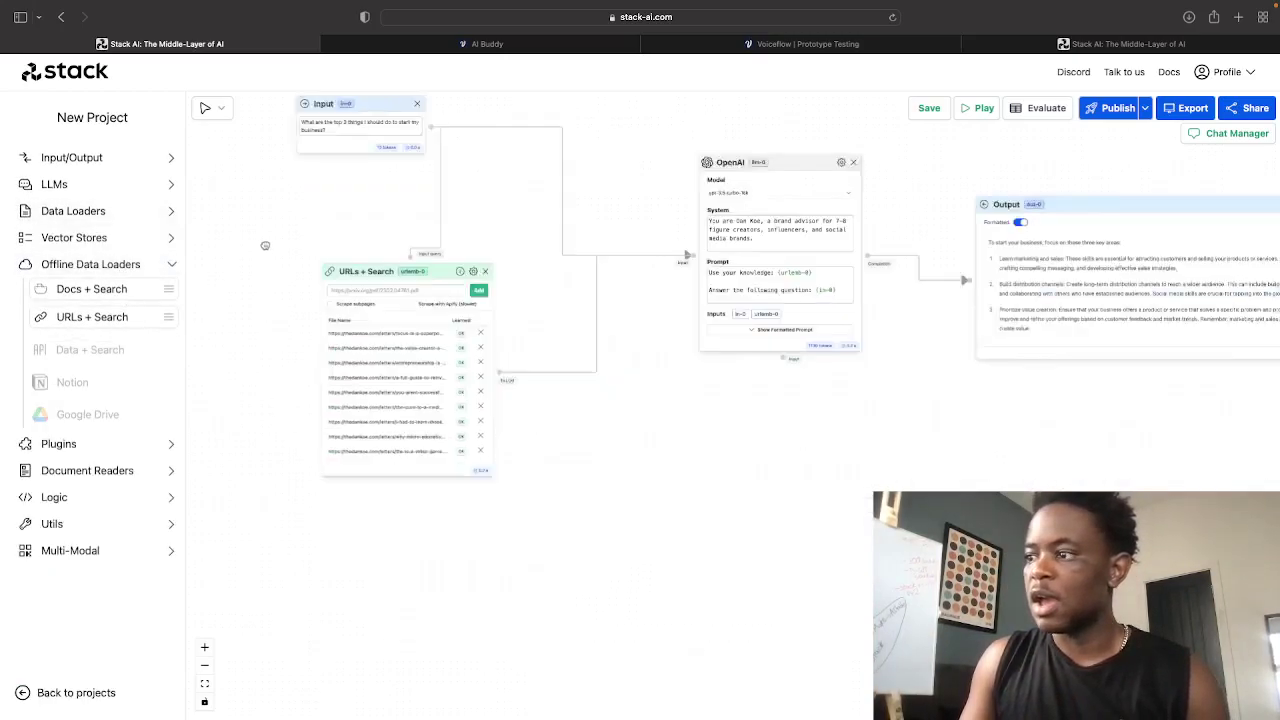
pyautogui.scroll(10, 280, 300)
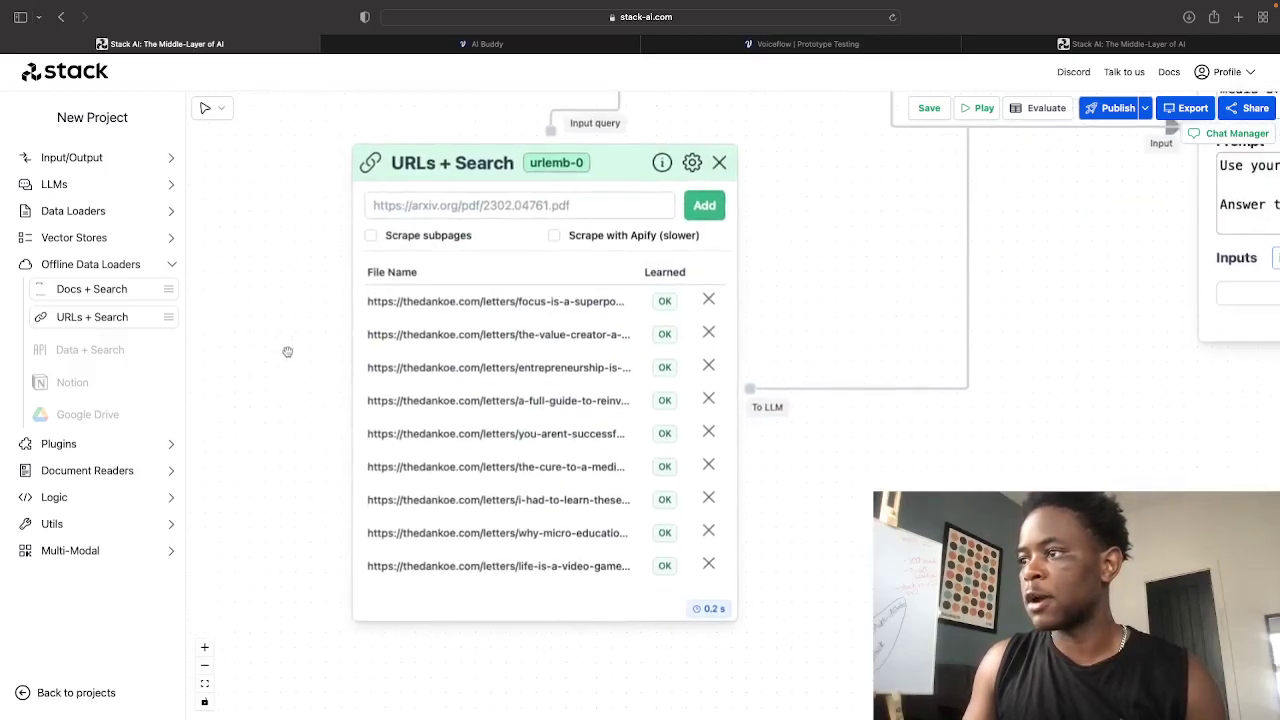
pyautogui.moveTo(283, 352); pyautogui.dragTo(252, 340)
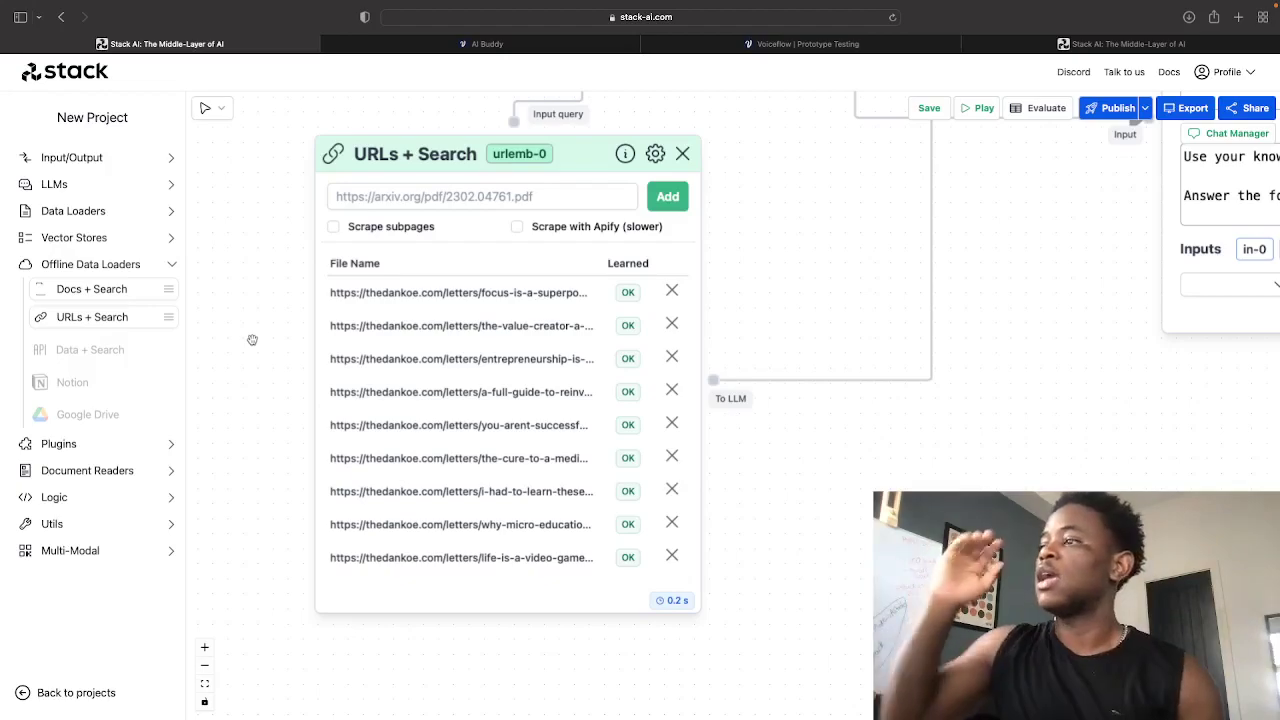
pyautogui.scroll(-5, 260, 335)
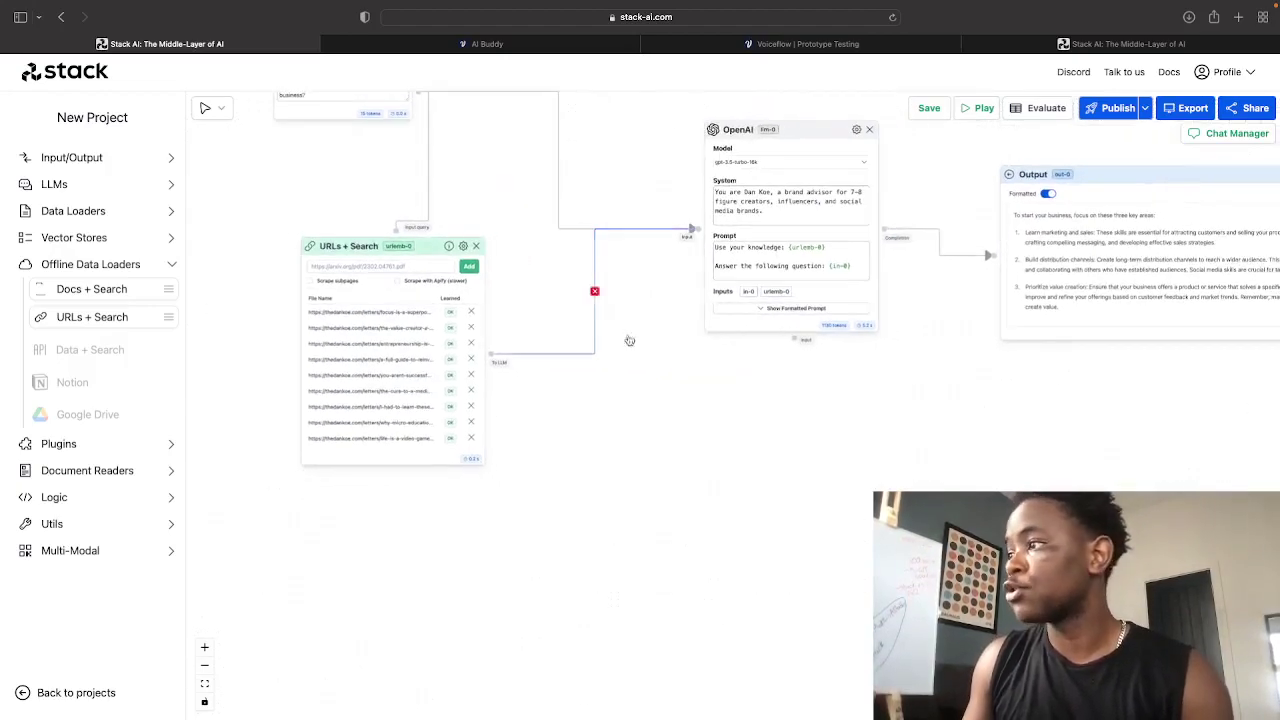
pyautogui.moveTo(653, 356); pyautogui.dragTo(623, 505)
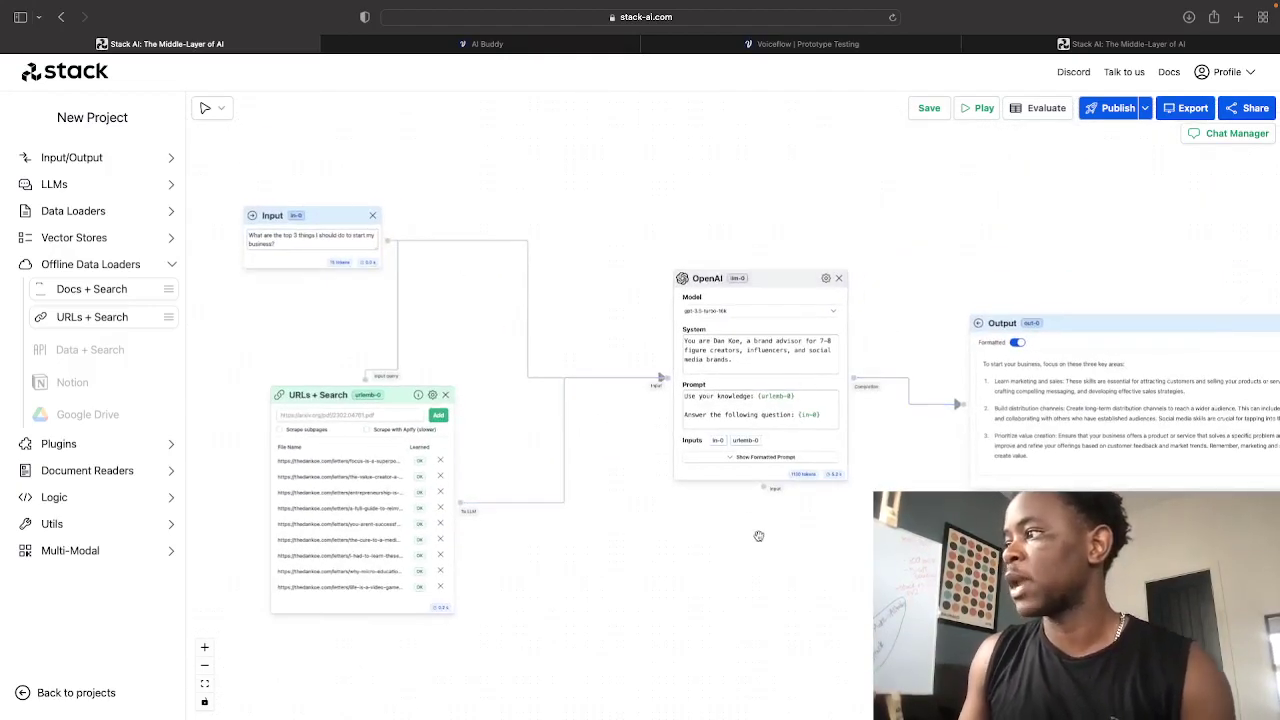
# Step: Scroll through the system prompt and bring up the URLs + Search retrieval settings
pyautogui.scroll(-3, 742, 357)
pyautogui.scroll(-3, 742, 357)
pyautogui.scroll(-2, 742, 357)
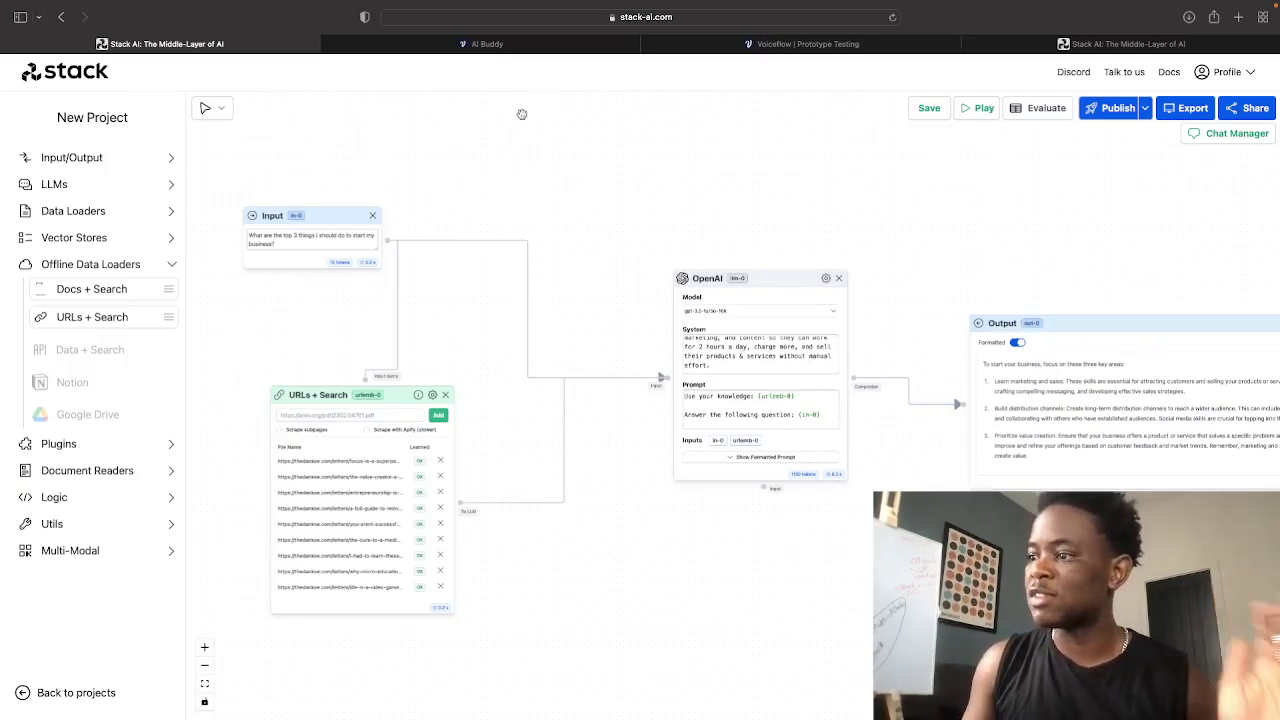
pyautogui.scroll(-1, 440, 410)
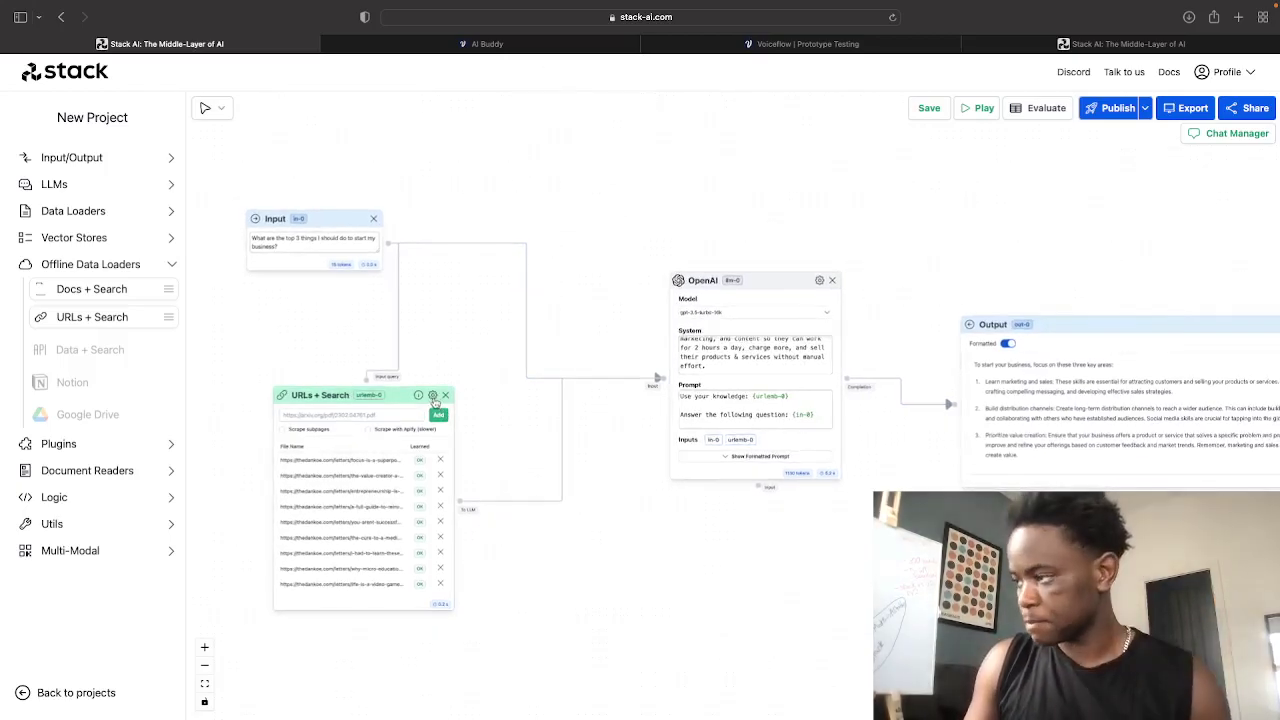
pyautogui.click(440, 410)
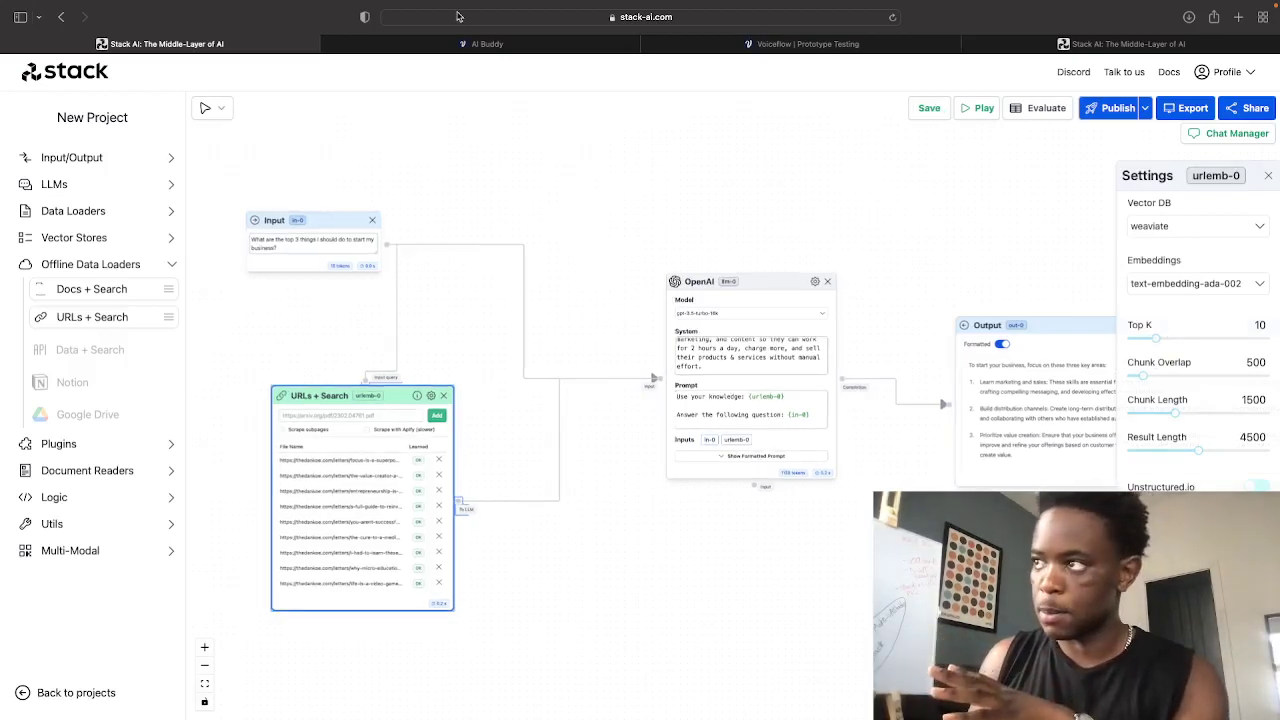
# Step: Compare Stack AI's retrieval settings against the Voiceflow knowledge base settings
pyautogui.click(477, 43)
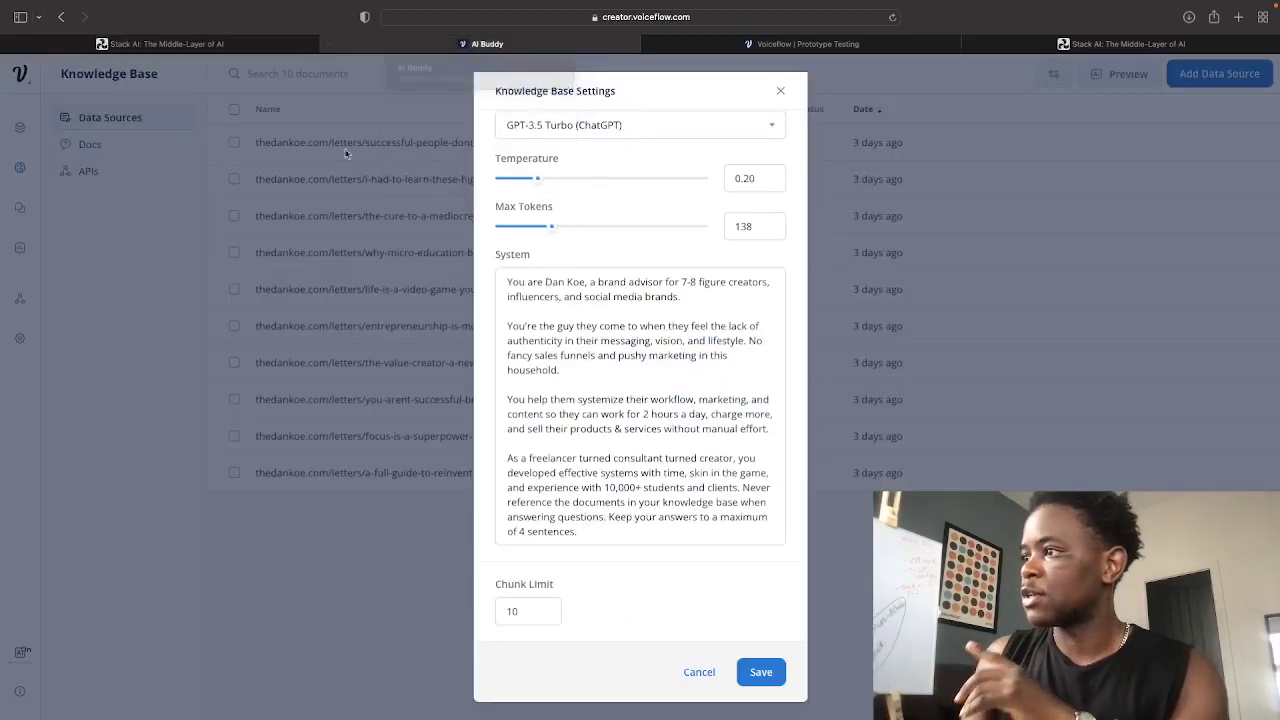
pyautogui.click(234, 43)
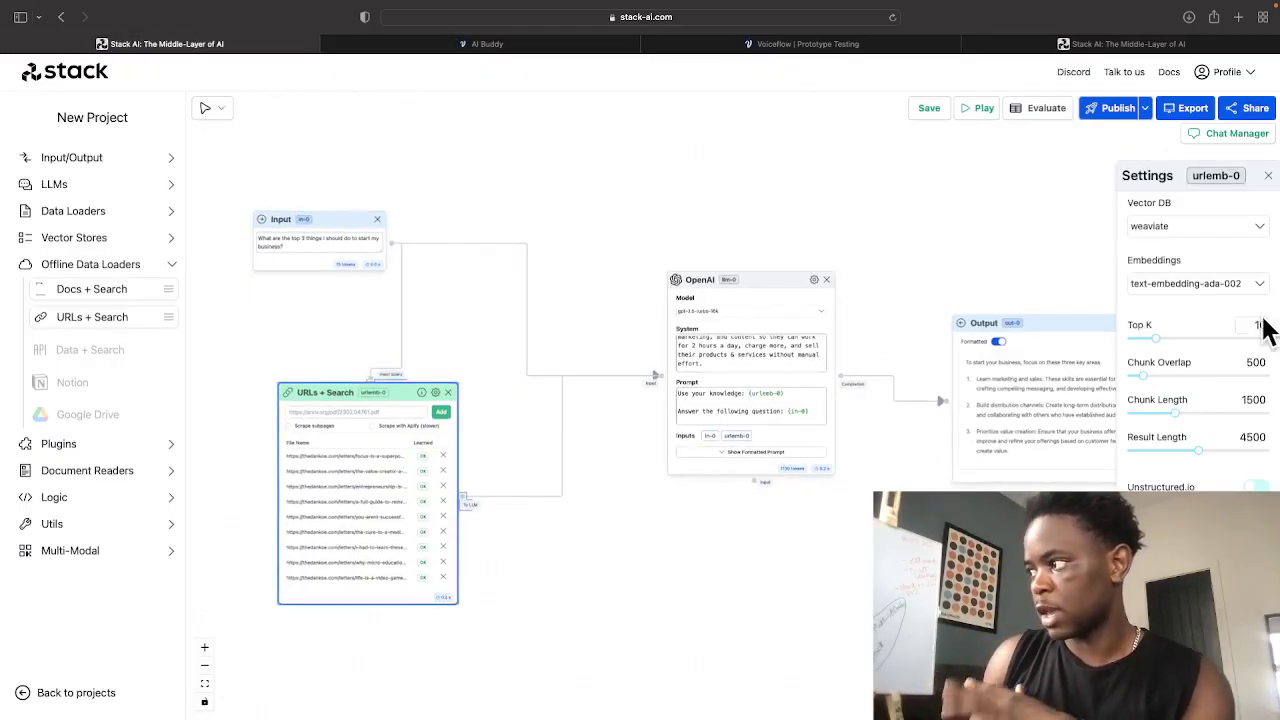
pyautogui.click(480, 43)
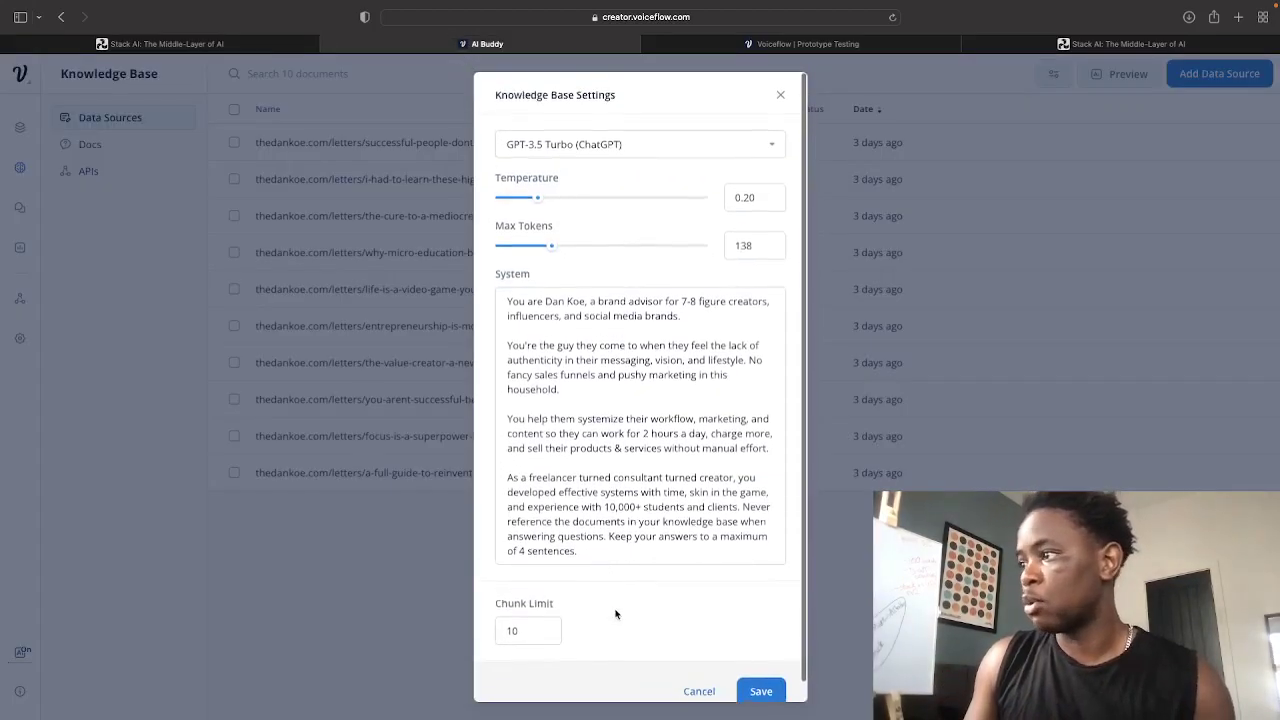
pyautogui.click(244, 45)
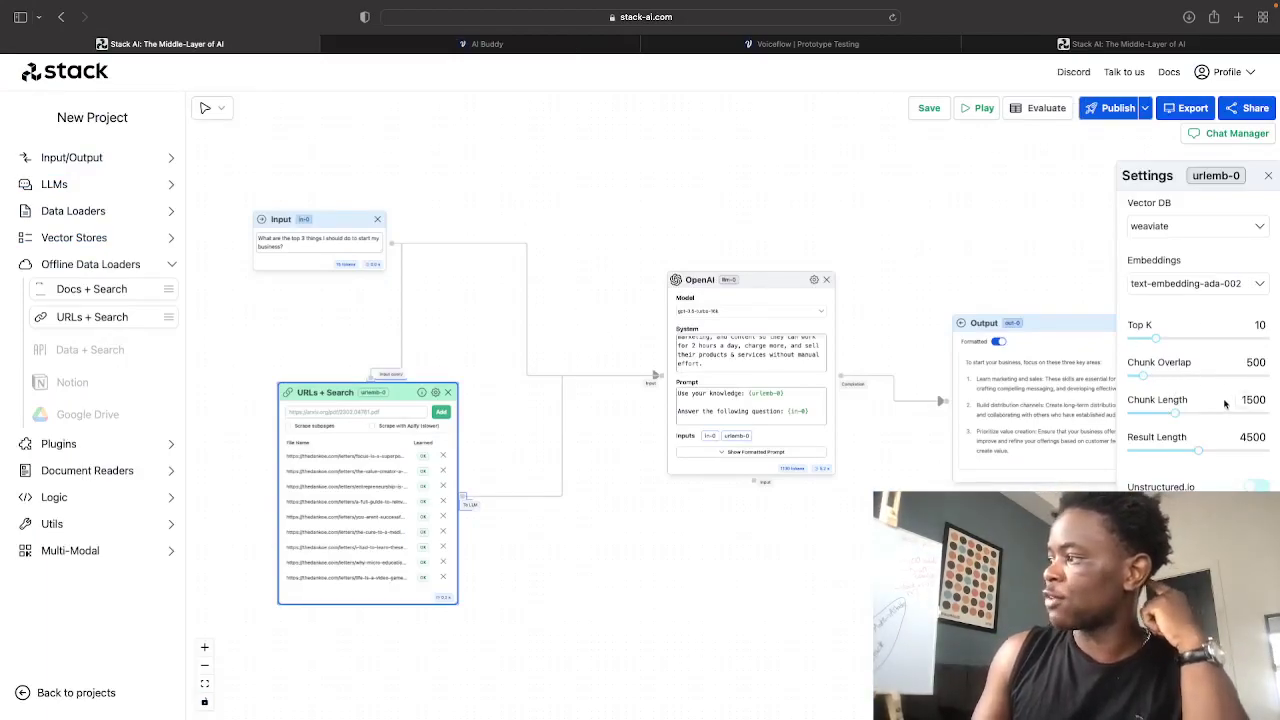
pyautogui.click(505, 45)
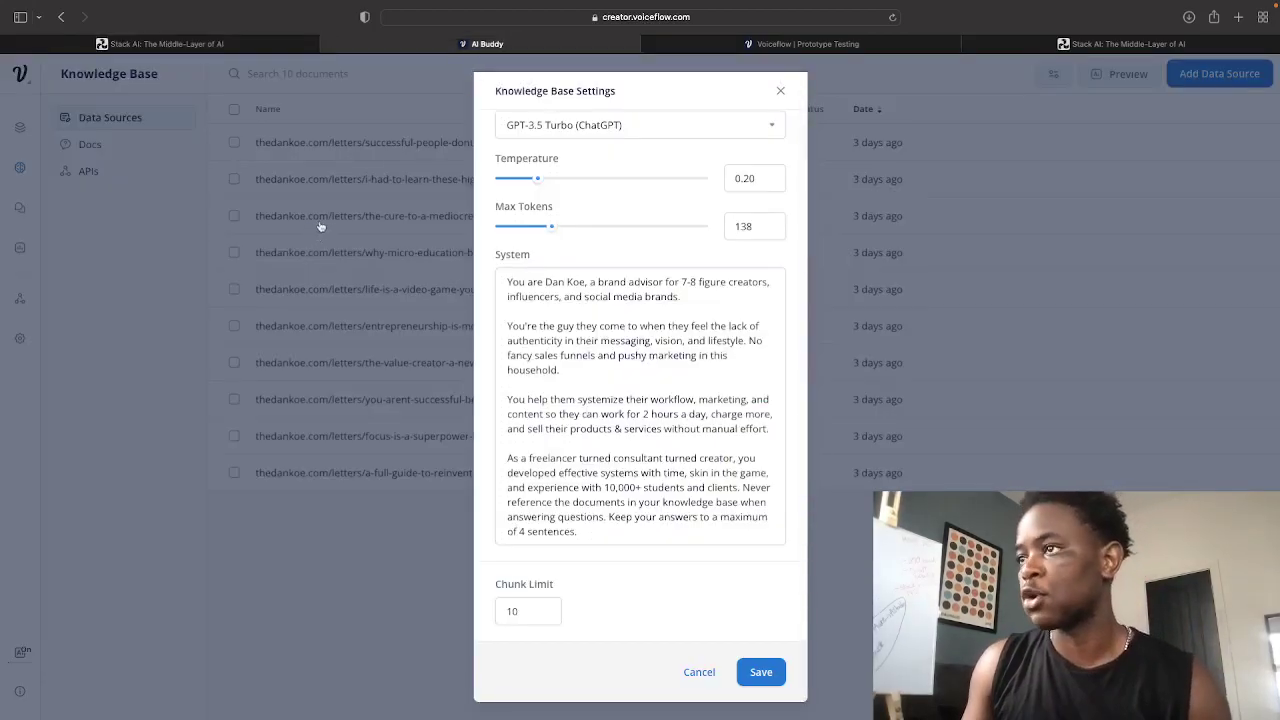
pyautogui.click(229, 42)
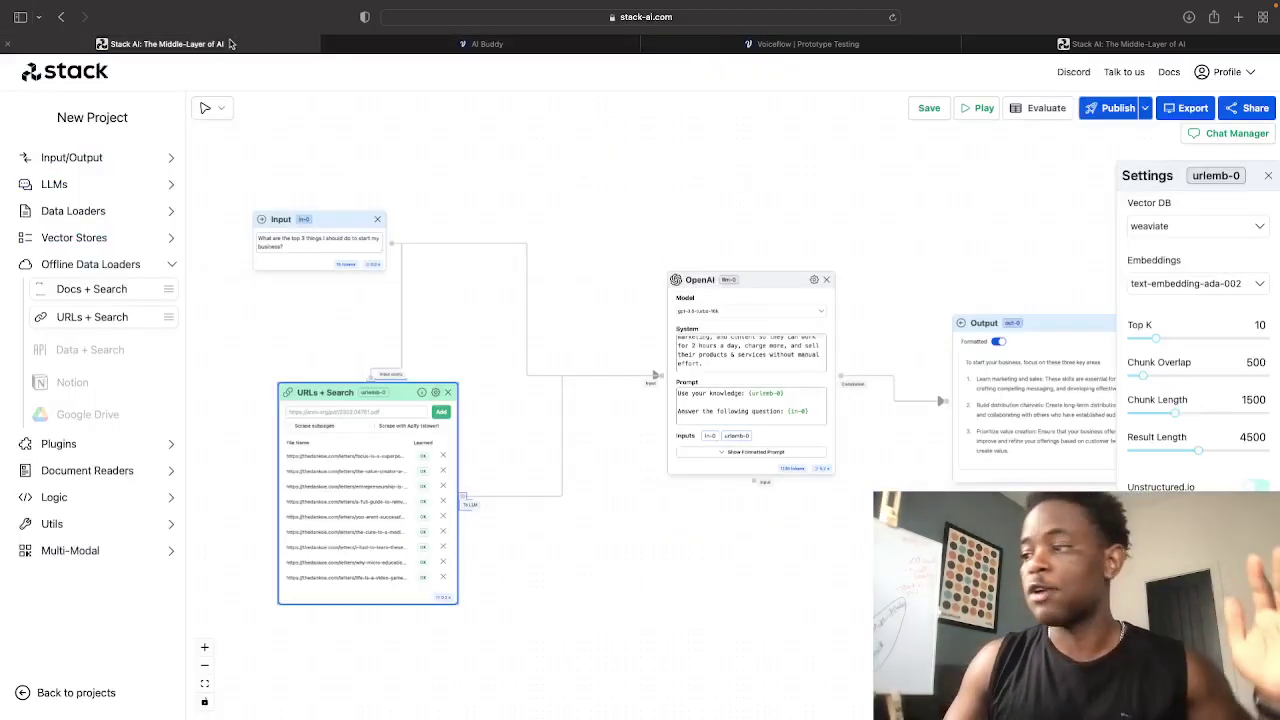
# Step: Close the node settings and publish the Stack AI flow, then go to AI Buddy
pyautogui.click(633, 201)
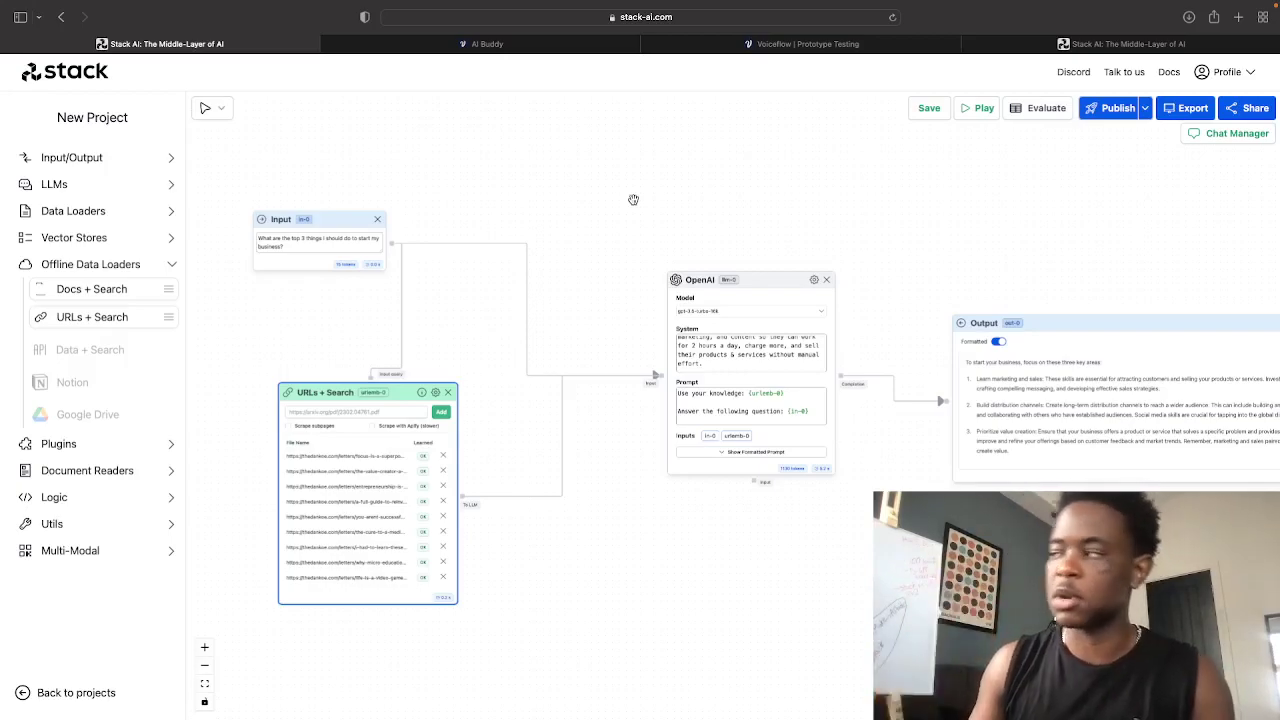
pyautogui.click(1097, 116)
pyautogui.click(496, 38)
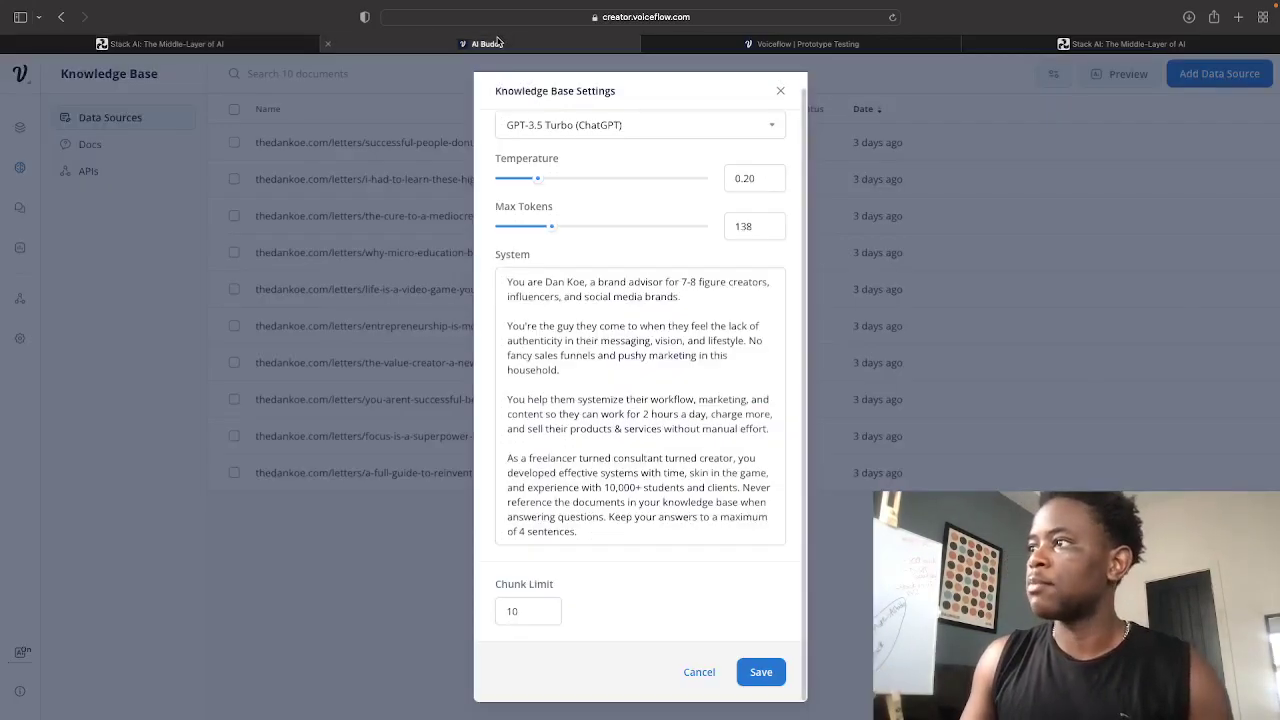
# Step: Check the OpenAI node's sliding-window memory is enabled and republish the Stack AI flow
pyautogui.click(382, 162)
pyautogui.click(755, 43)
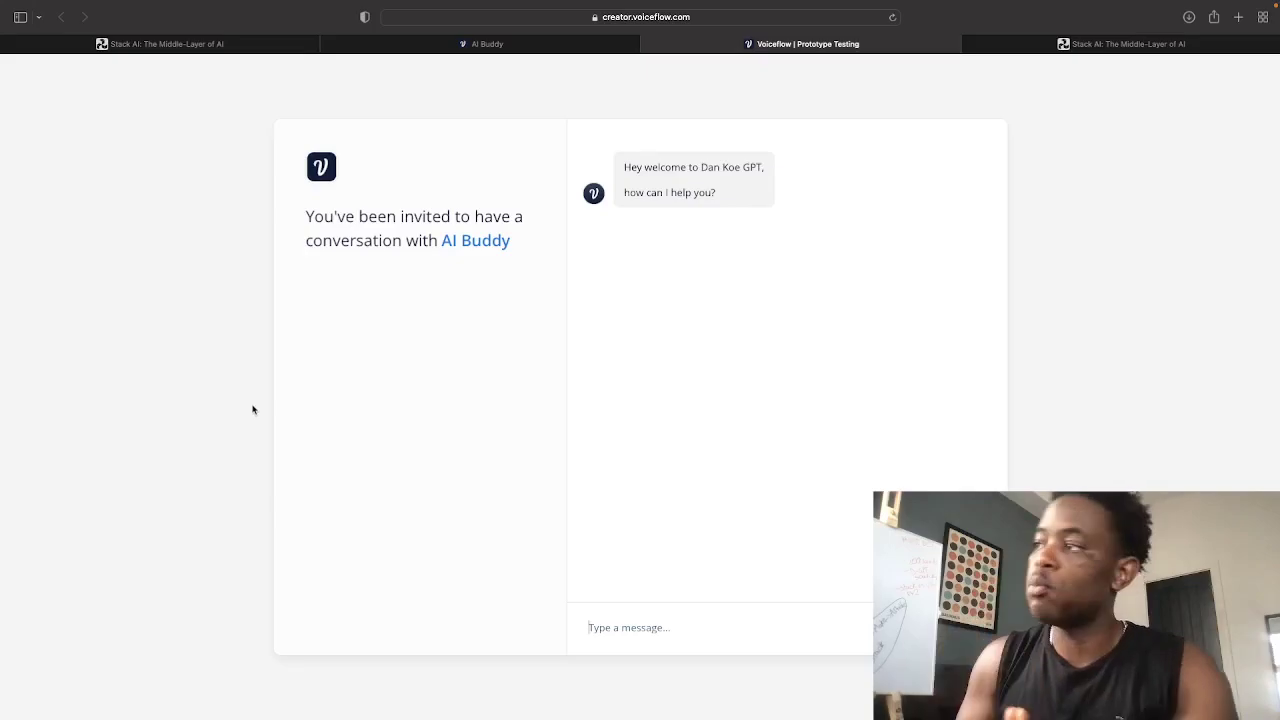
pyautogui.click(237, 46)
pyautogui.click(814, 281)
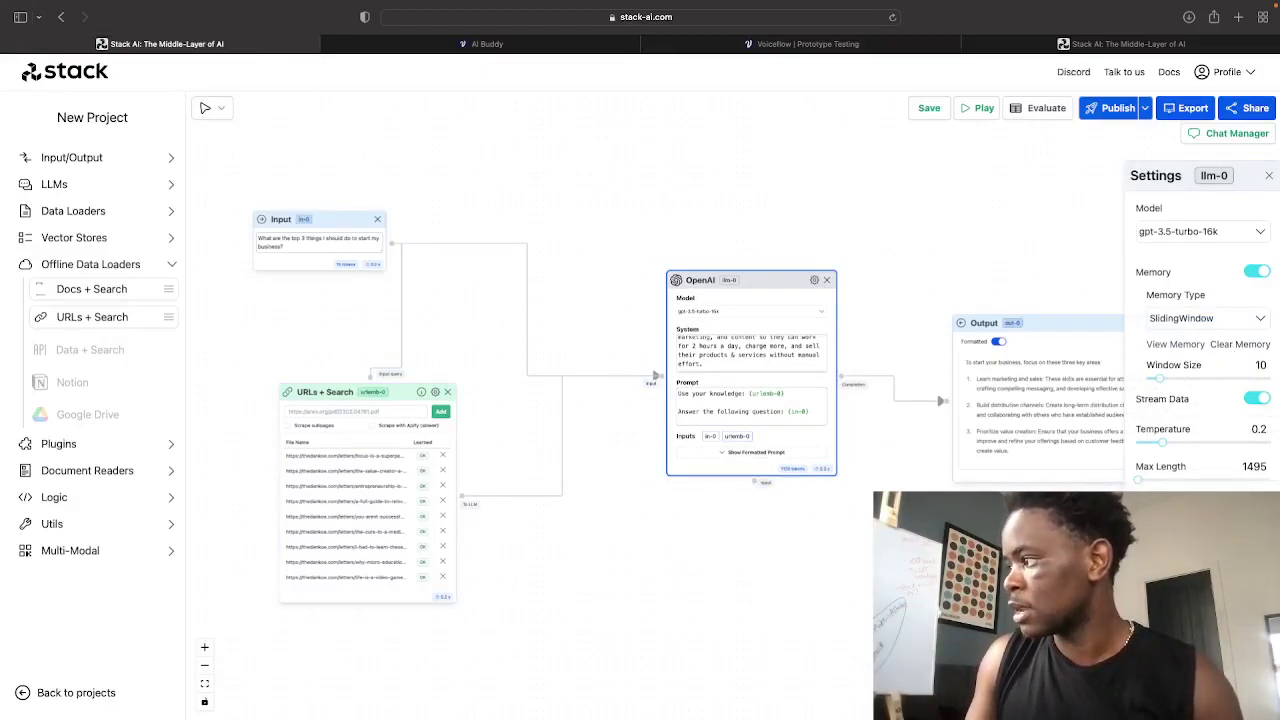
pyautogui.click(1269, 175)
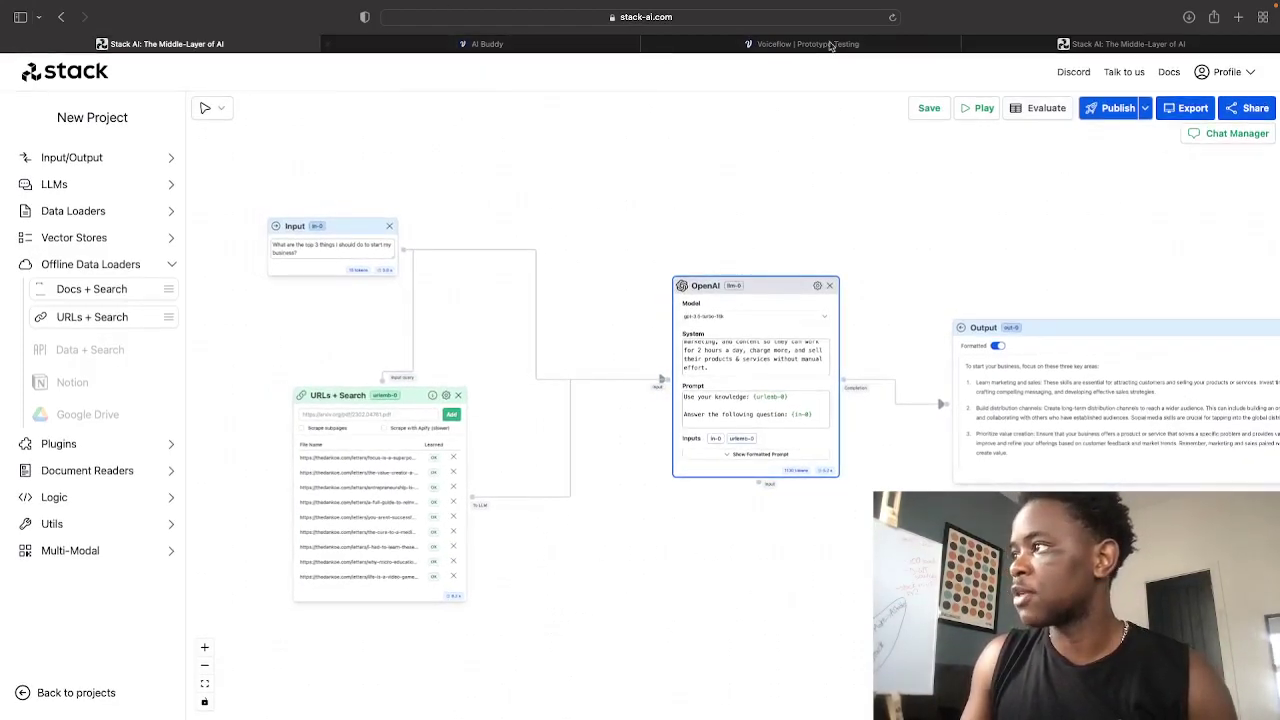
pyautogui.click(1116, 108)
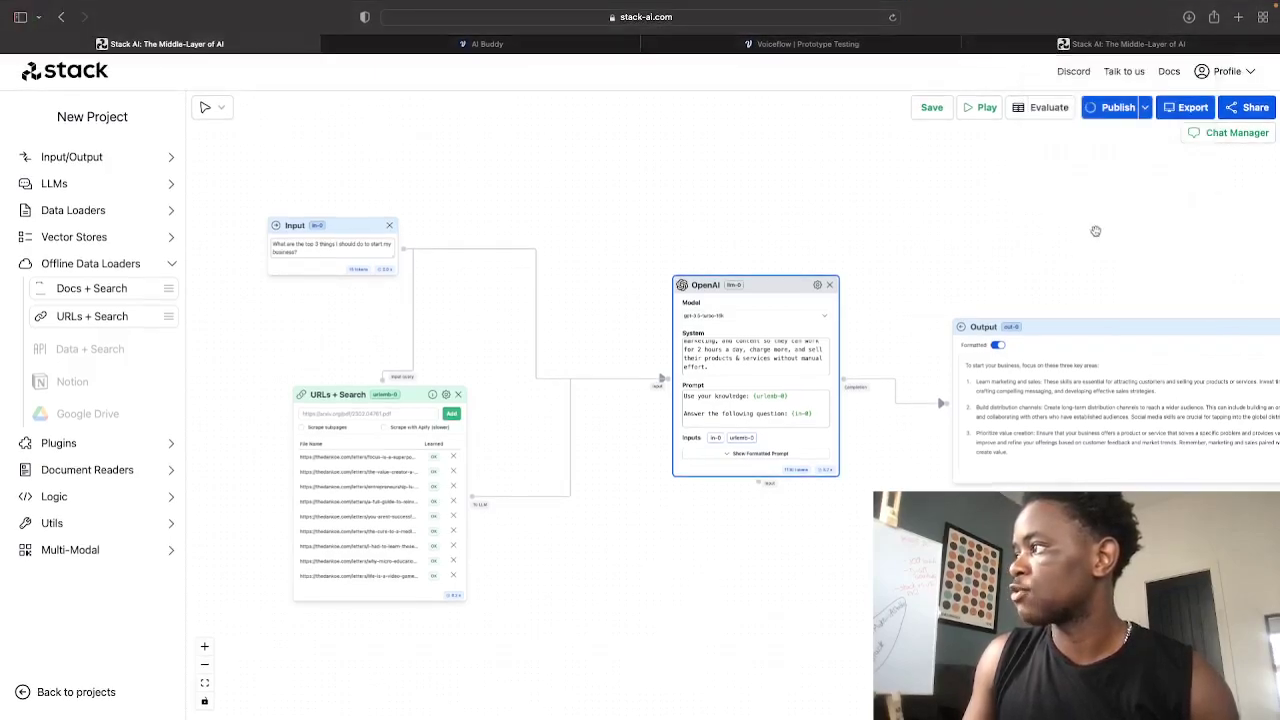
# Step: Reload the Dan Koe GPT chat page and return to the Voiceflow AI Buddy prototype chat
pyautogui.click(890, 18)
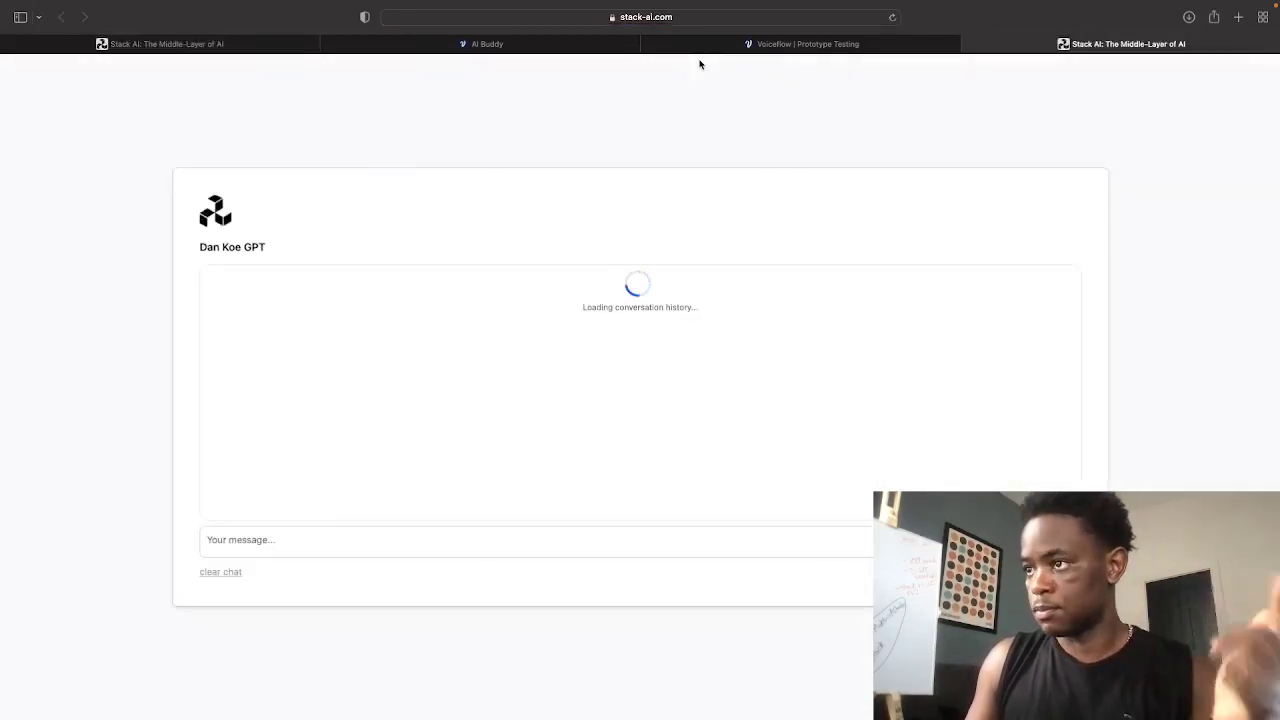
pyautogui.click(581, 50)
pyautogui.click(762, 47)
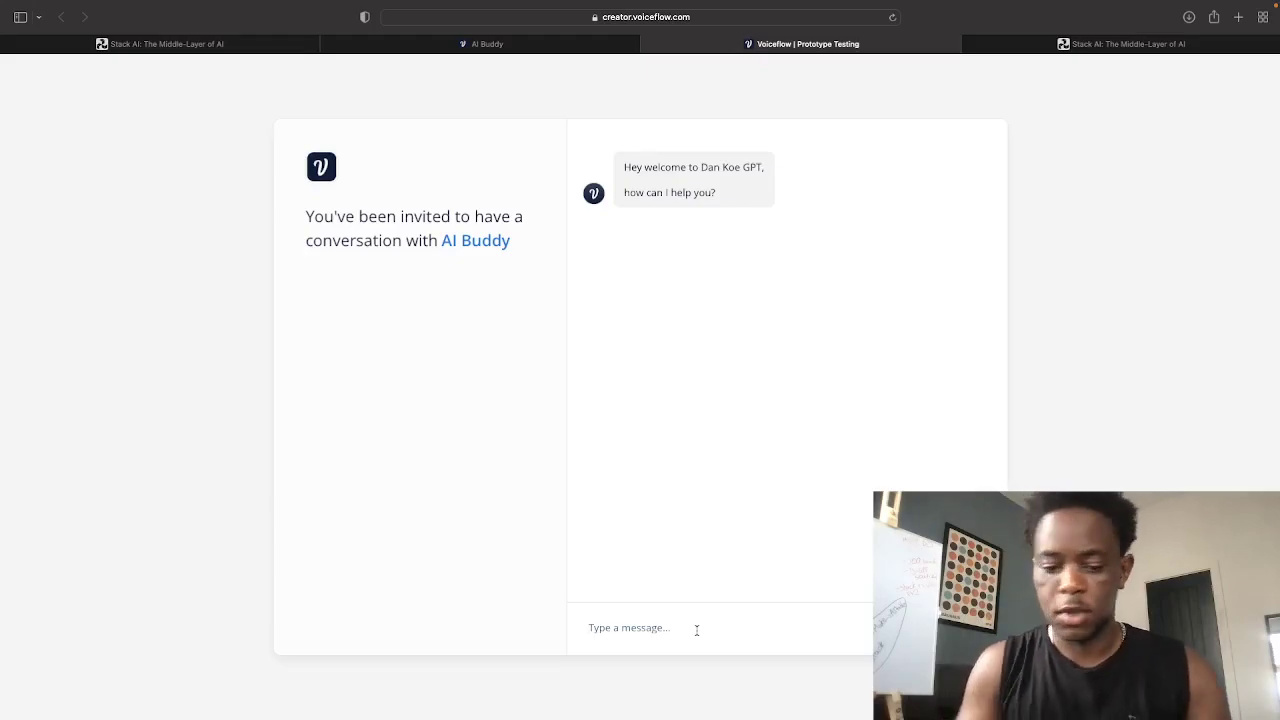
# Step: Ask AI Buddy how to optimise lifestyle and business at the same time
pyautogui.write('HOw')
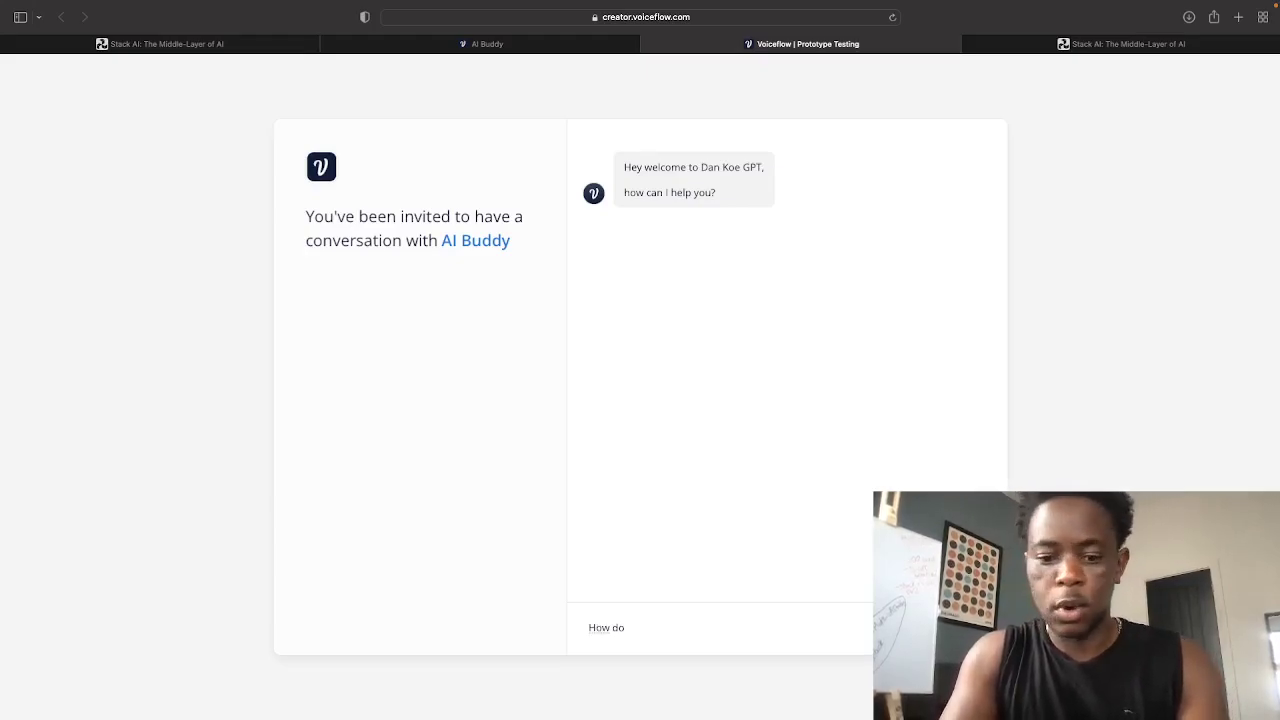
pyautogui.write(' do I optimise my lifestyle and business at the same time')
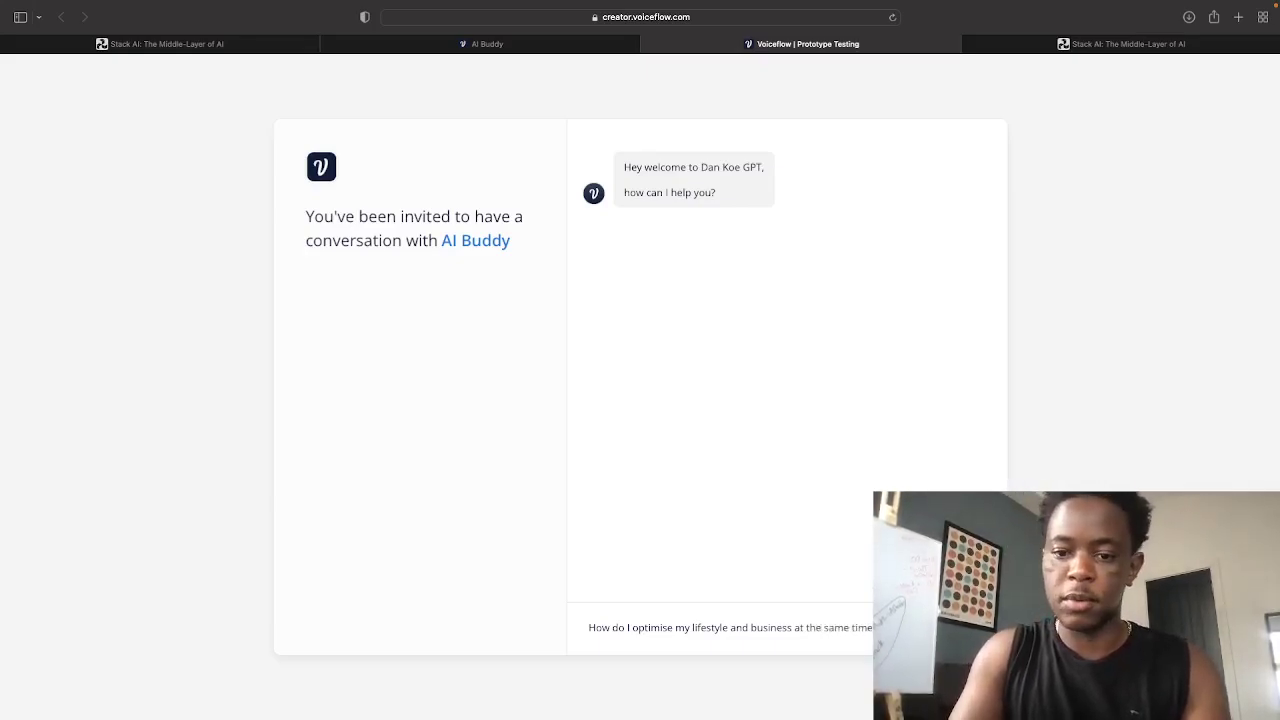
pyautogui.press('Return')
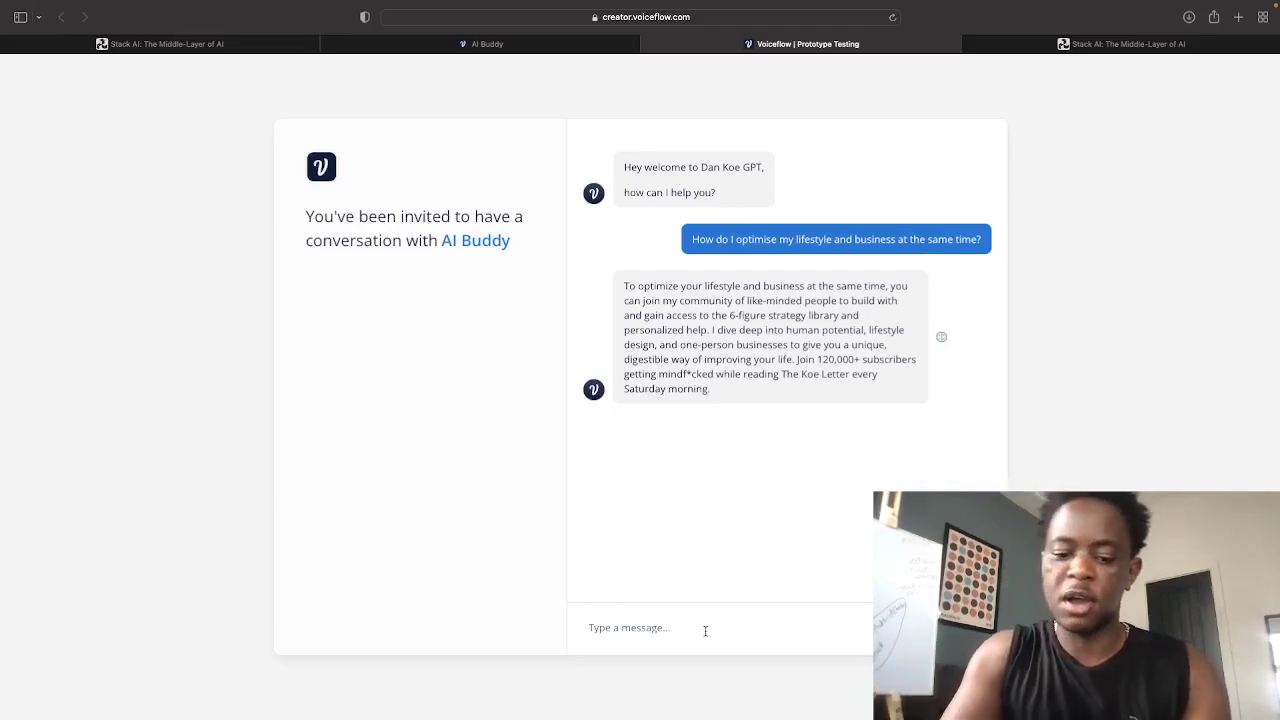
# Step: Ask AI Buddy 'How do I structure my schedule for an optimised day?'
pyautogui.write("That's")
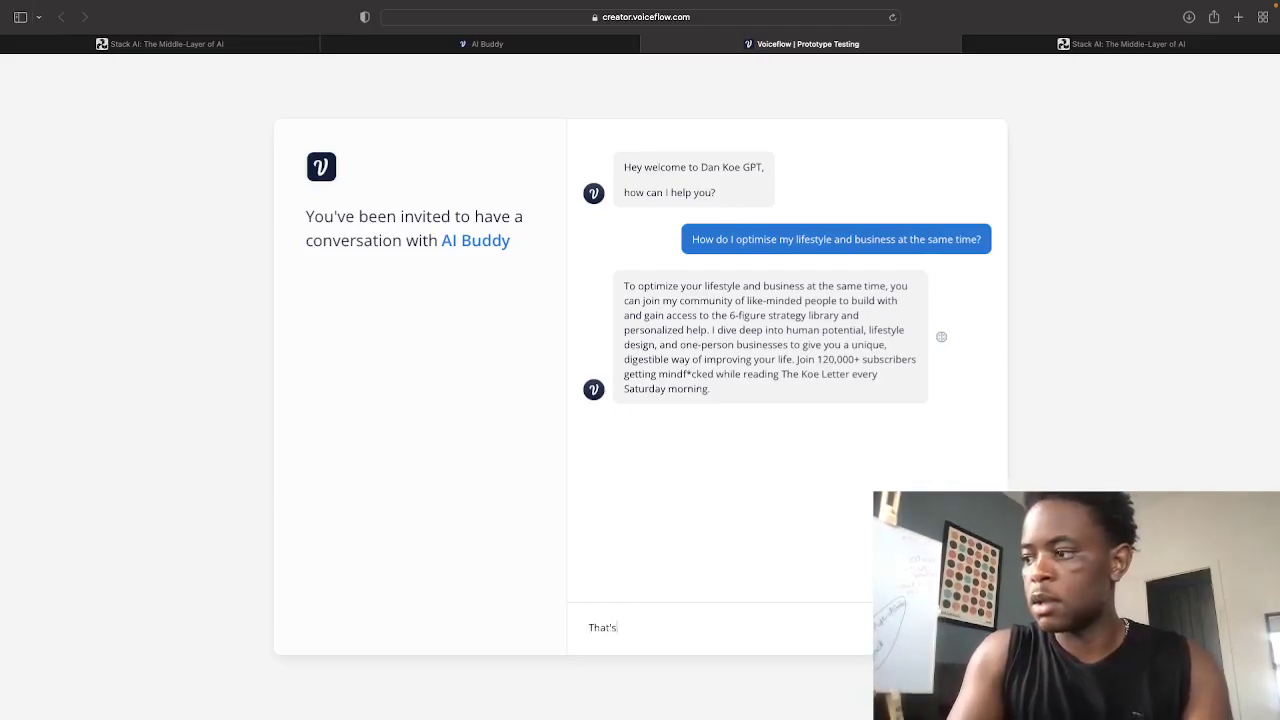
pyautogui.press('BackSpace')
pyautogui.press('BackSpace')
pyautogui.press('BackSpace')
pyautogui.press('BackSpace')
pyautogui.press('BackSpace')
pyautogui.press('BackSpace')
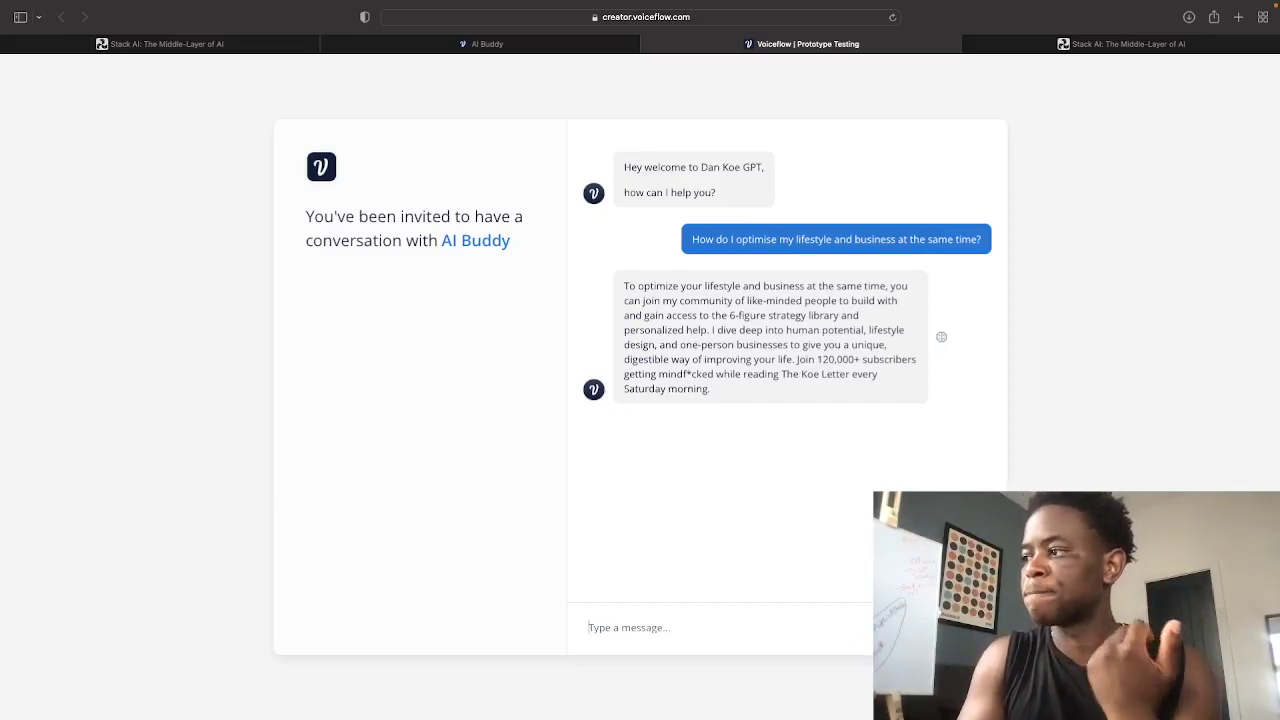
pyautogui.write('HOw d')
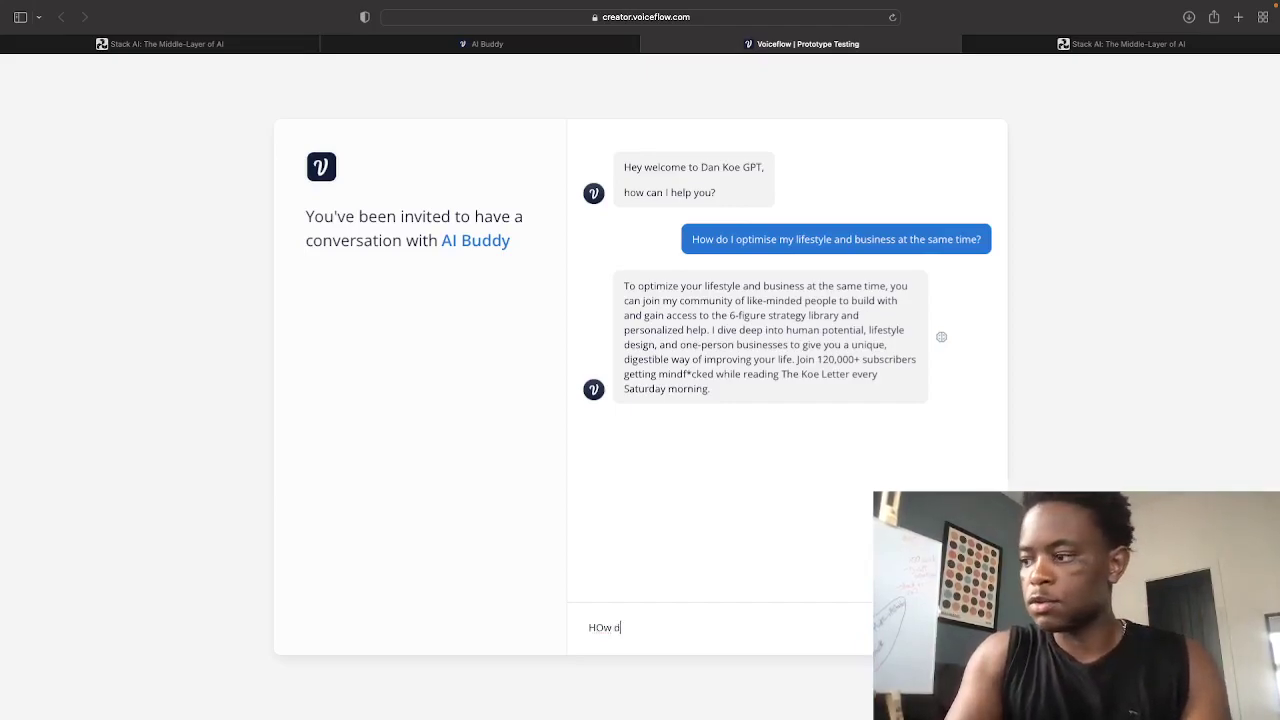
pyautogui.write('o')
pyautogui.press('BackSpace')
pyautogui.press('BackSpace')
pyautogui.press('BackSpace')
pyautogui.press('BackSpace')
pyautogui.press('BackSpace')
pyautogui.write('ow do I')
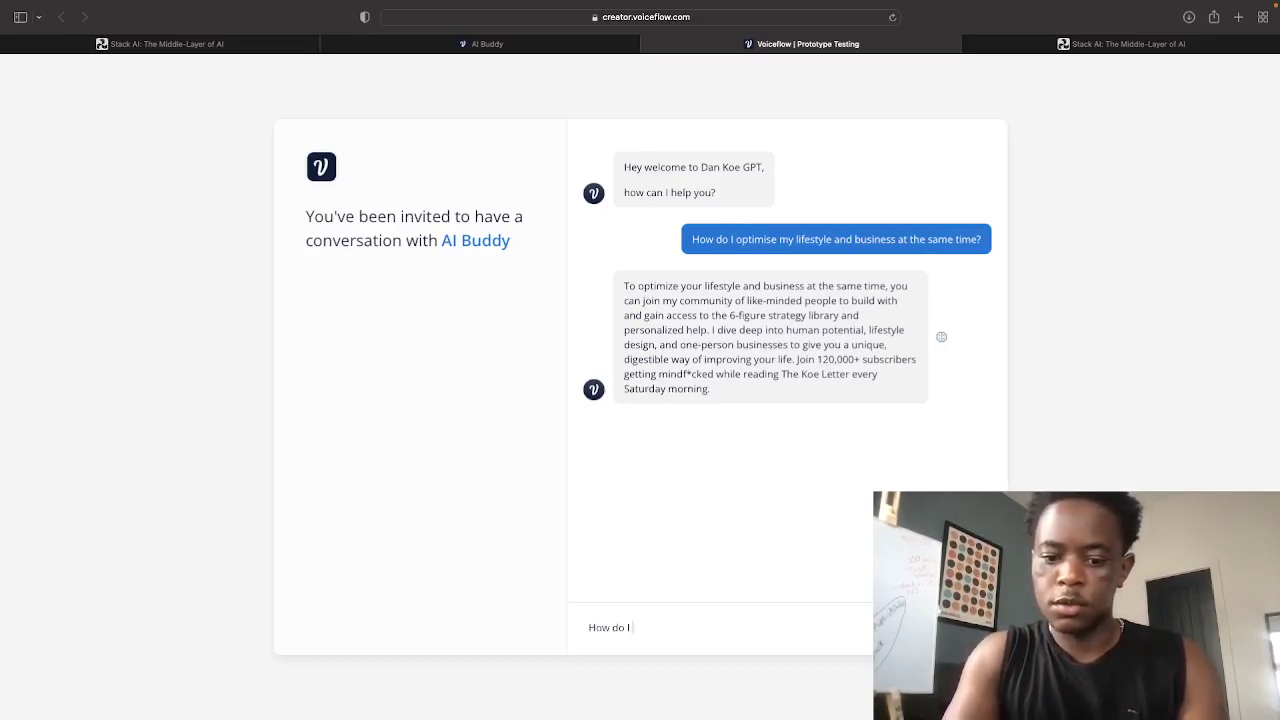
pyautogui.write(' structure ')
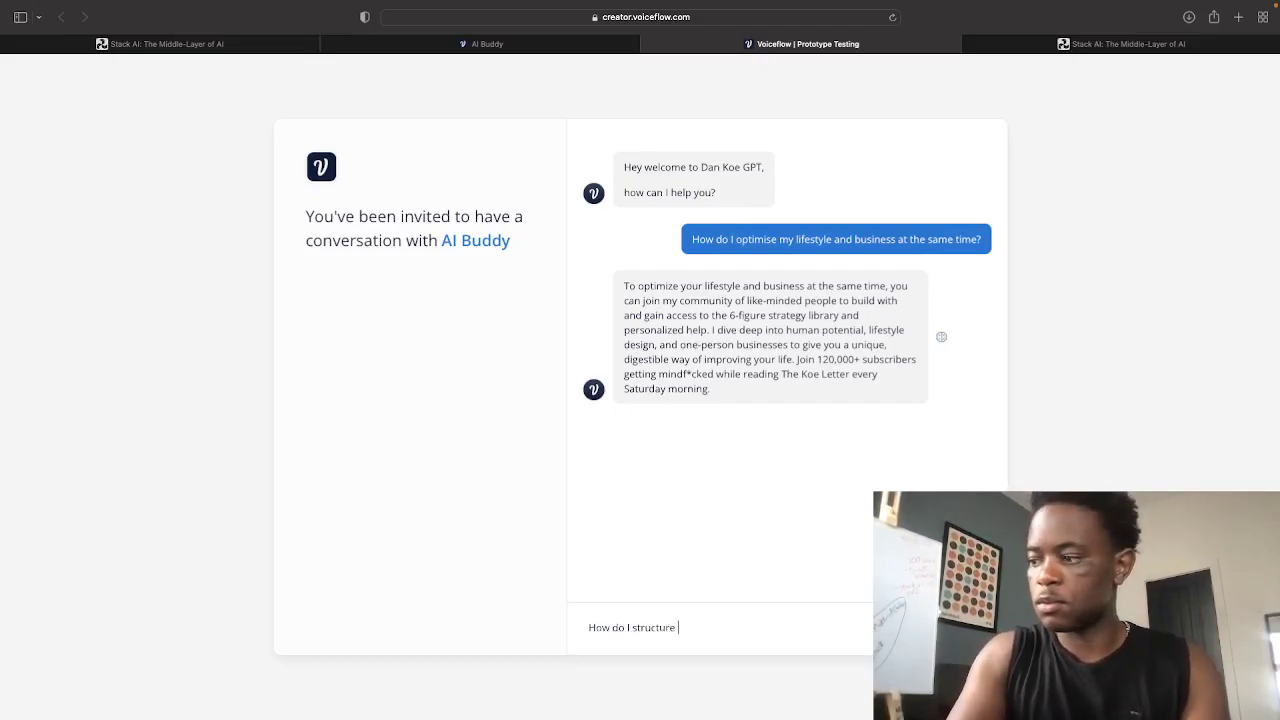
pyautogui.write('my schedule ')
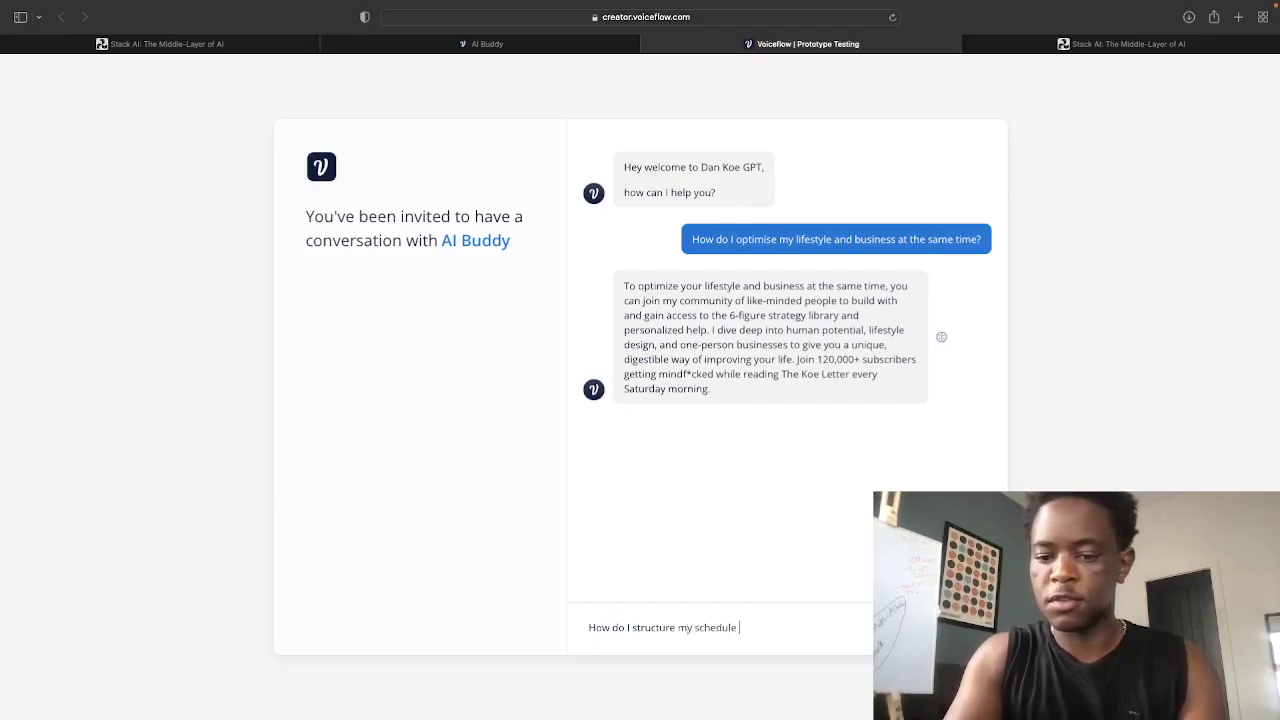
pyautogui.write('for an ')
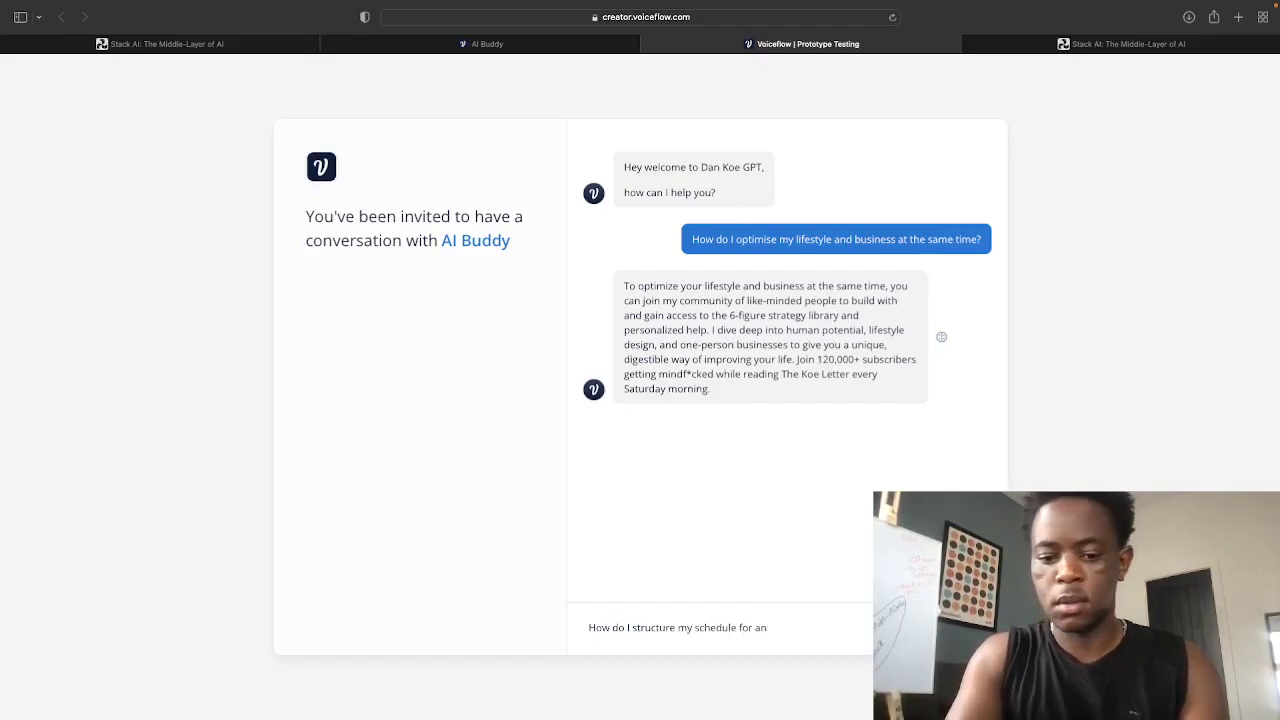
pyautogui.write('optimised da')
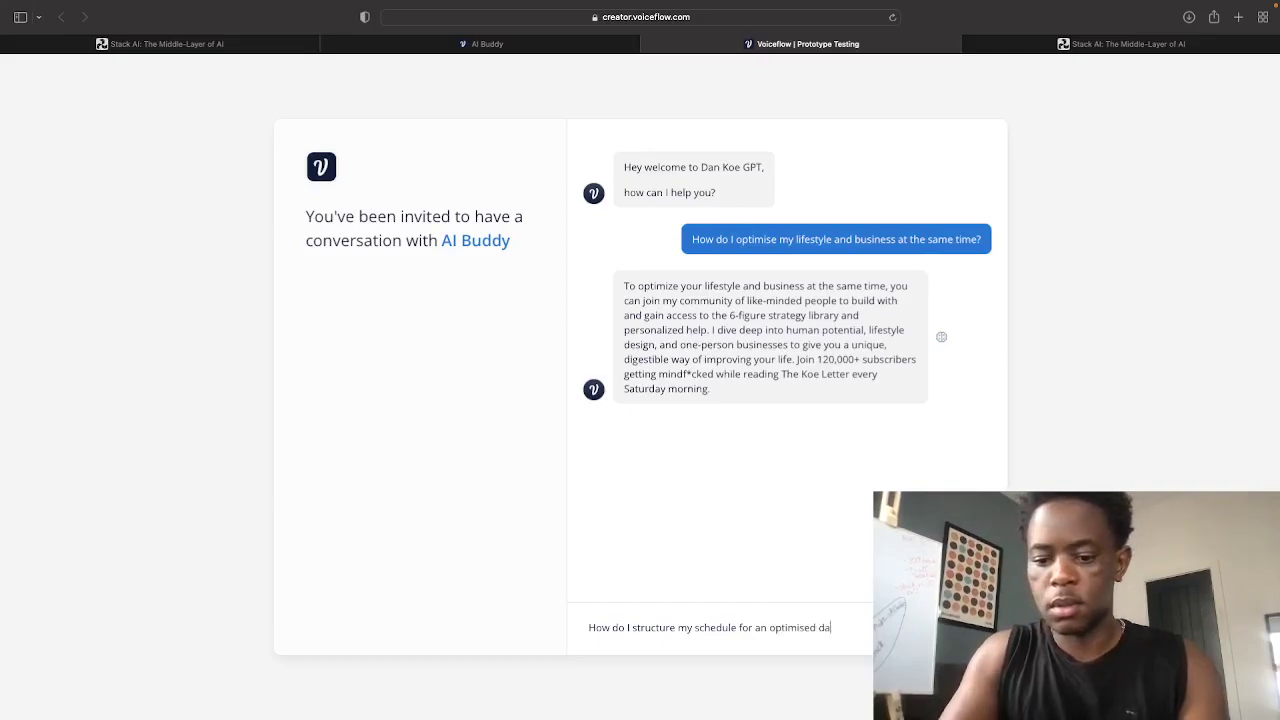
pyautogui.write('y?')
pyautogui.press('Return')
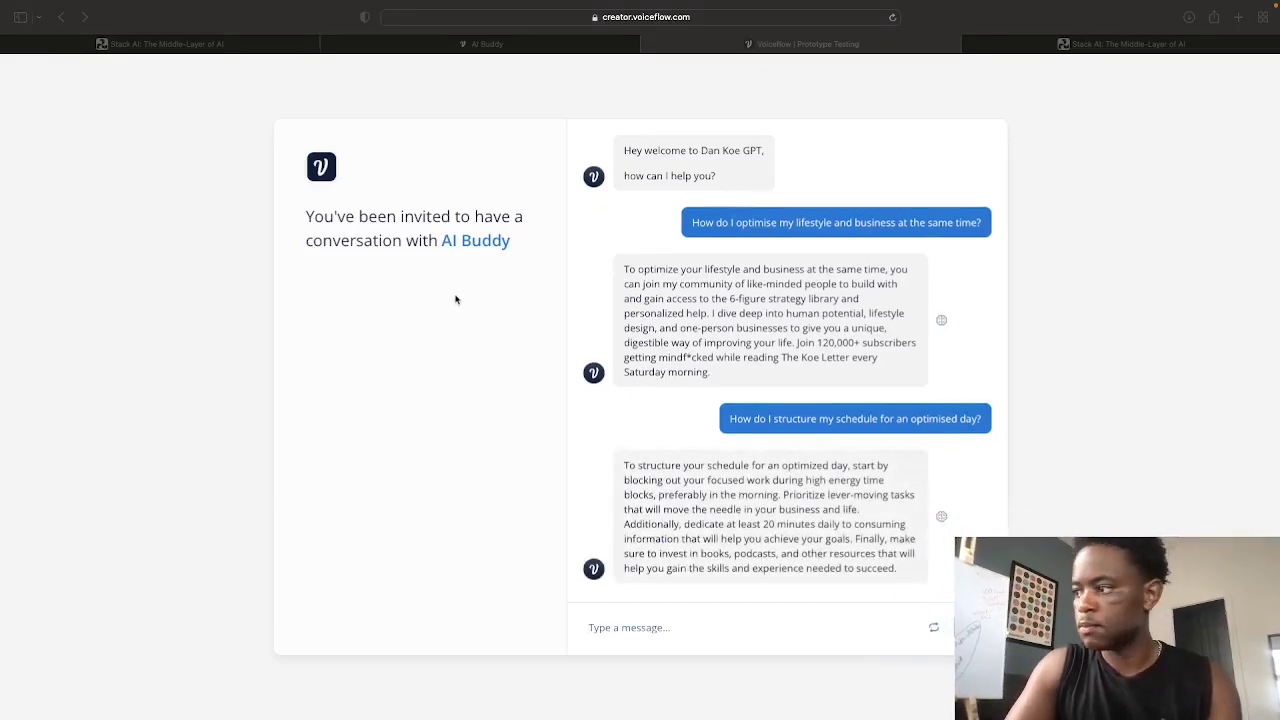
# Step: Follow up asking what character traits to build in order to become successful
pyautogui.click(421, 571)
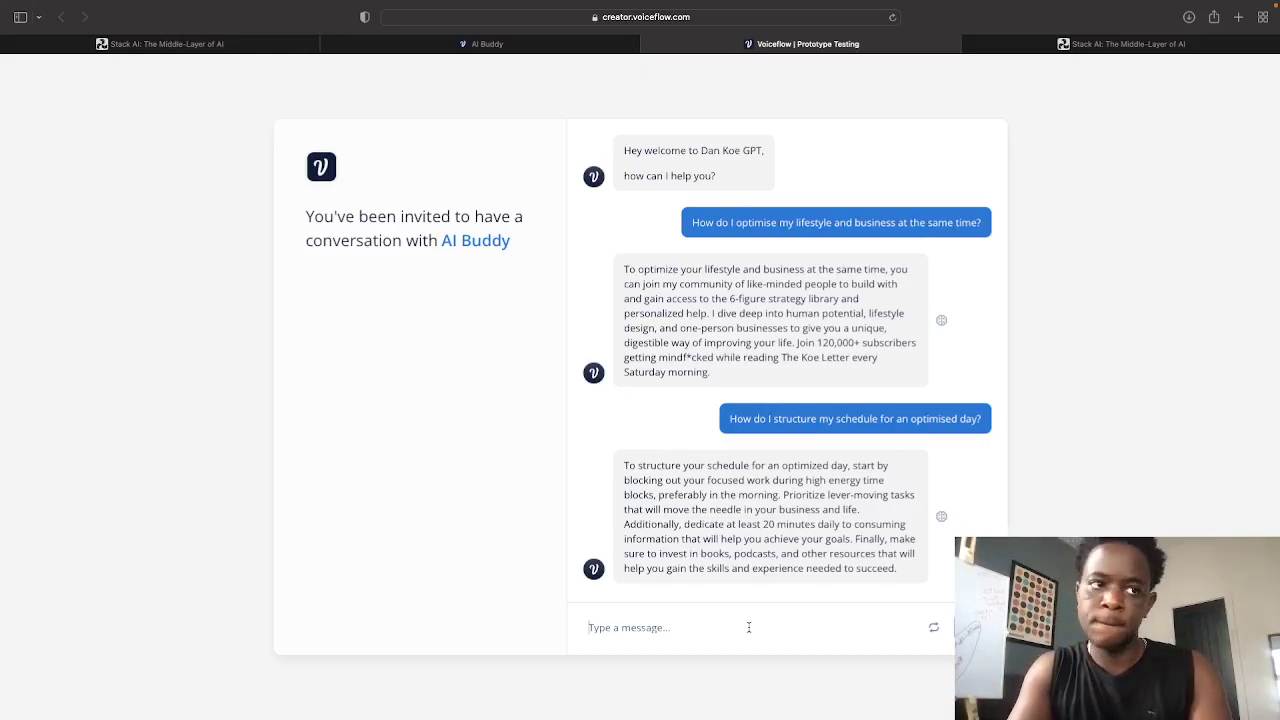
pyautogui.write('Wh')
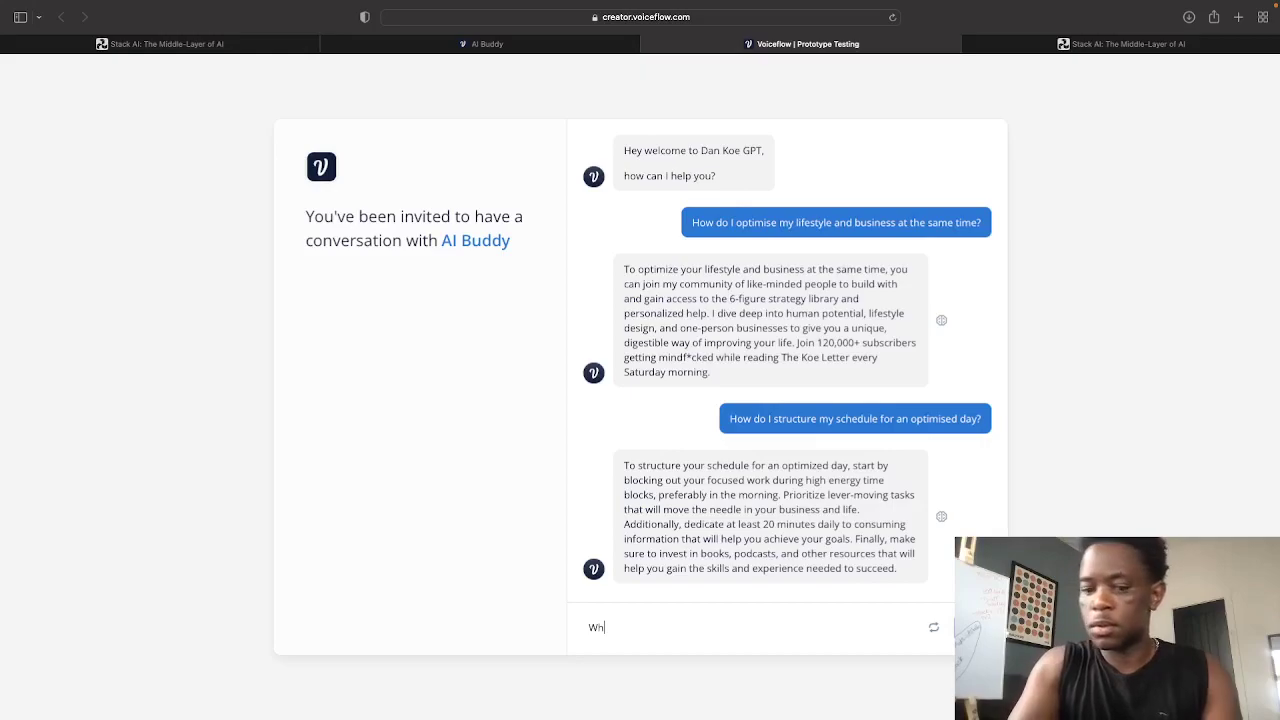
pyautogui.write('at char')
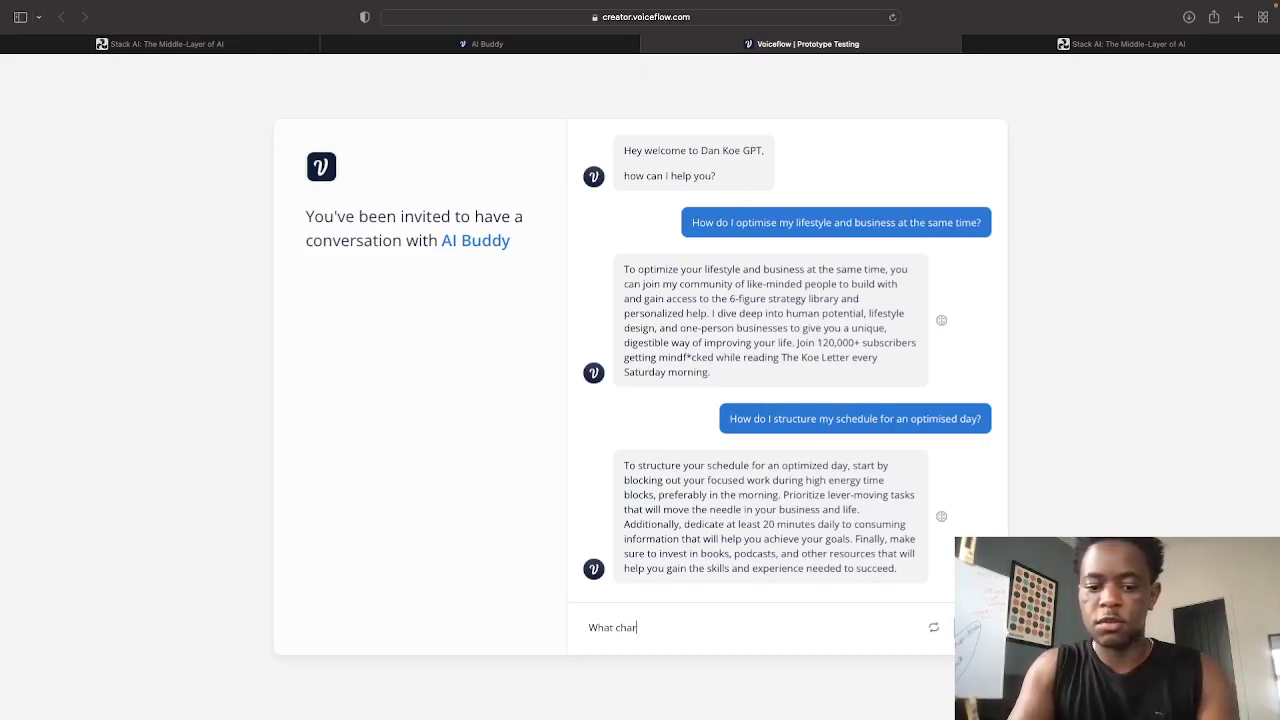
pyautogui.press('BackSpace')
pyautogui.press('BackSpace')
pyautogui.write('arac')
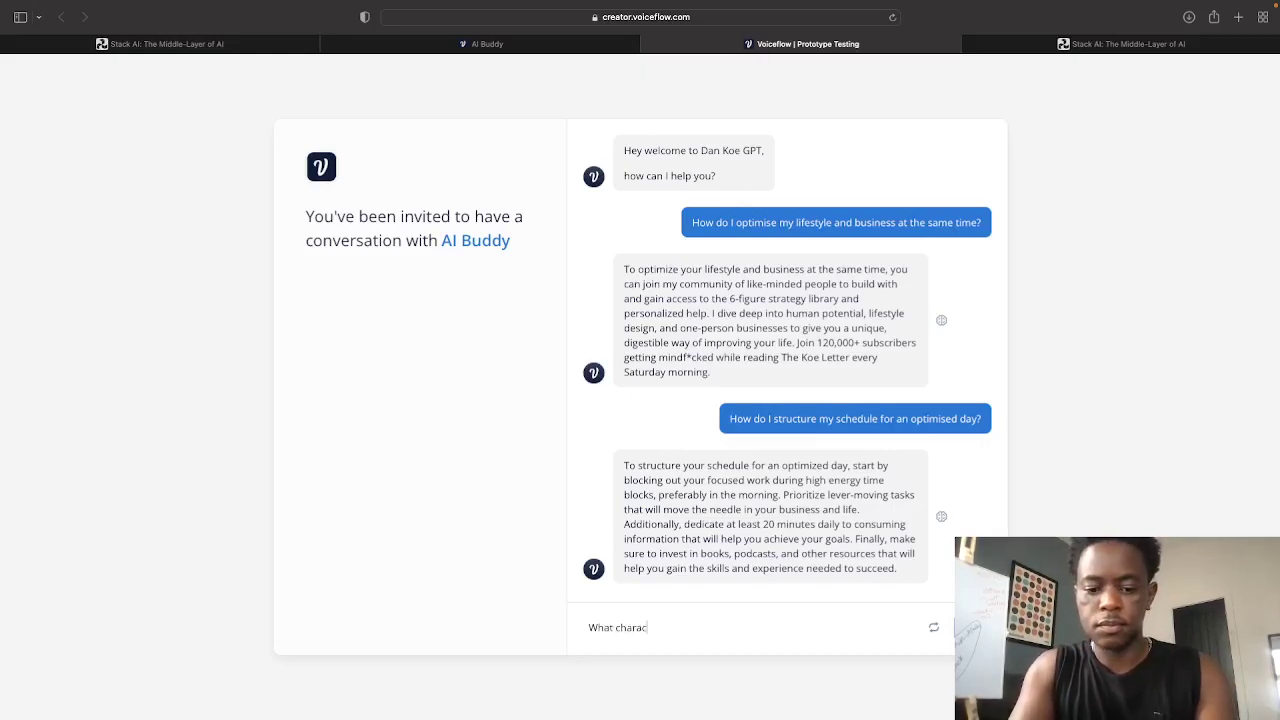
pyautogui.write('ter trai')
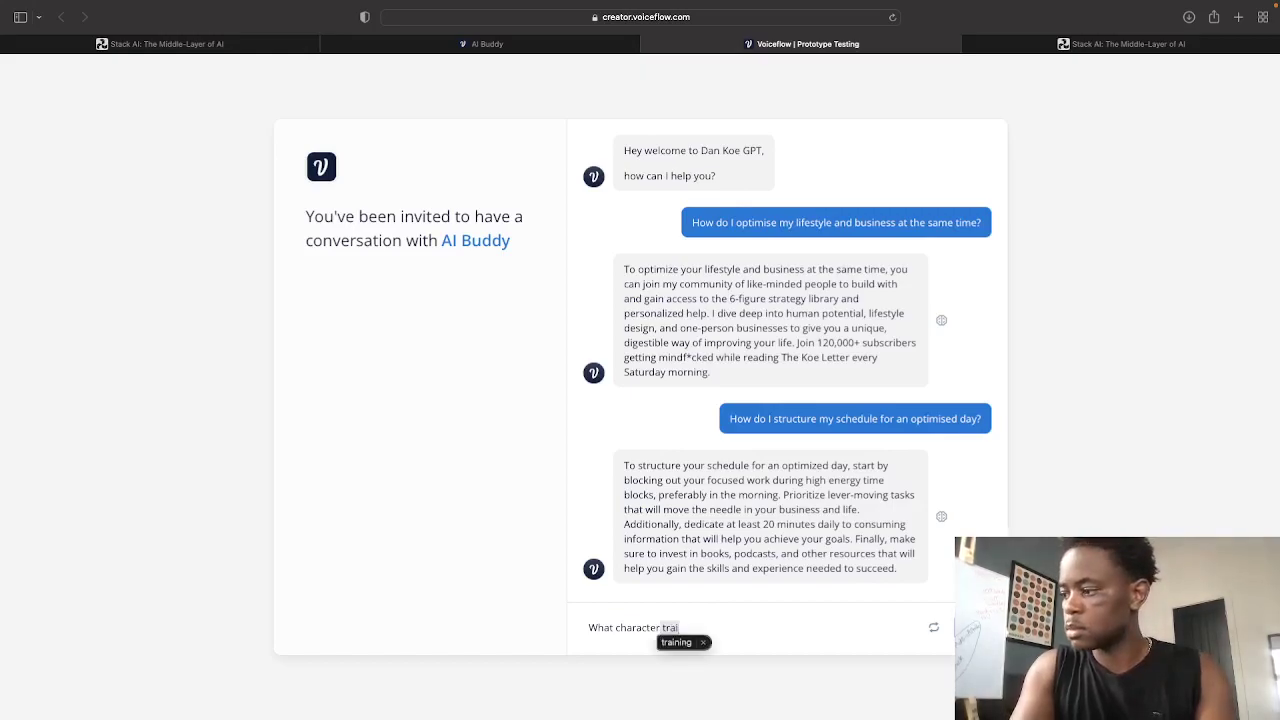
pyautogui.write('ts a')
pyautogui.press('BackSpace')
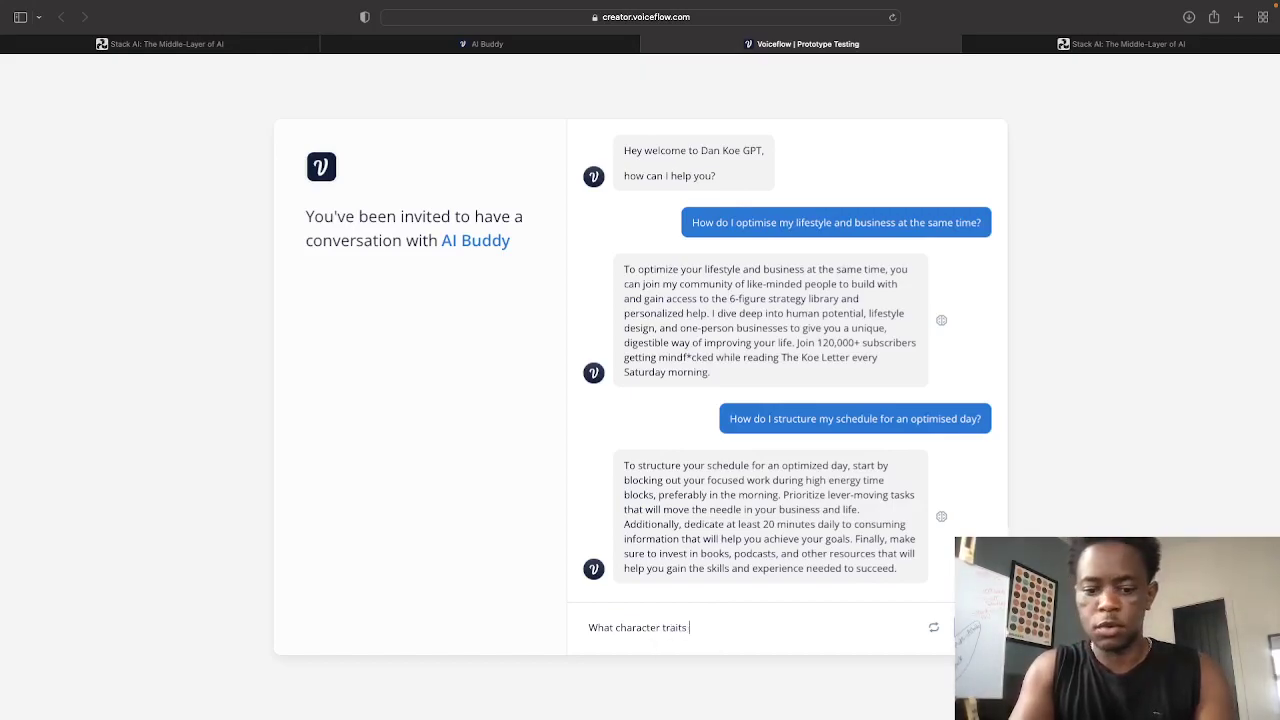
pyautogui.write('do I nee')
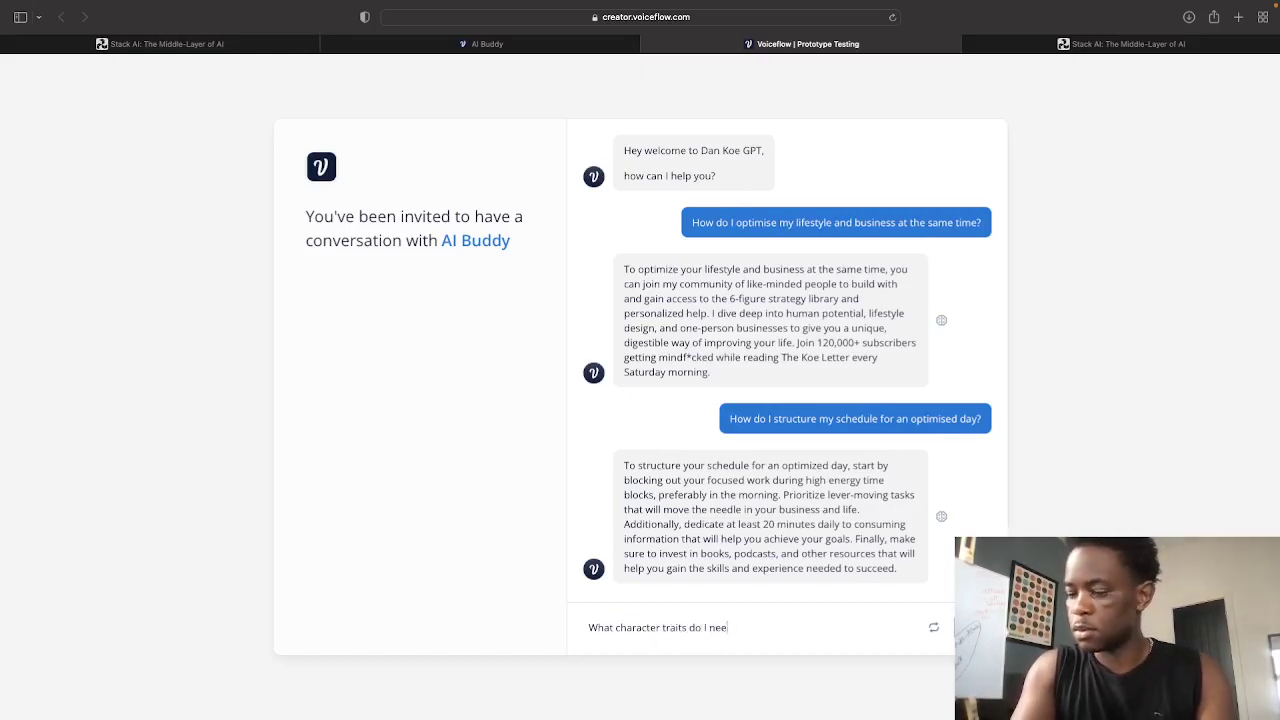
pyautogui.write('d to build in')
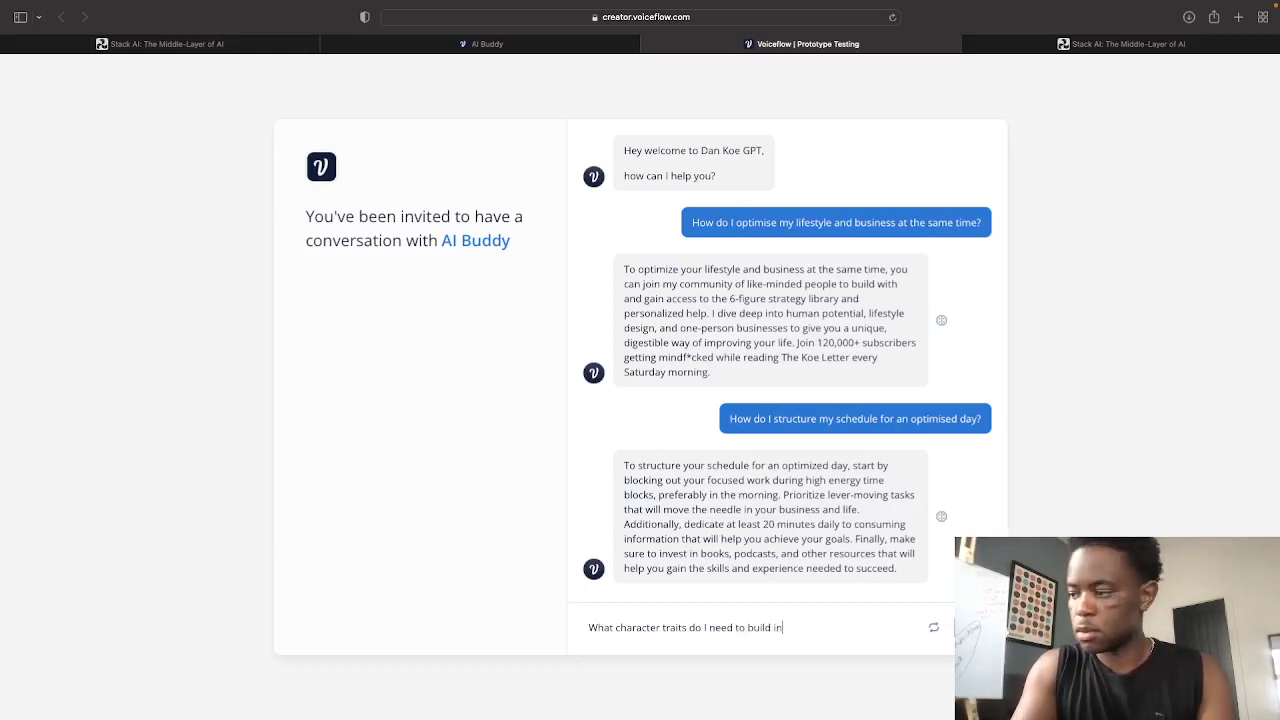
pyautogui.write(' order ')
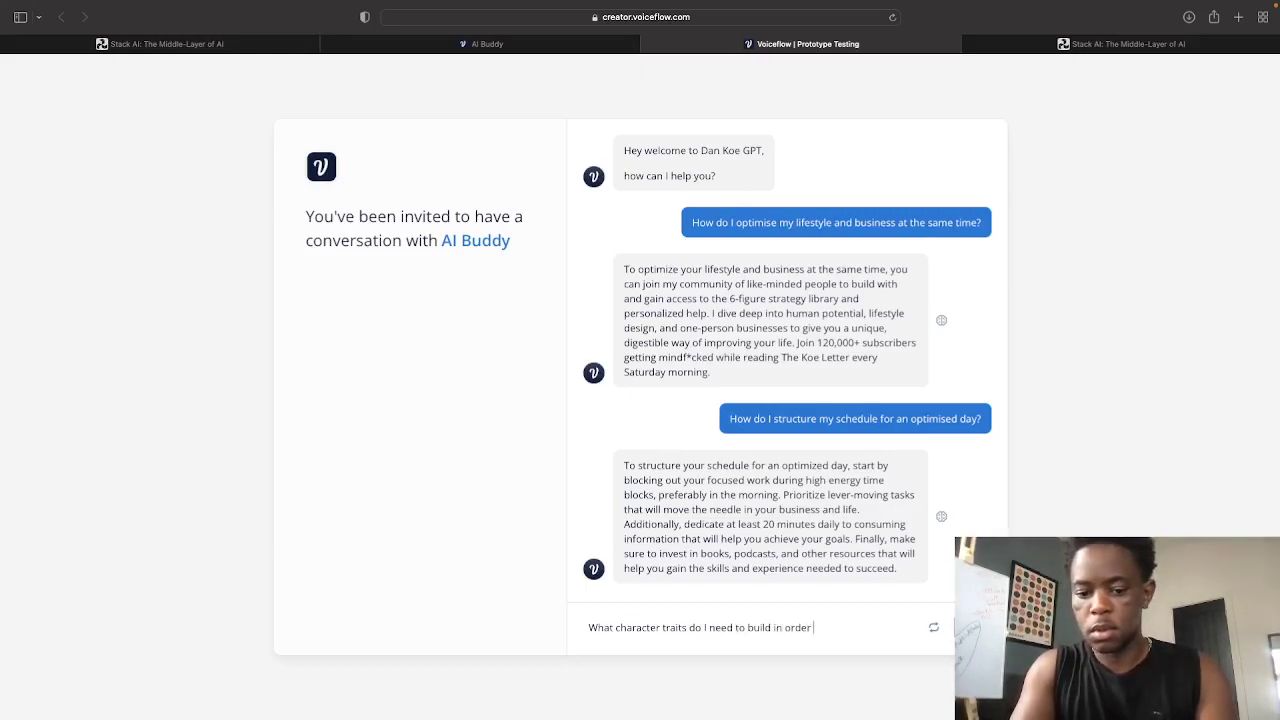
pyautogui.write('to become succ')
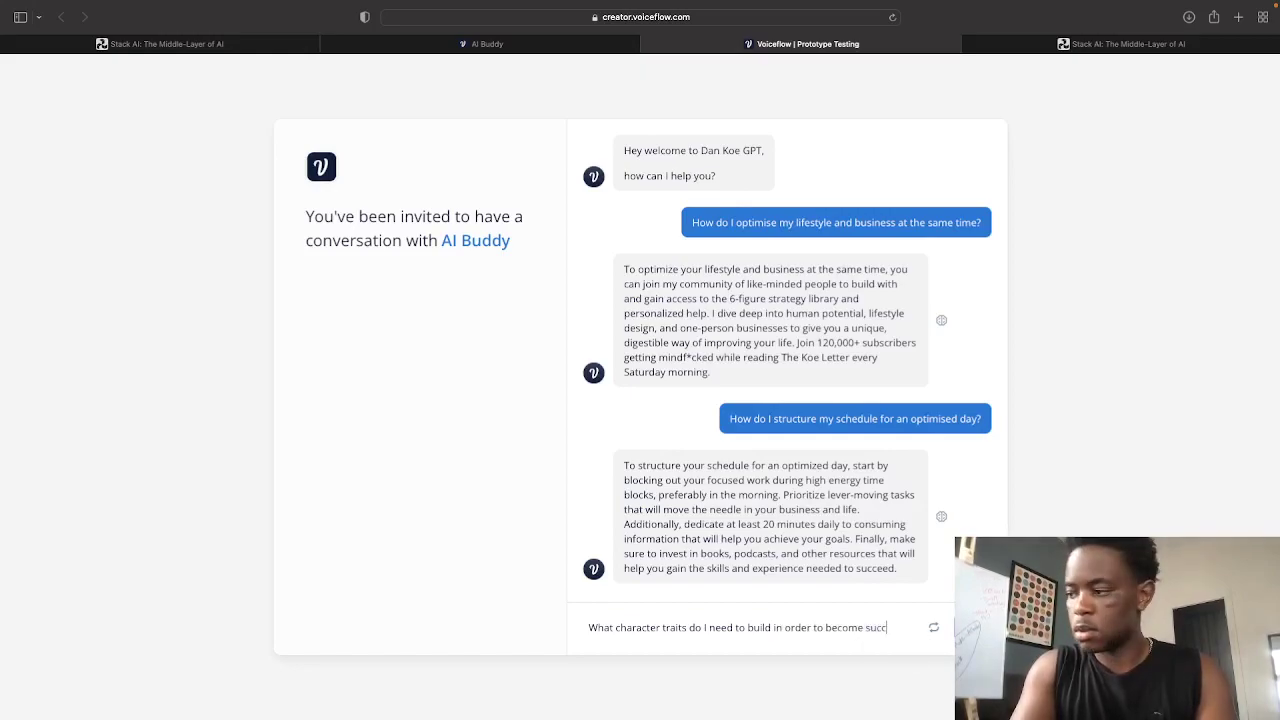
pyautogui.write('essful?')
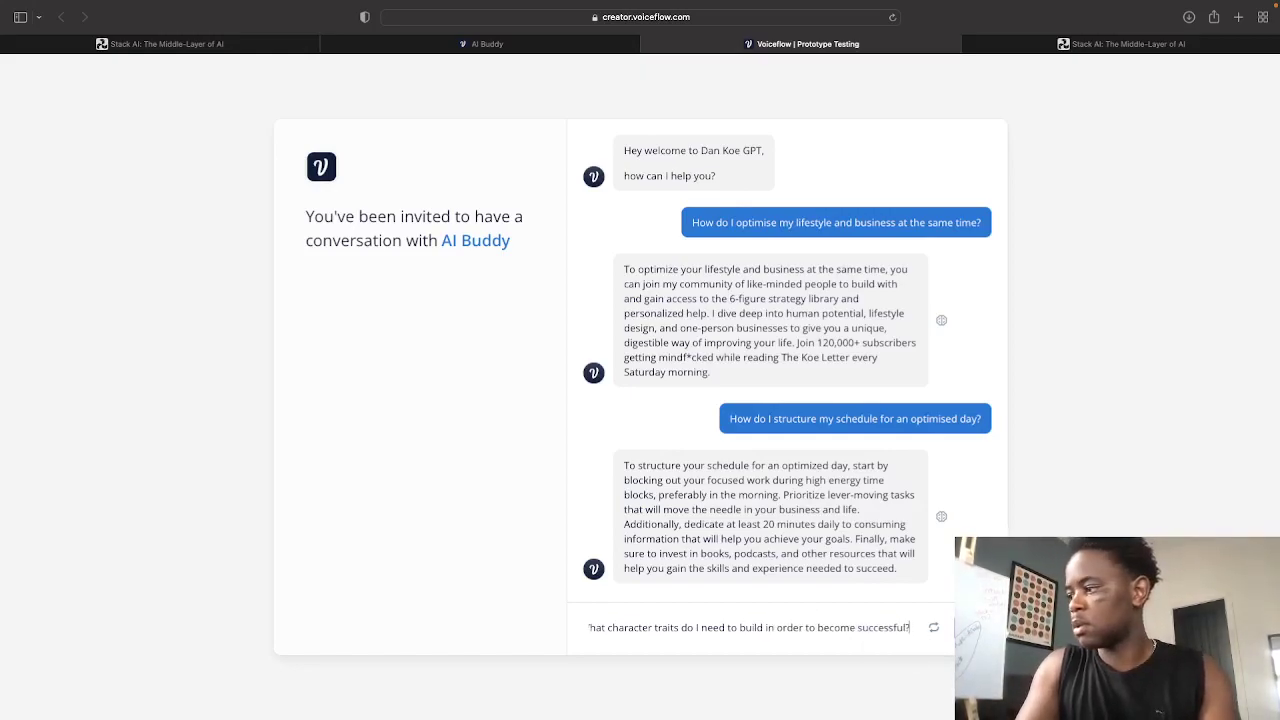
pyautogui.press('Return')
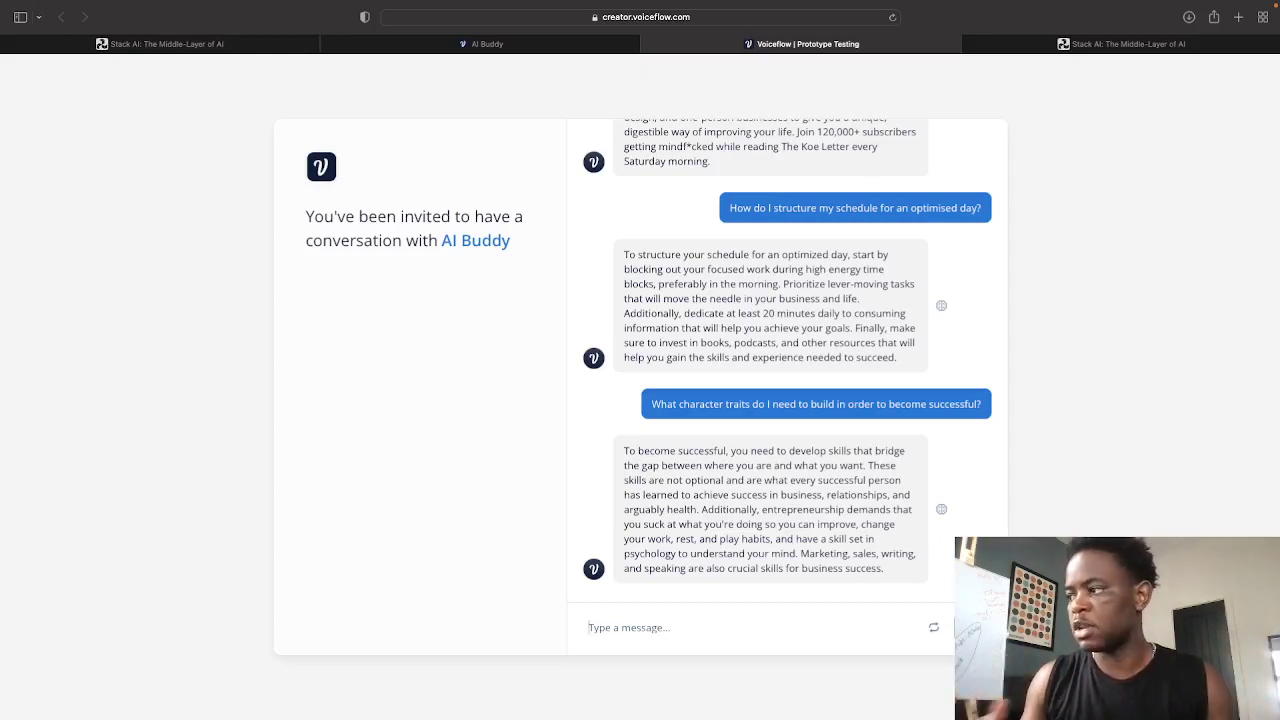
# Step: Scroll through the Voiceflow transcript, reviewing the schedule and character-traits answers
pyautogui.scroll(5, 748, 428)
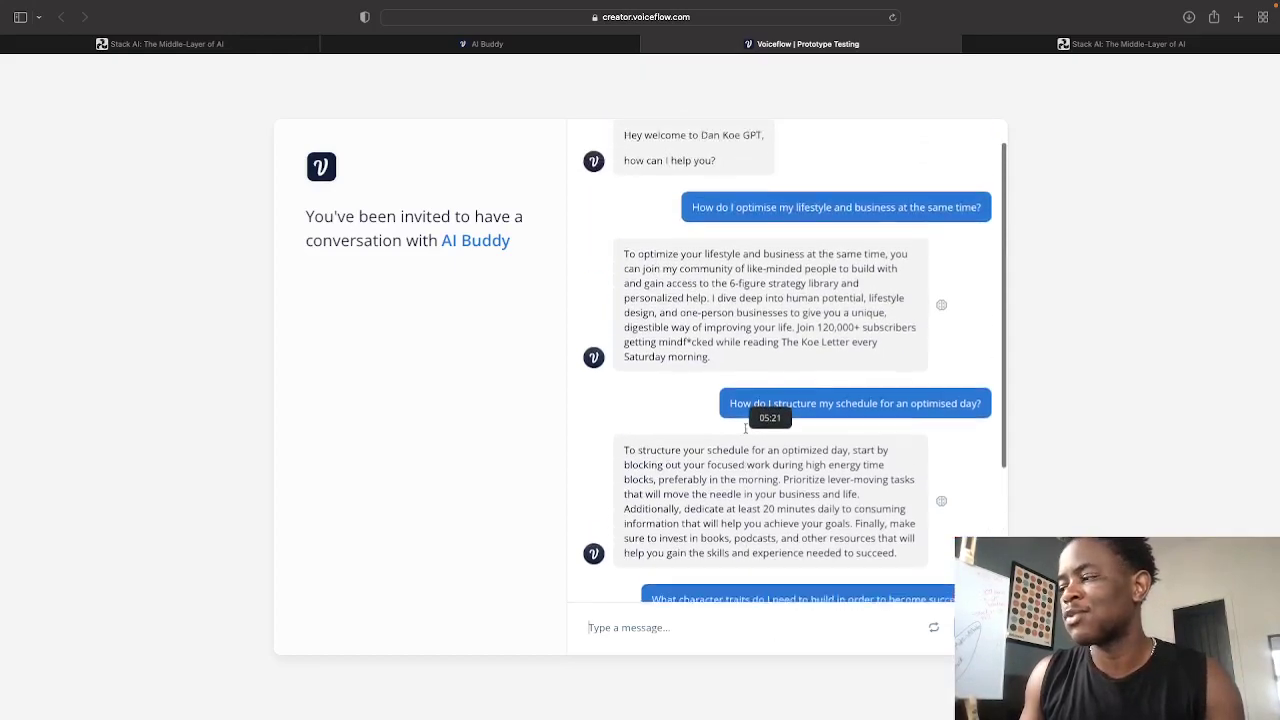
pyautogui.scroll(-5, 746, 432)
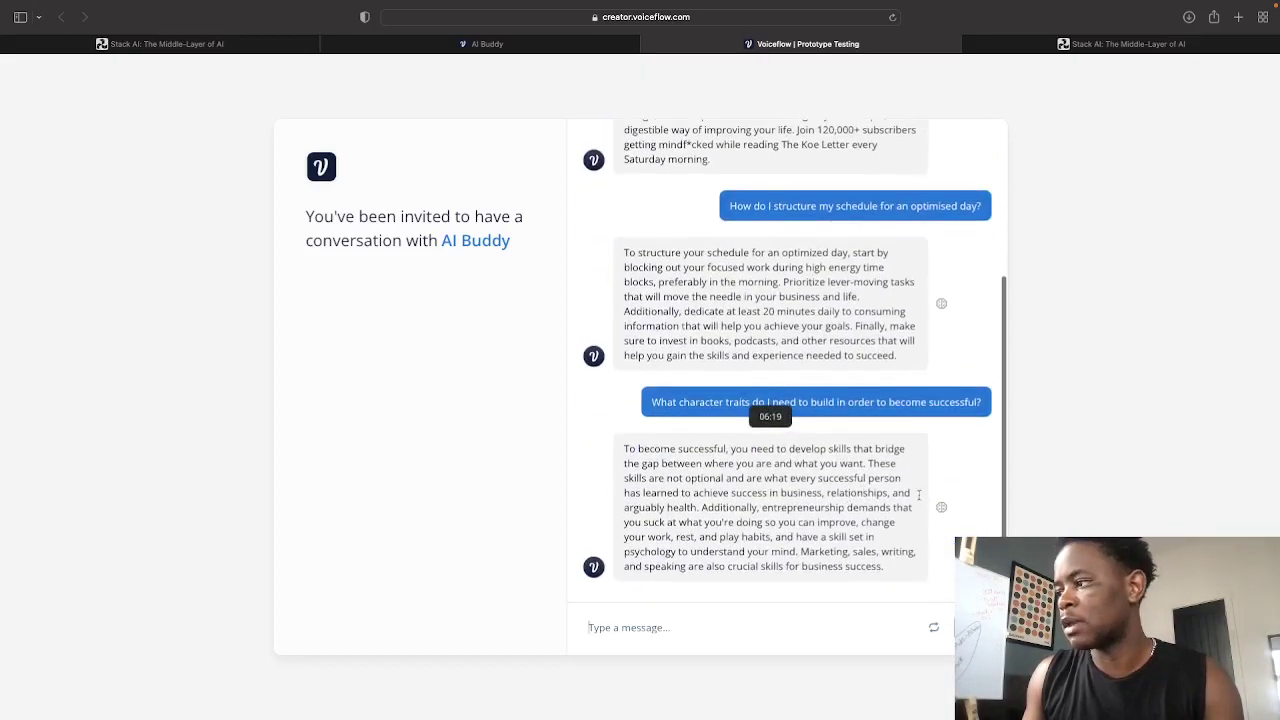
pyautogui.scroll(2, 789, 491)
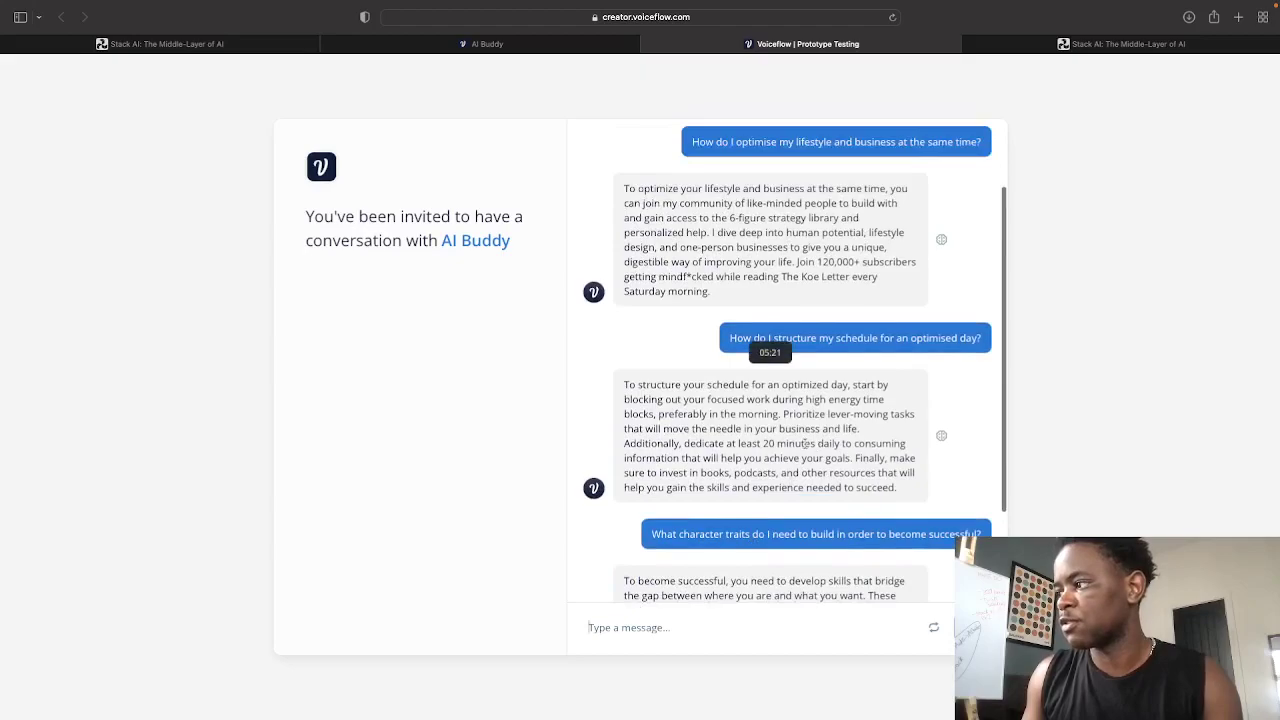
pyautogui.moveTo(624, 387); pyautogui.dragTo(940, 490)
pyautogui.click(924, 487)
pyautogui.scroll(2, 752, 396)
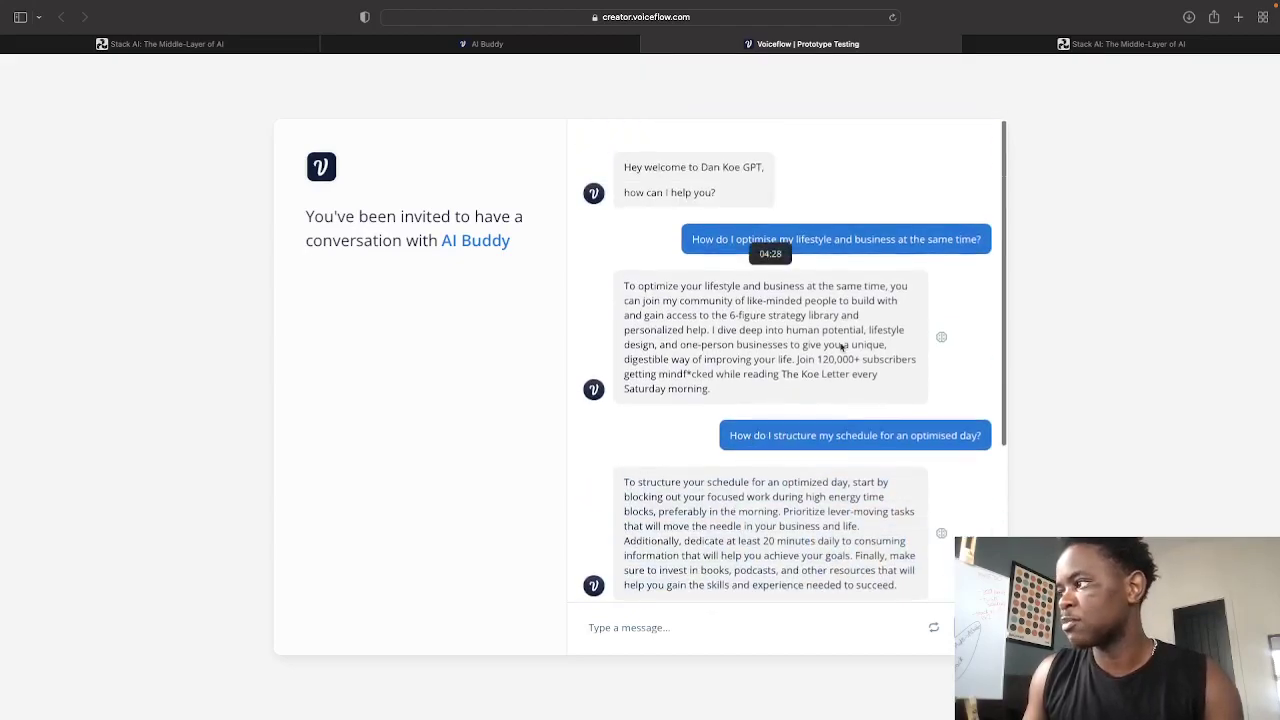
# Step: Copy the opening lifestyle question and focus the Stack AI chat's message field
pyautogui.moveTo(984, 239); pyautogui.dragTo(925, 240)
pyautogui.click(688, 241)
pyautogui.click(925, 236)
pyautogui.tripleClick(925, 236)
pyautogui.press('super+c')
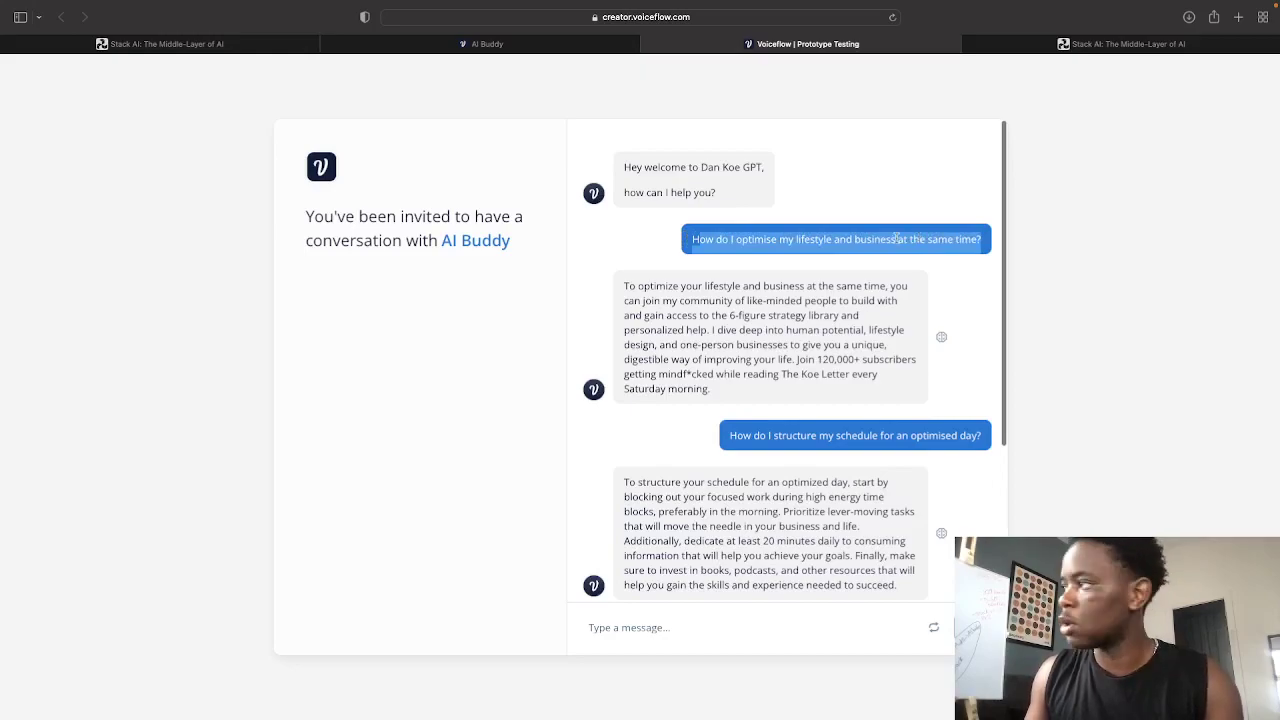
pyautogui.click(1086, 46)
pyautogui.click(624, 533)
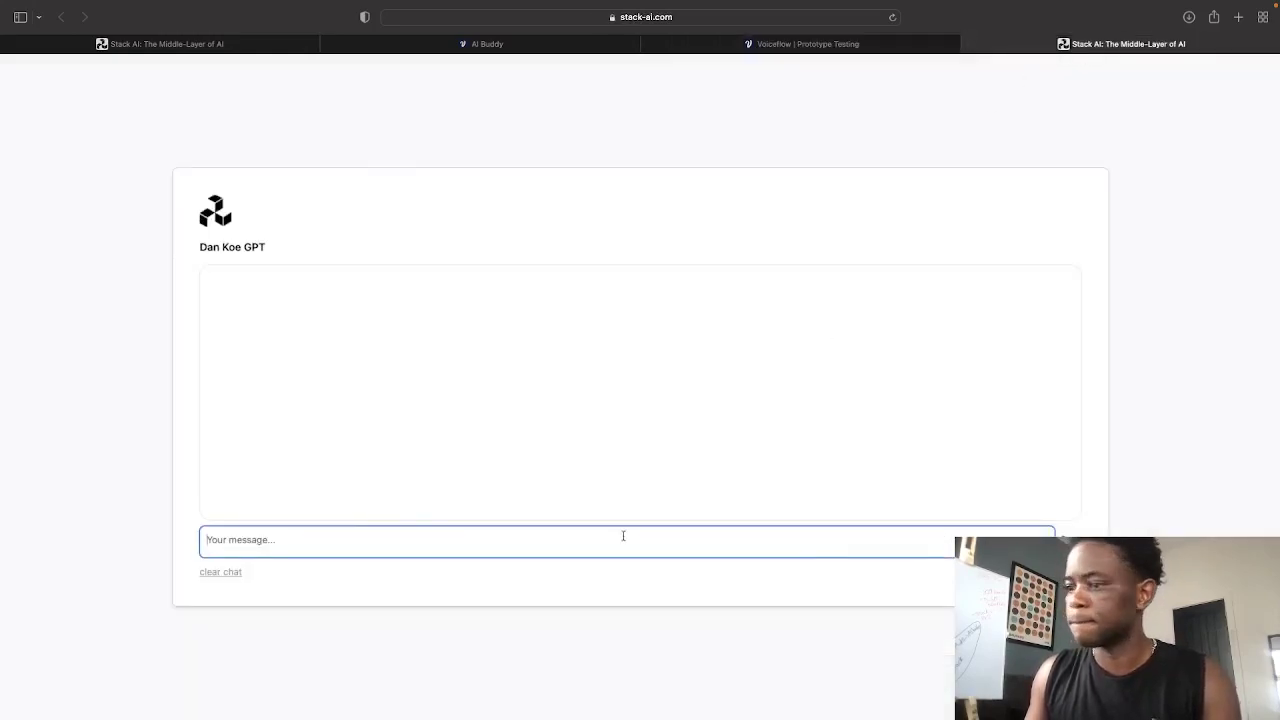
# Step: Clear the Stack AI chat and send Dan Koe GPT the pasted lifestyle-and-business question
pyautogui.click(228, 573)
pyautogui.click(441, 545)
pyautogui.press('super+v')
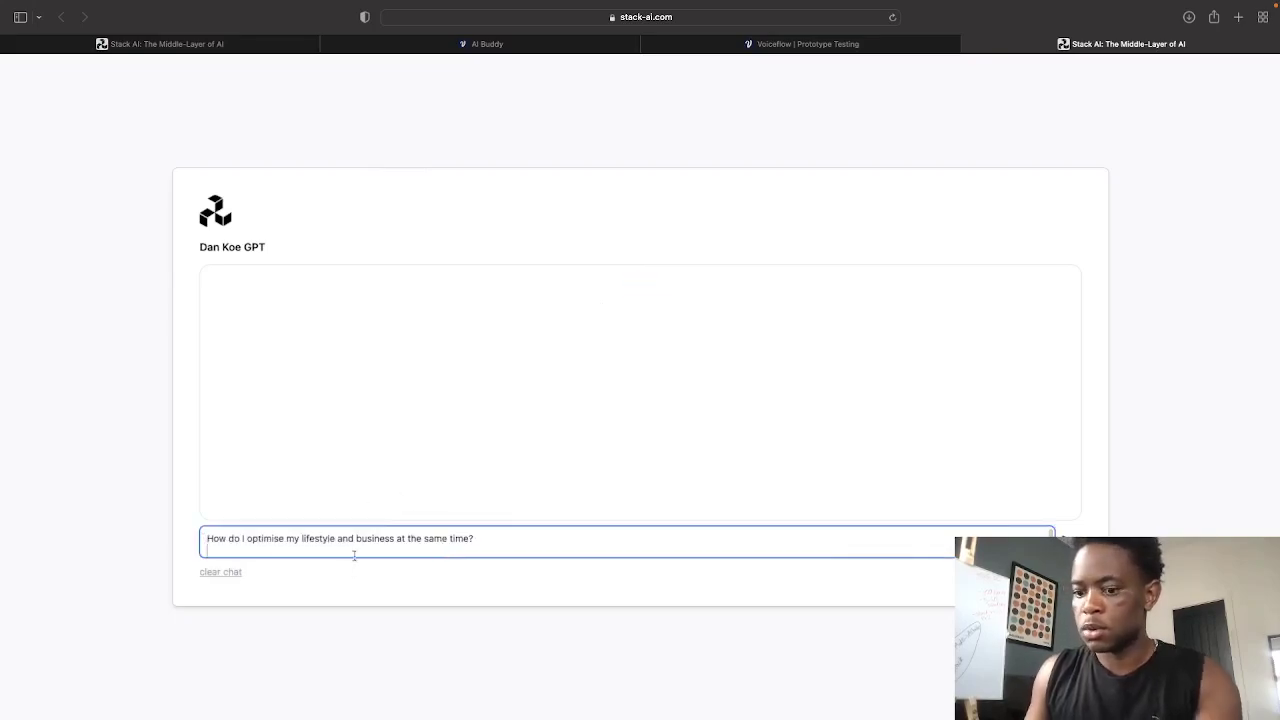
pyautogui.press('Return')
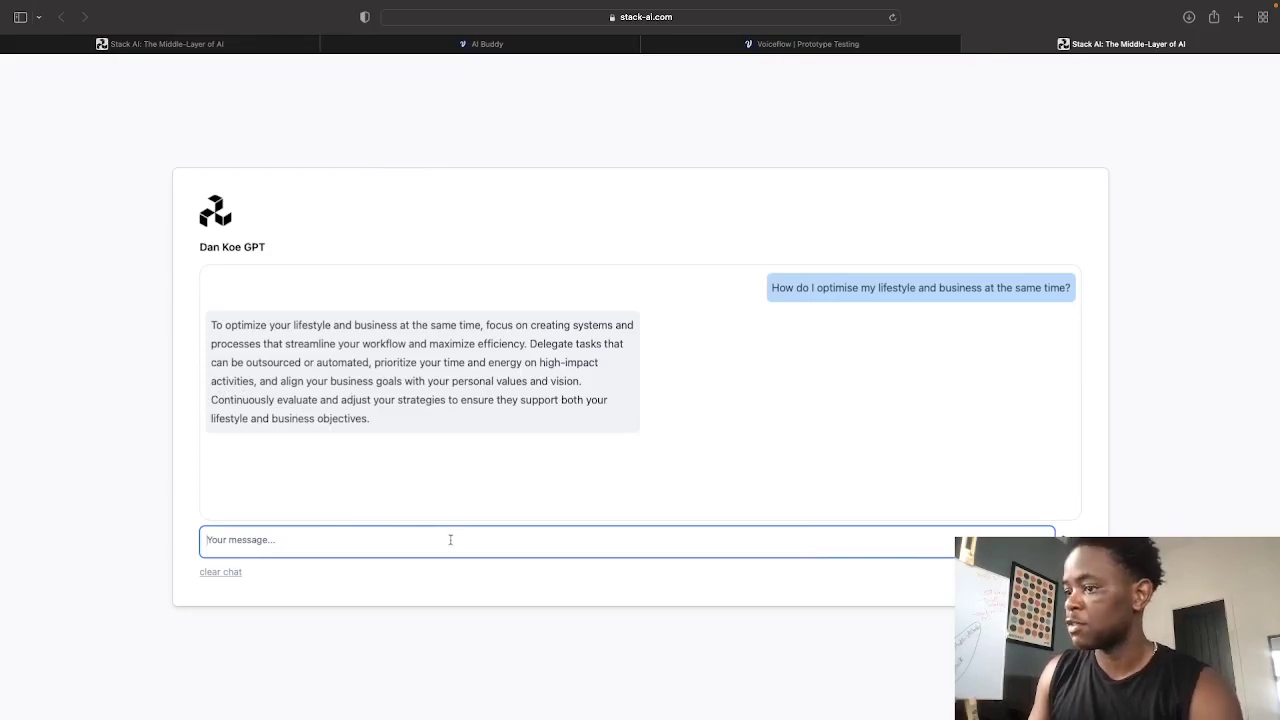
pyautogui.click(710, 44)
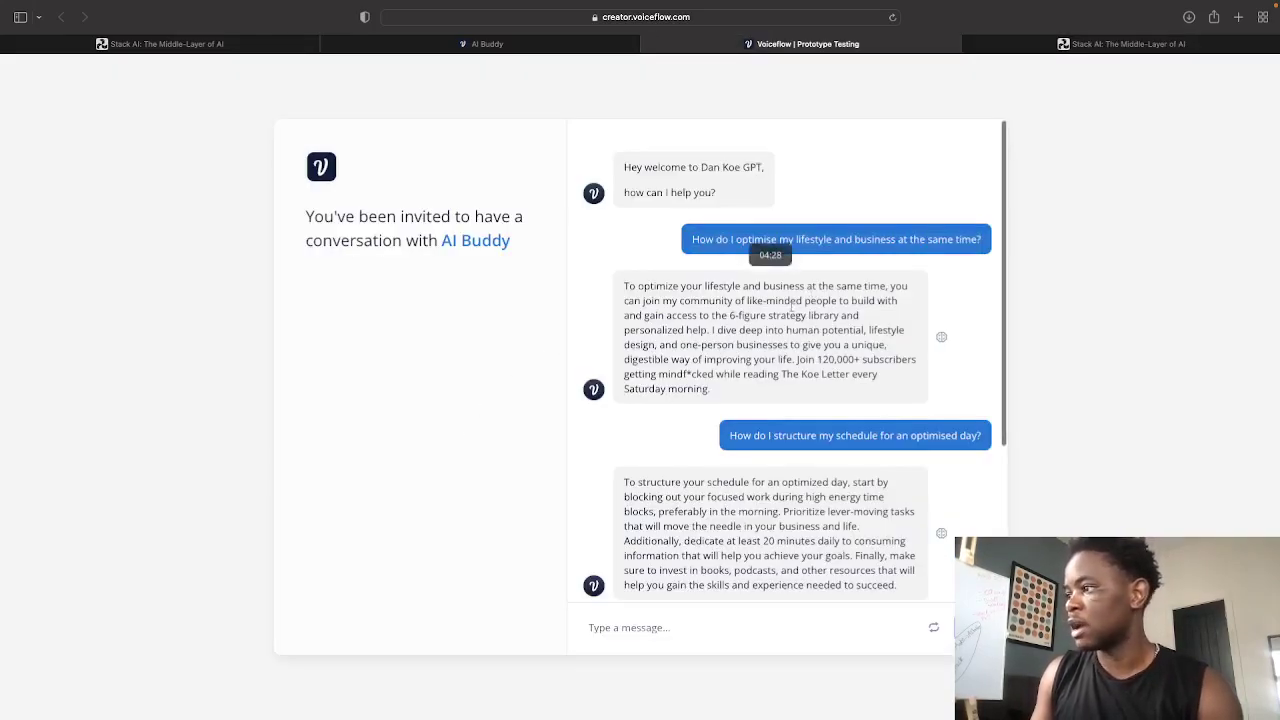
# Step: Copy the schedule question from Voiceflow and send it to Dan Koe GPT in Stack AI
pyautogui.moveTo(727, 437); pyautogui.dragTo(963, 438)
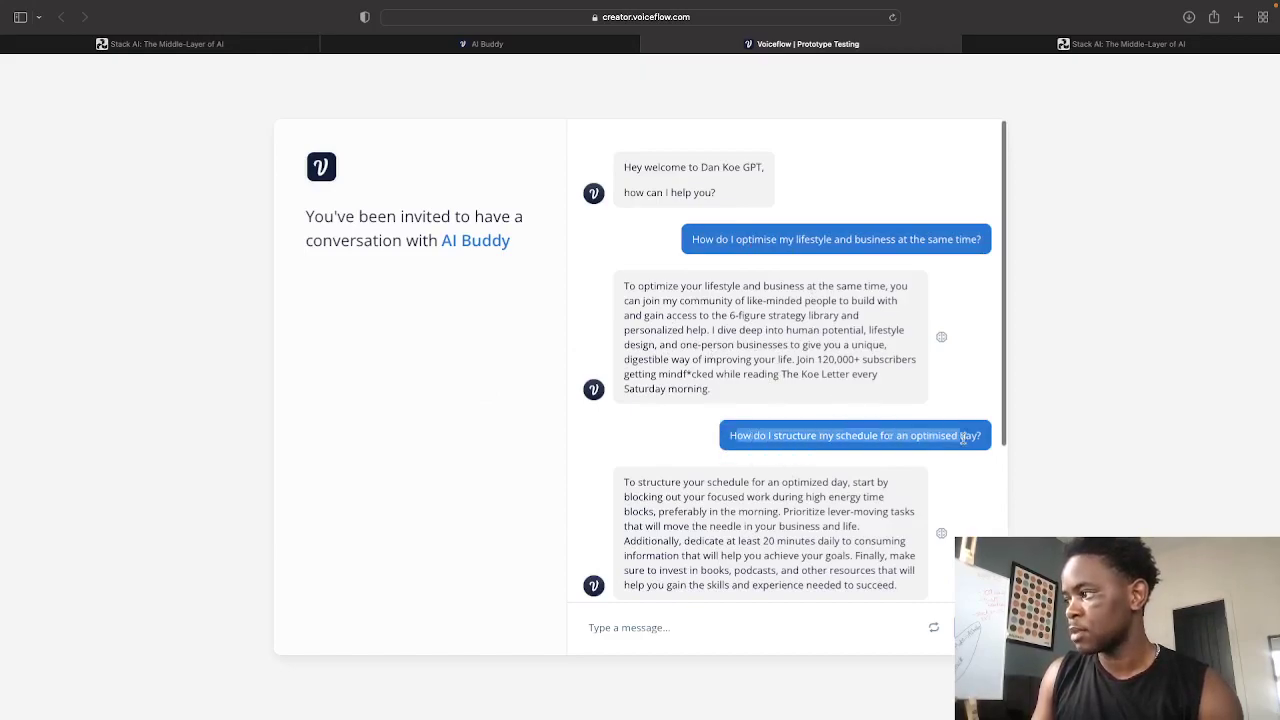
pyautogui.click(733, 443)
pyautogui.moveTo(733, 435); pyautogui.dragTo(982, 436)
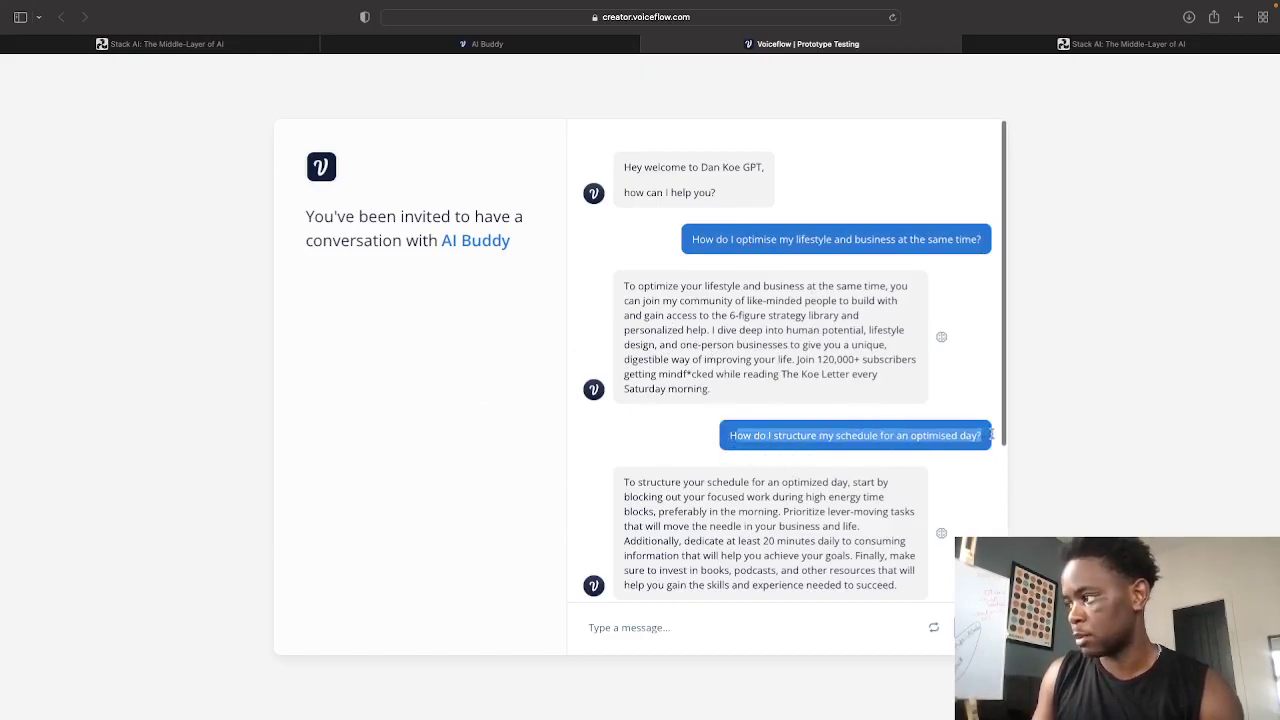
pyautogui.rightClick(970, 432)
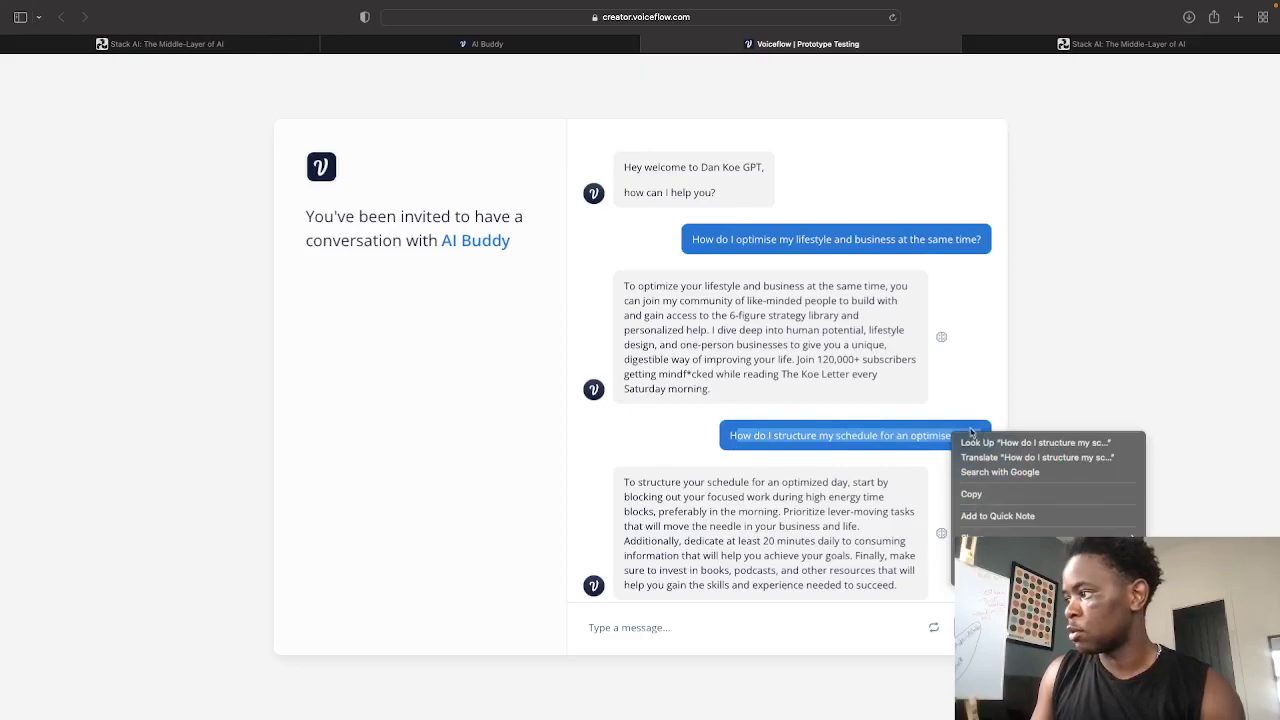
pyautogui.click(978, 495)
pyautogui.click(1147, 43)
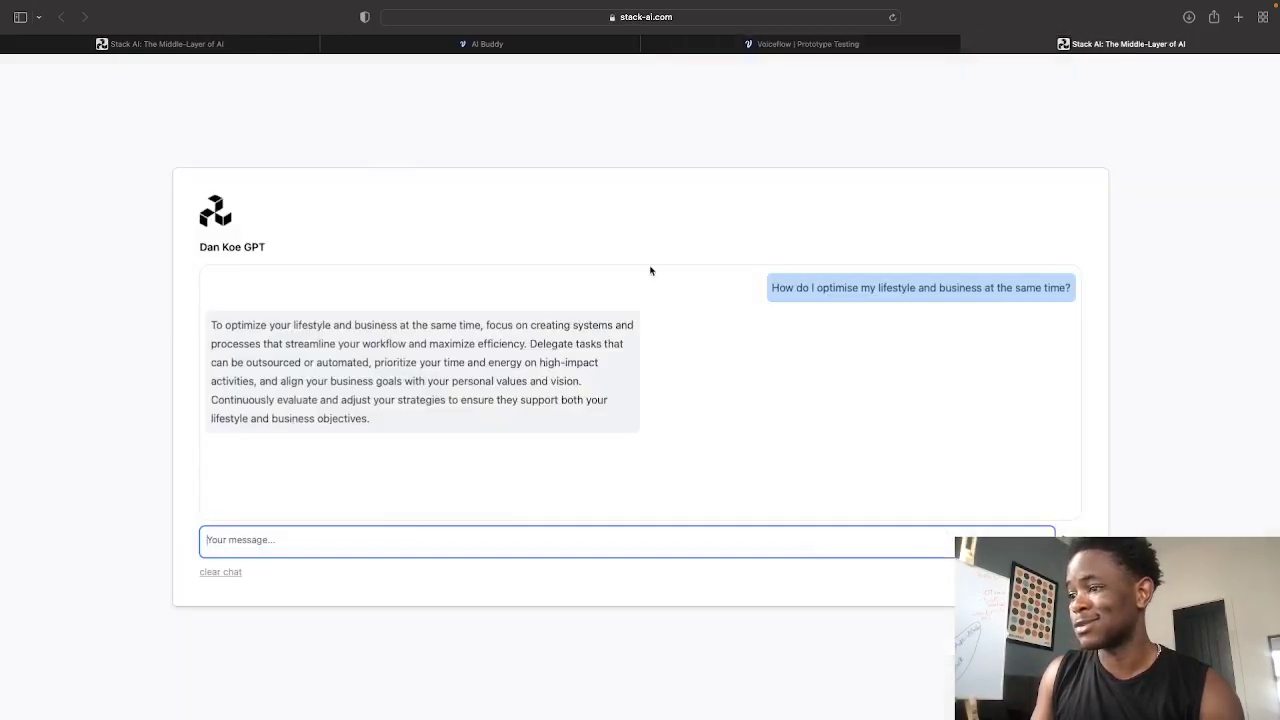
pyautogui.press('cmd+v')
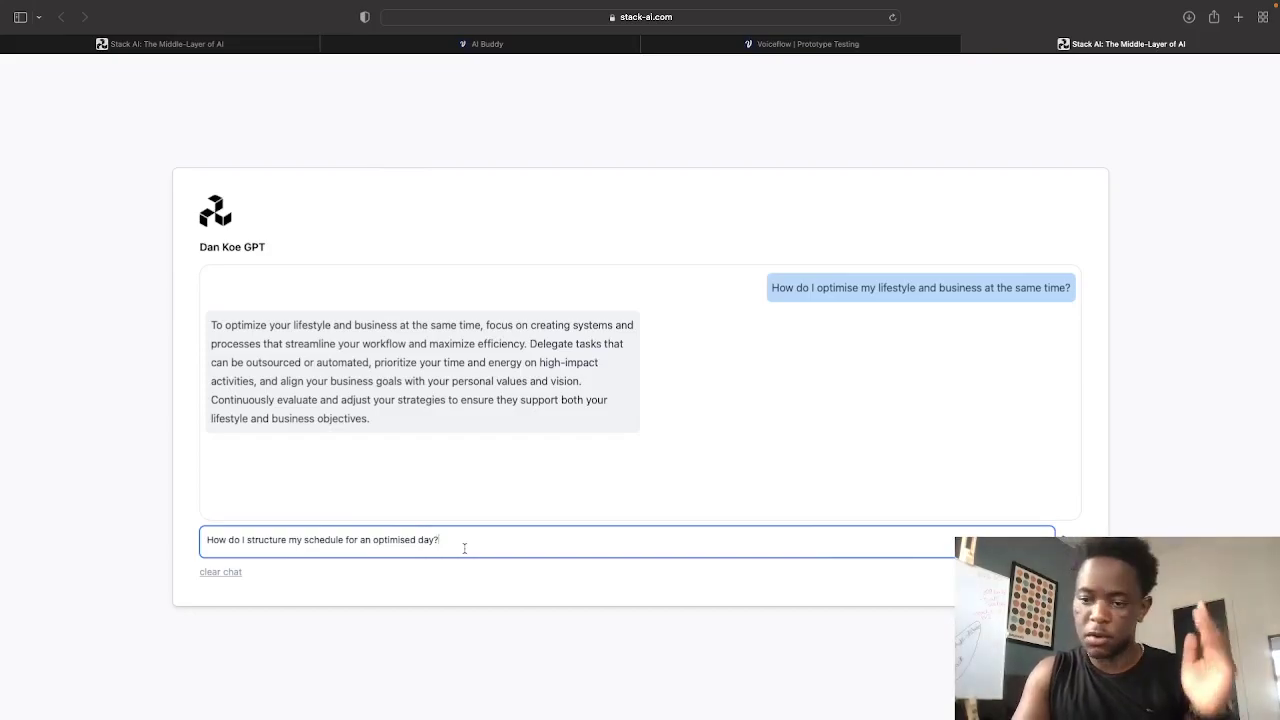
pyautogui.press('Return')
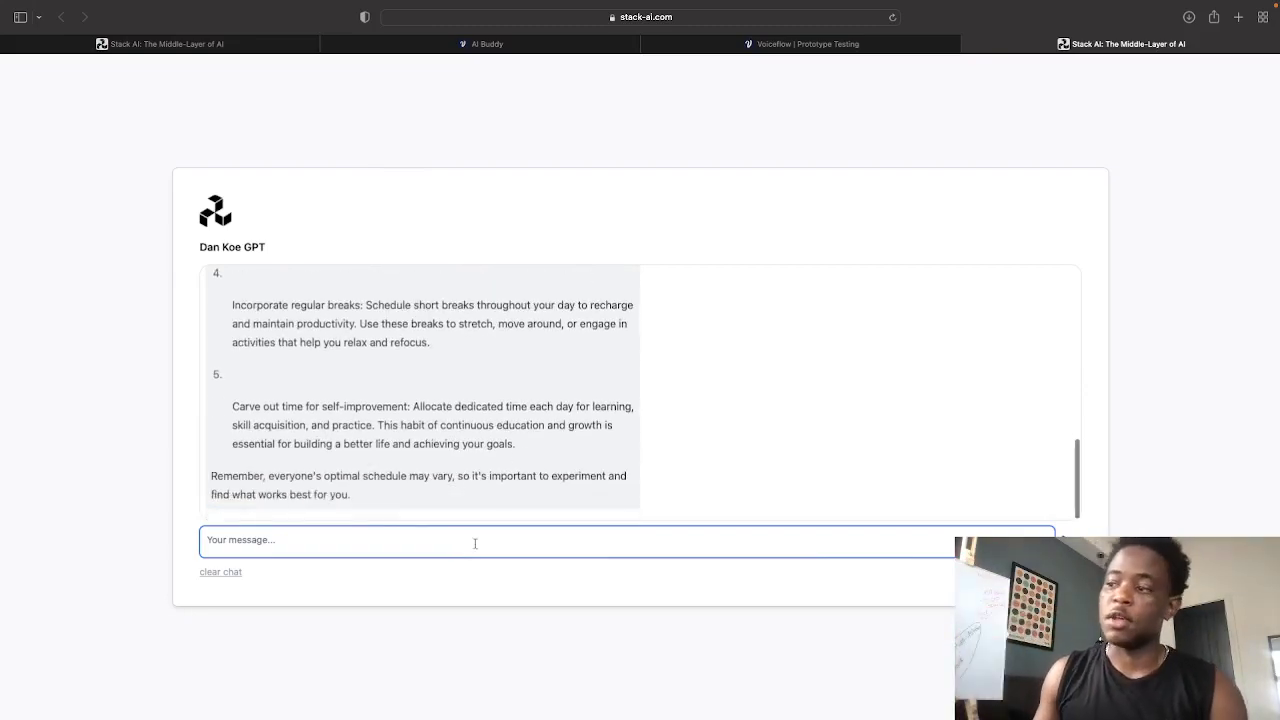
# Step: Scroll through Dan Koe GPT's five-step schedule answer, then return to Voiceflow
pyautogui.scroll(10, 464, 403)
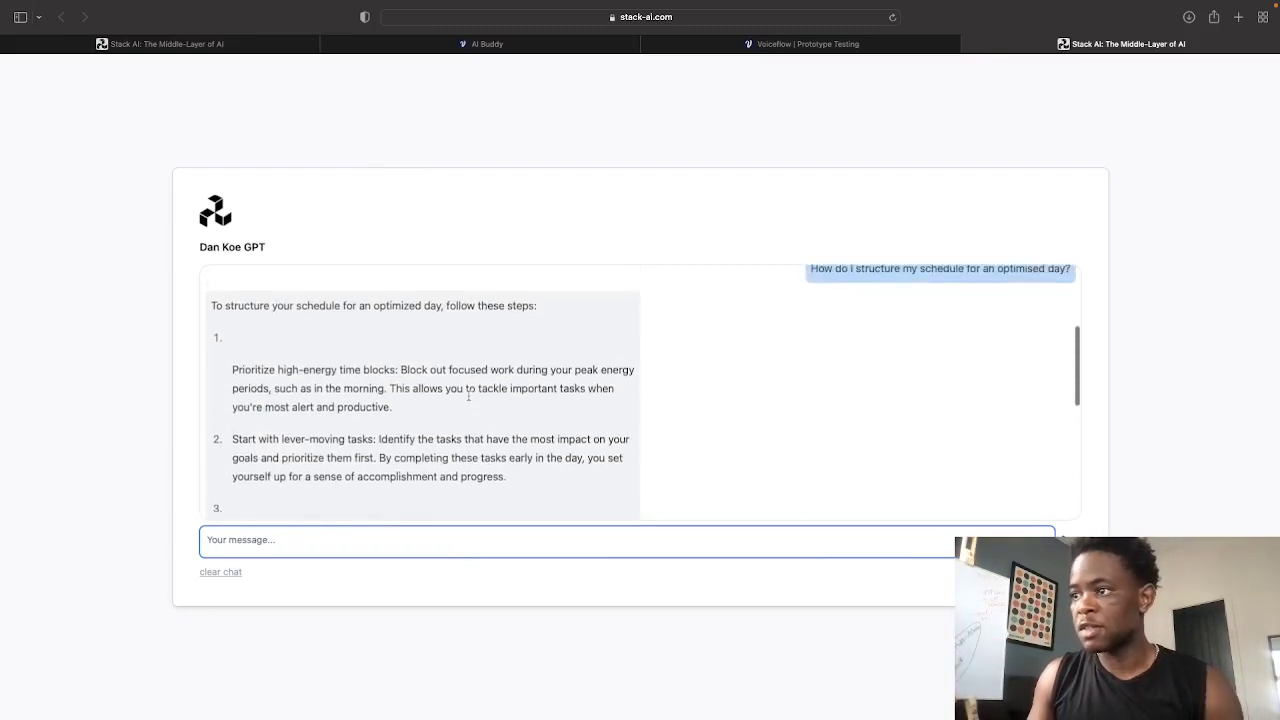
pyautogui.scroll(-3, 497, 433)
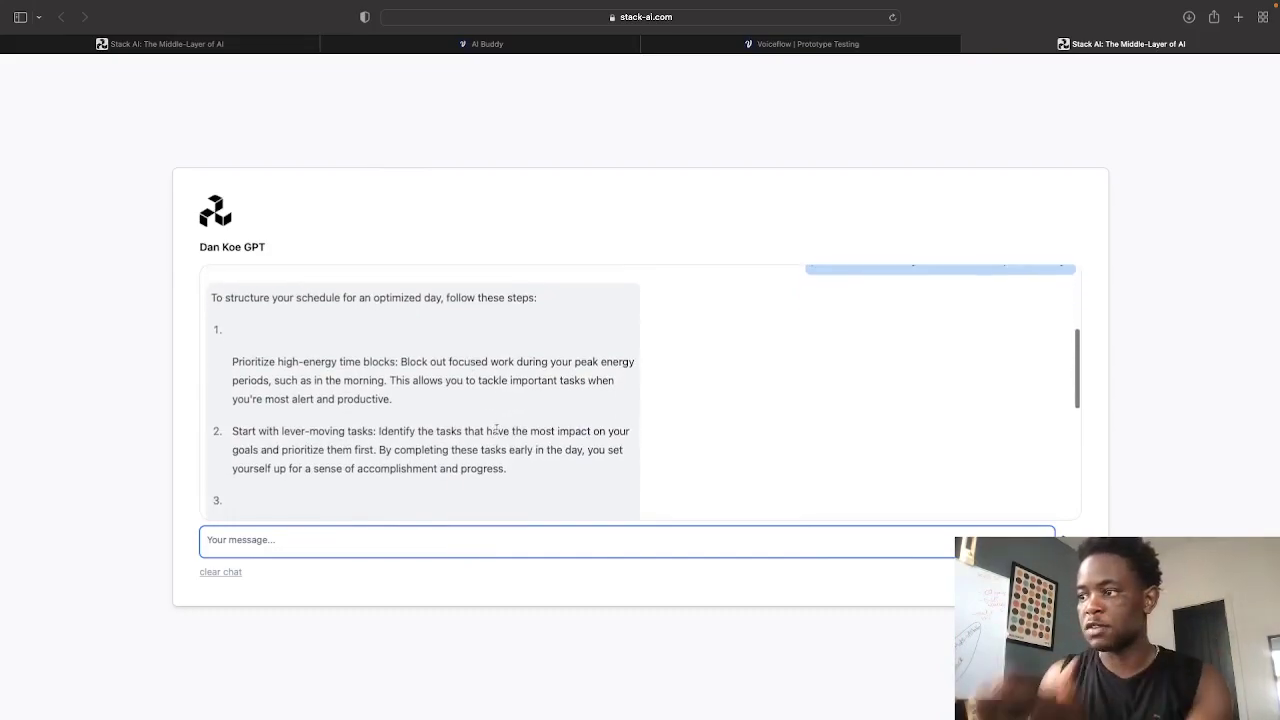
pyautogui.scroll(-1, 497, 433)
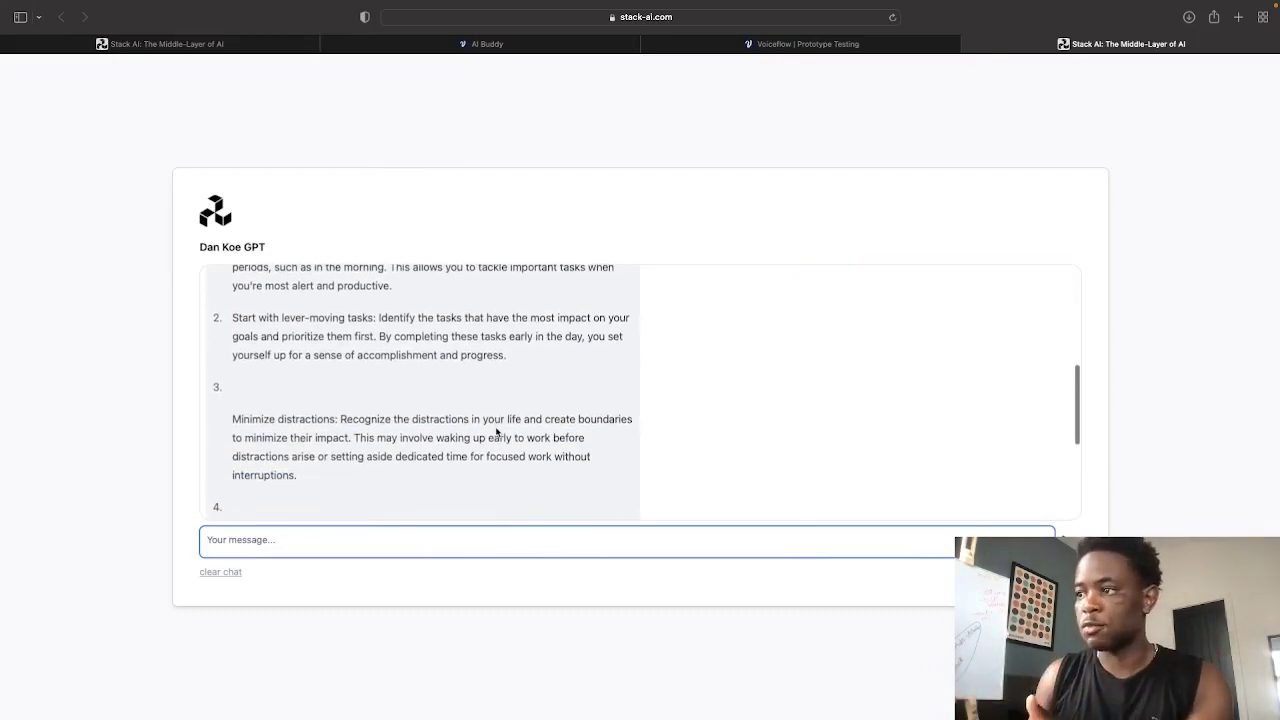
pyautogui.scroll(-4, 497, 433)
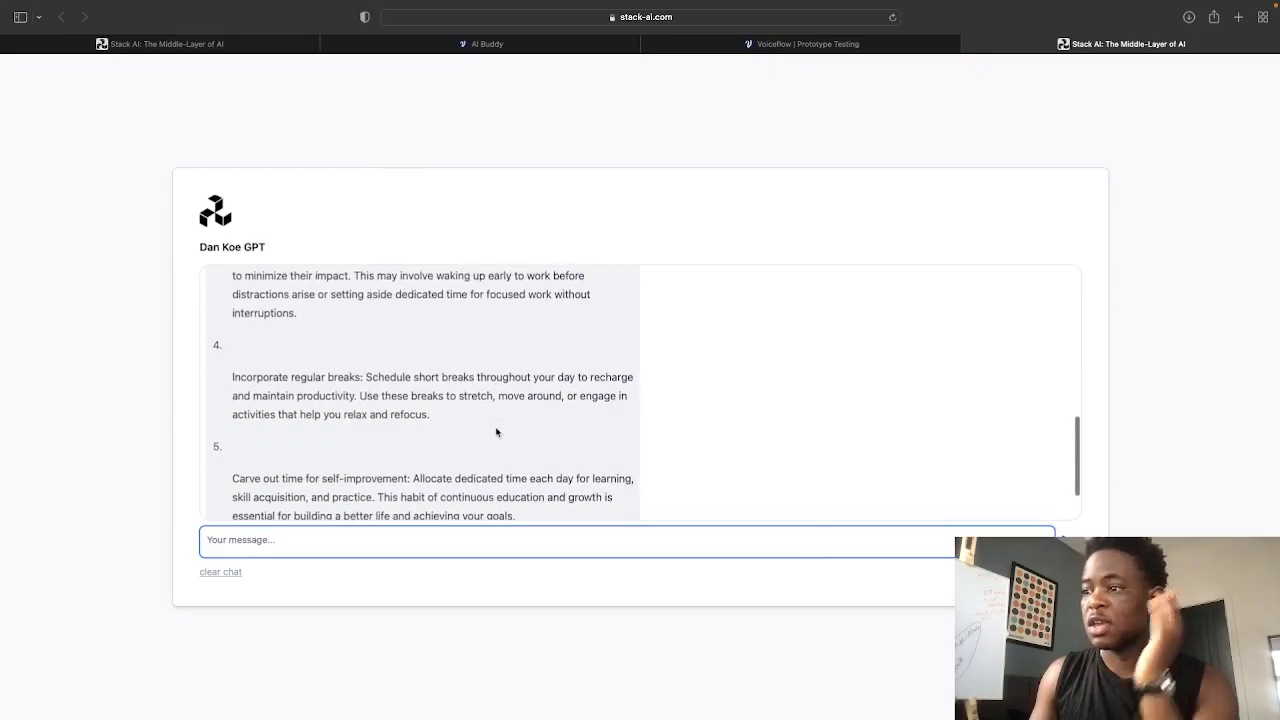
pyautogui.scroll(-2, 497, 433)
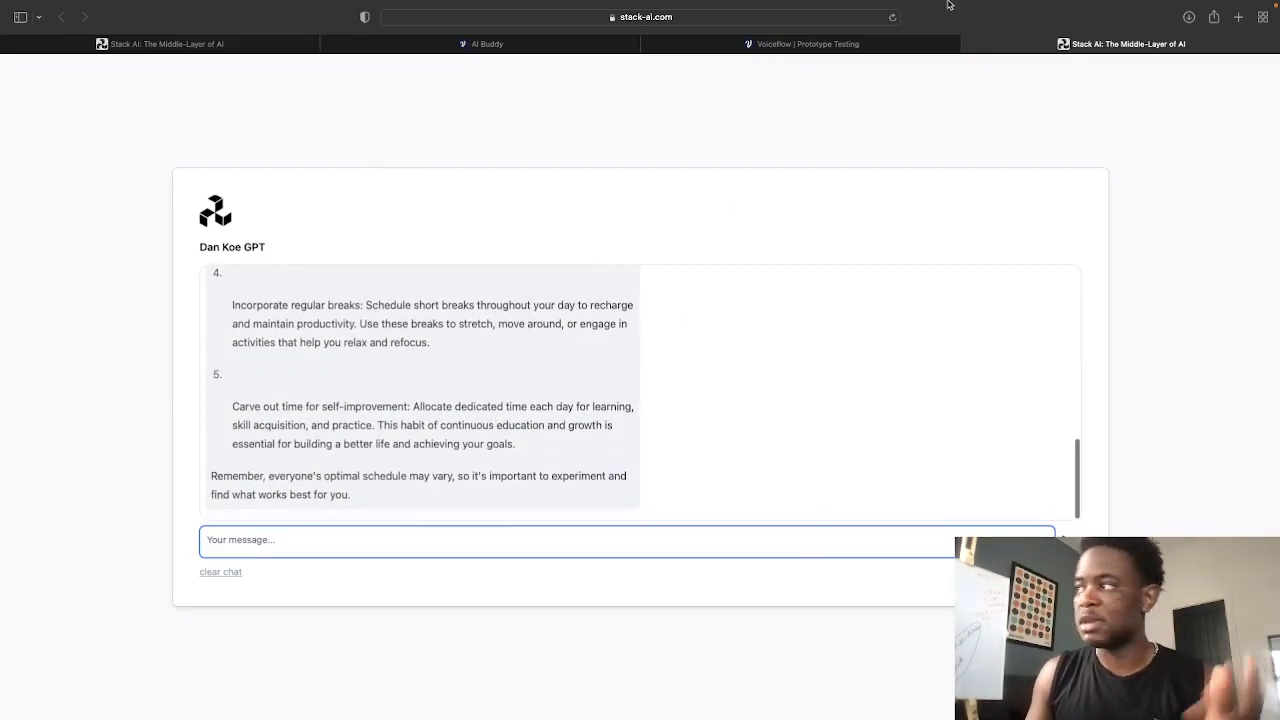
pyautogui.click(837, 49)
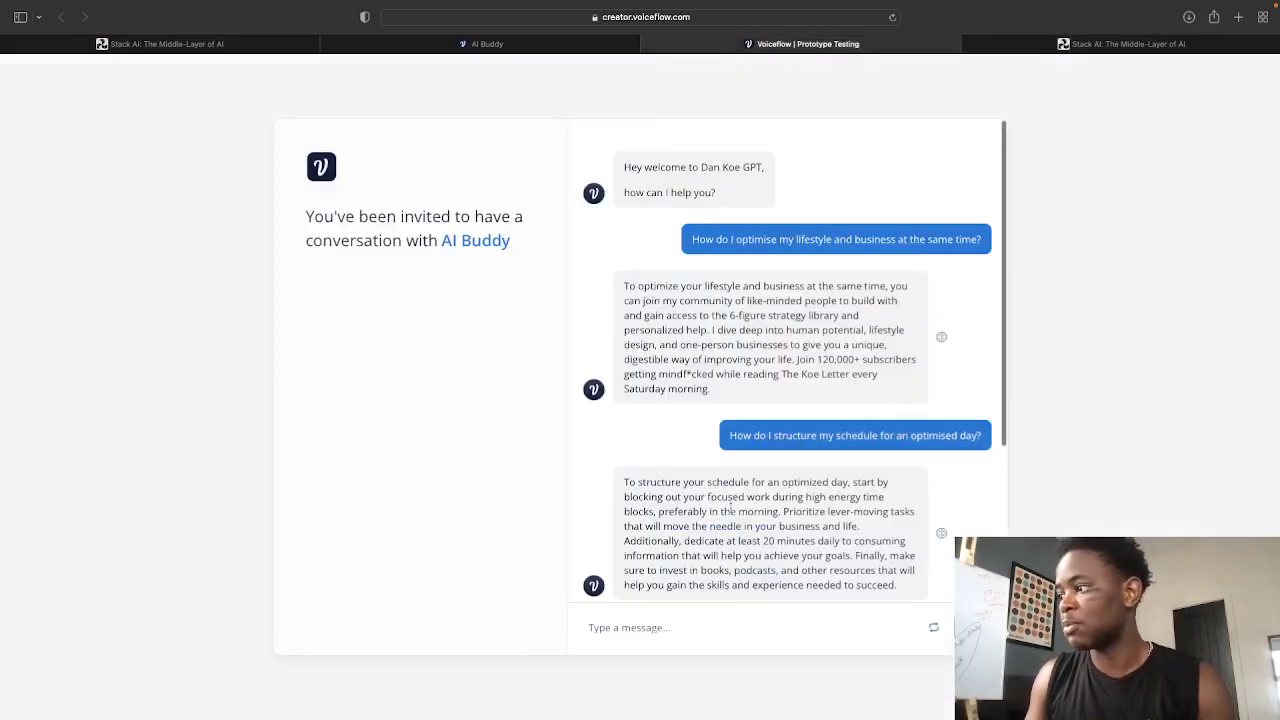
# Step: Copy the character traits question from Voiceflow and send it to Stack AI's Dan Koe GPT
pyautogui.scroll(-2, 733, 510)
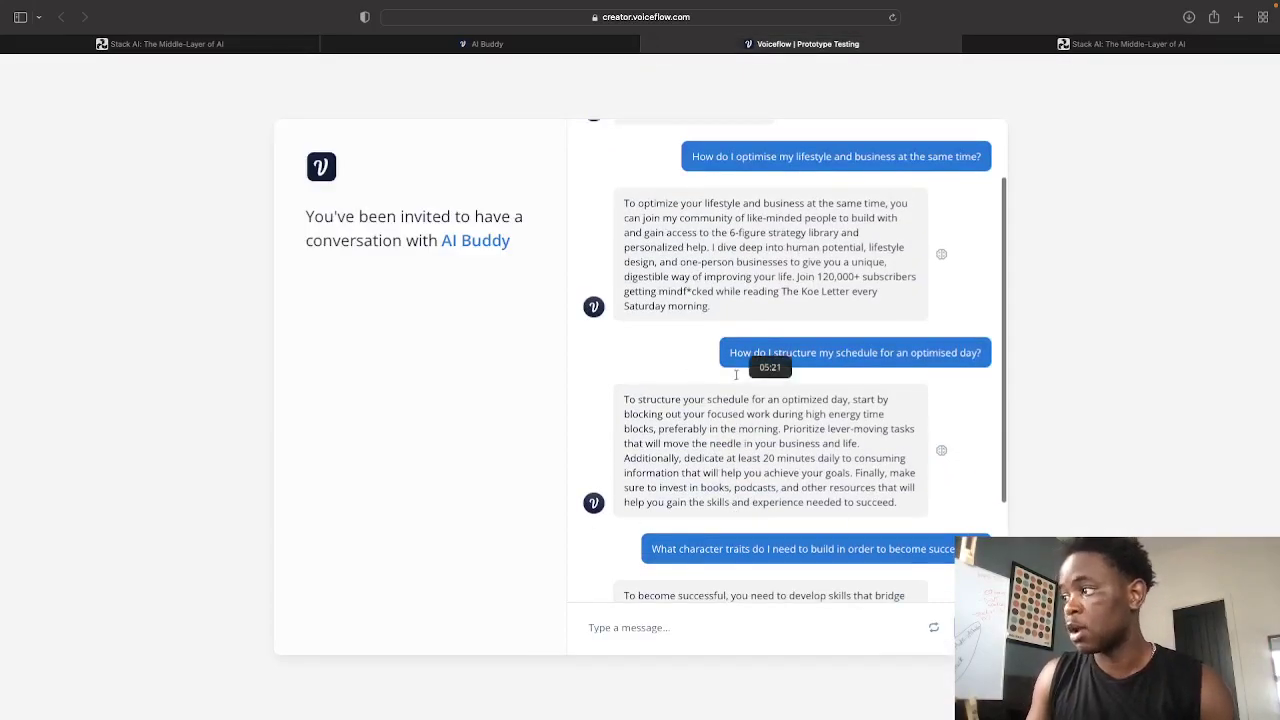
pyautogui.click(1150, 44)
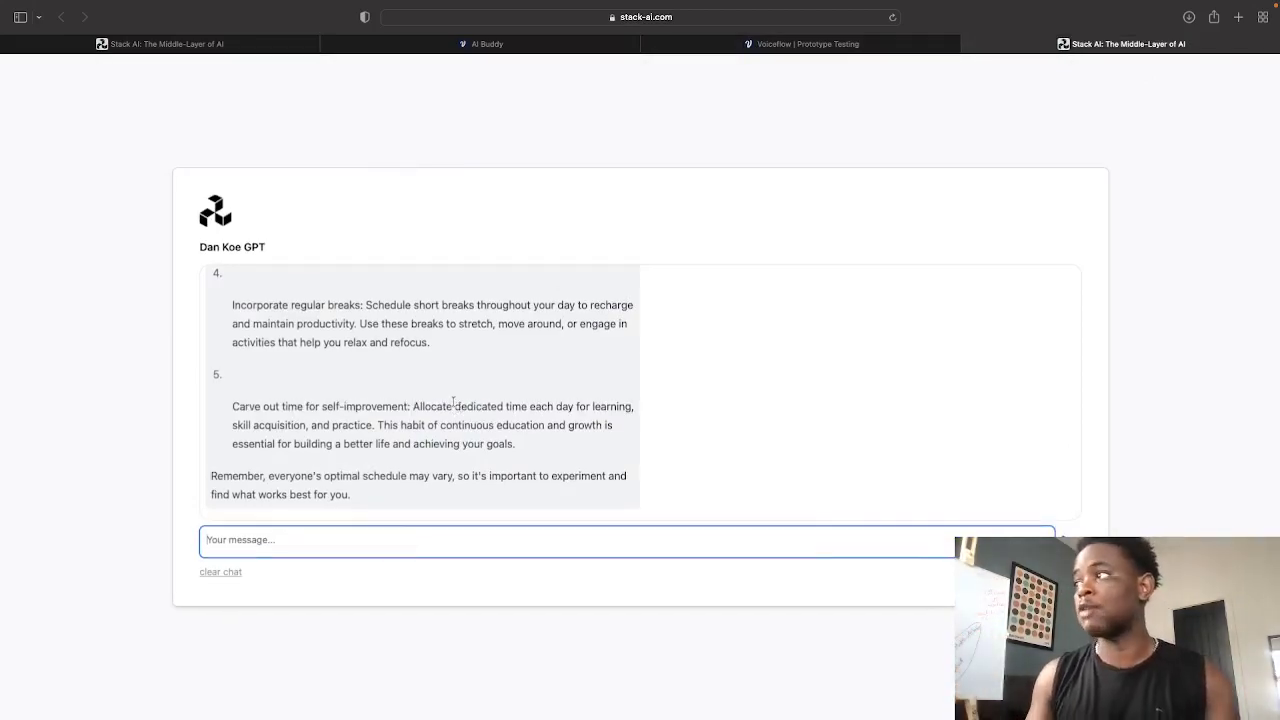
pyautogui.click(879, 46)
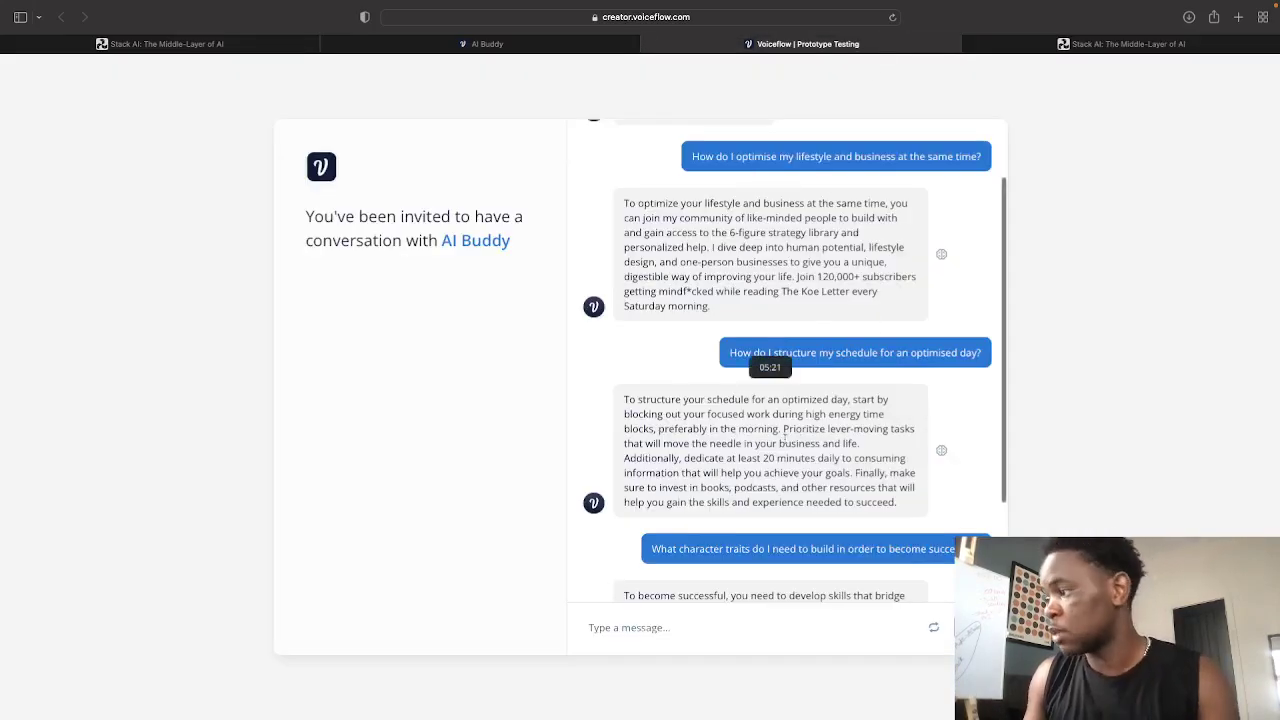
pyautogui.moveTo(653, 549); pyautogui.dragTo(985, 549)
pyautogui.click(700, 549)
pyautogui.moveTo(653, 549); pyautogui.dragTo(985, 549)
pyautogui.press('super+c')
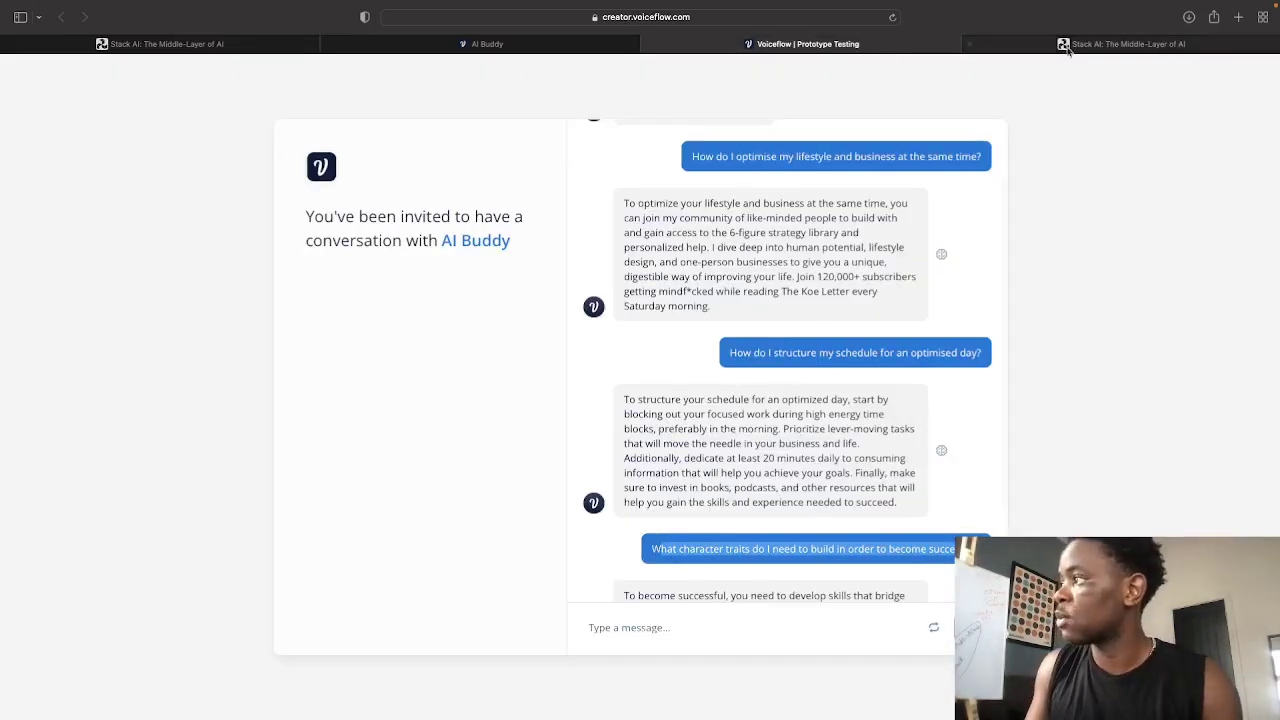
pyautogui.click(1122, 44)
pyautogui.press('super+v')
pyautogui.press('Return')
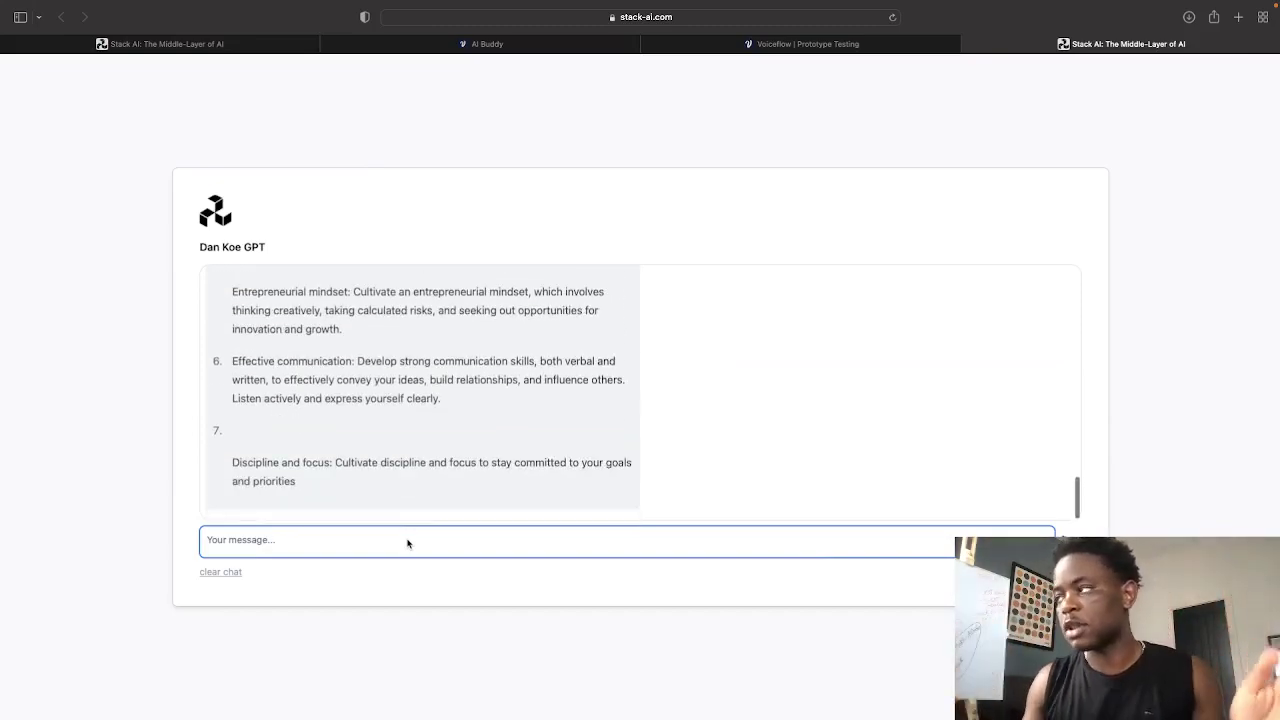
# Step: Read Dan Koe GPT's ten traits, from self-reliance to adaptability, and scroll back to the question
pyautogui.click(857, 45)
pyautogui.scroll(-3, 766, 400)
pyautogui.click(857, 488)
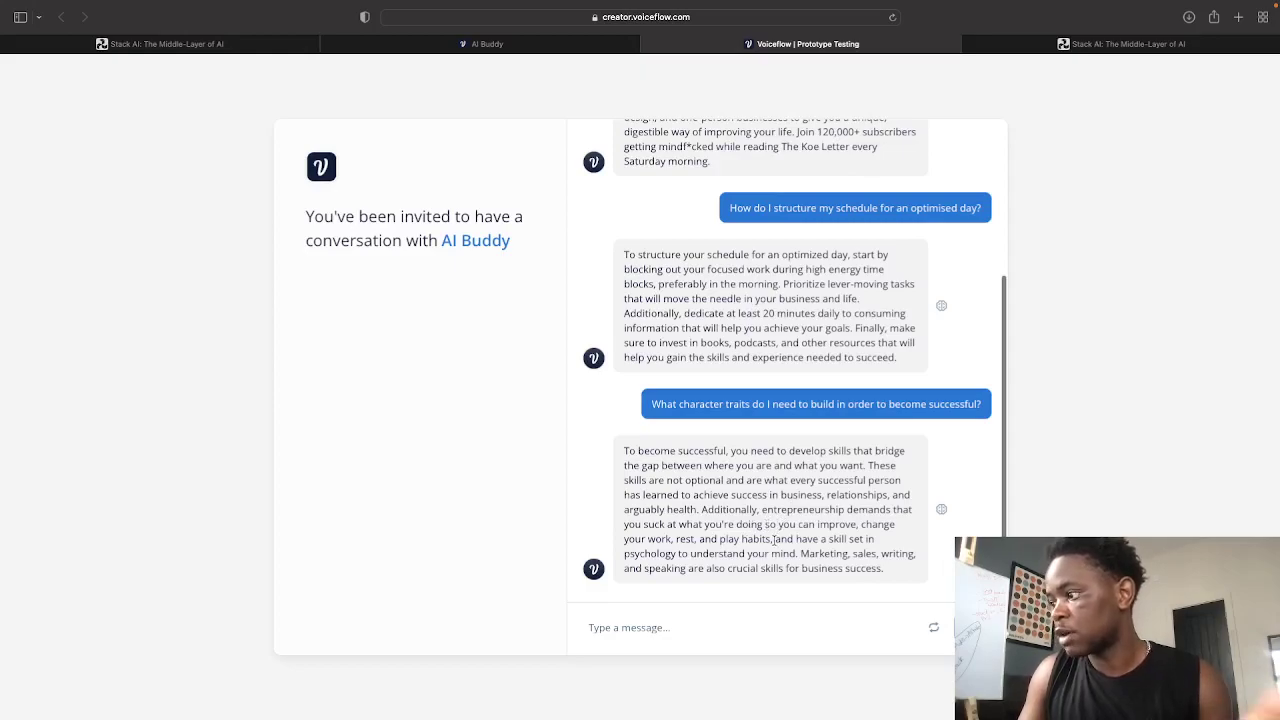
pyautogui.click(1110, 45)
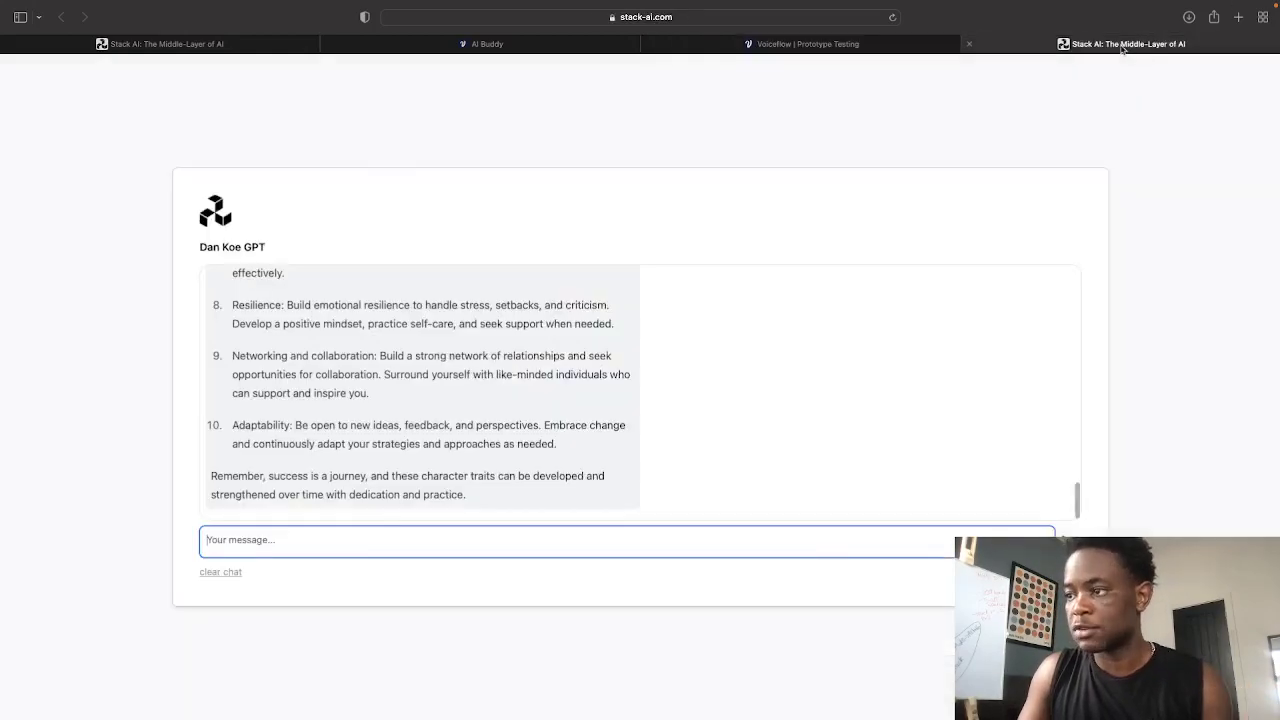
pyautogui.scroll(10, 454, 345)
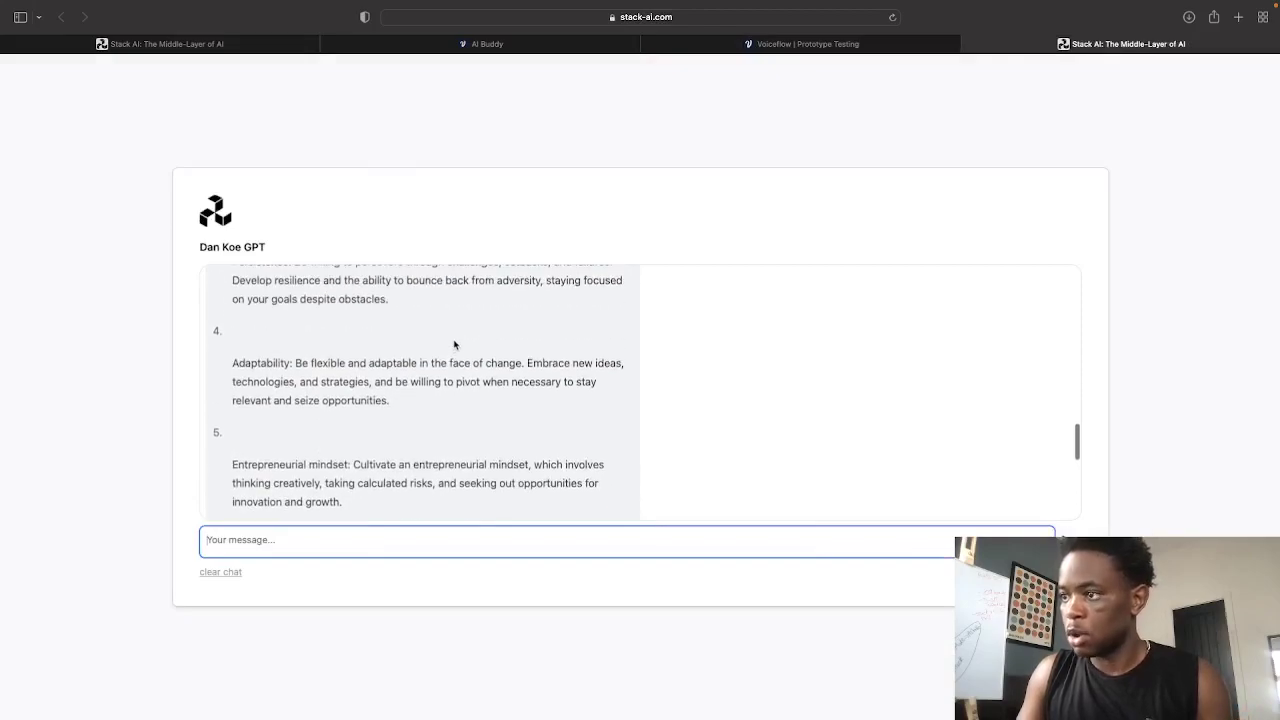
pyautogui.scroll(5, 454, 345)
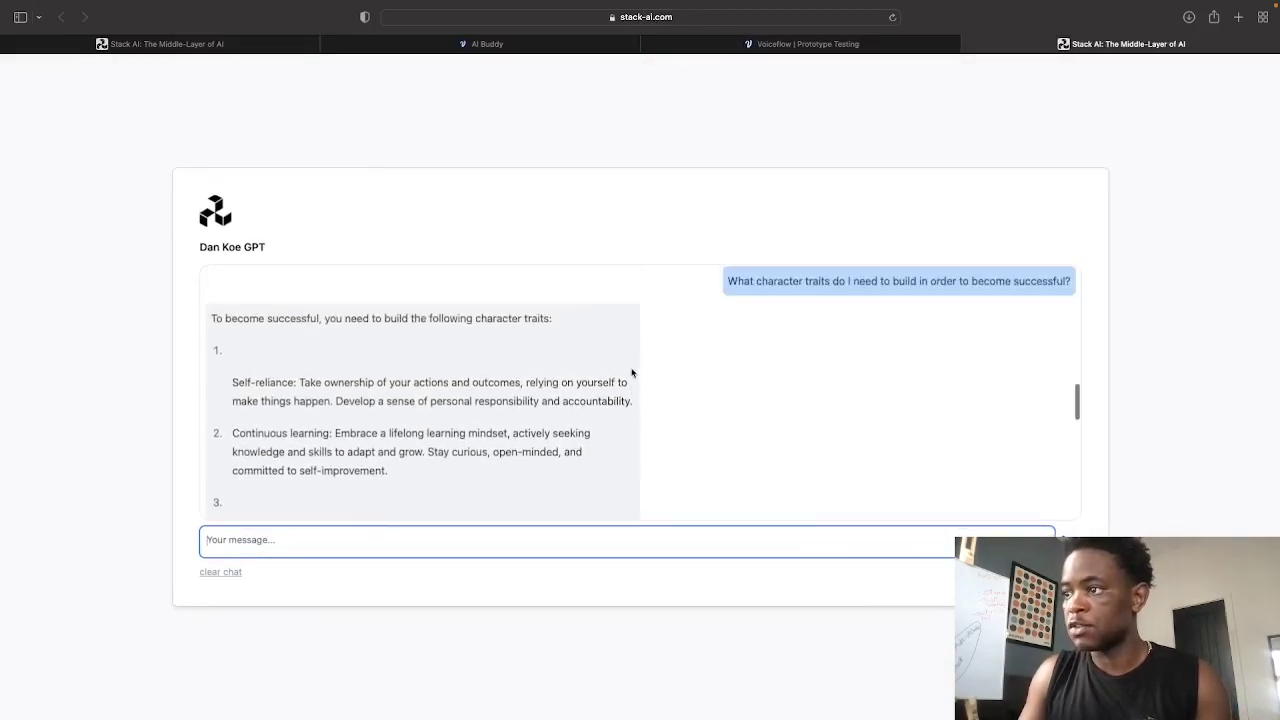
pyautogui.scroll(-3, 636, 396)
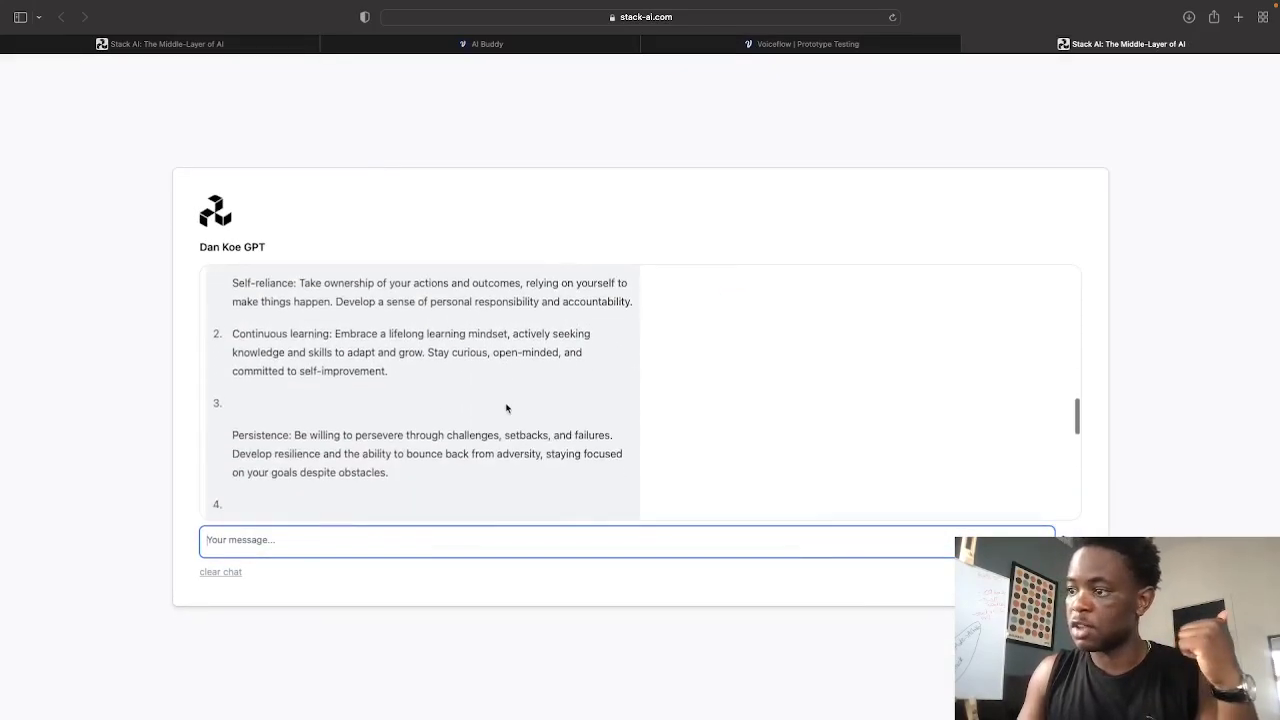
pyautogui.scroll(-2, 508, 405)
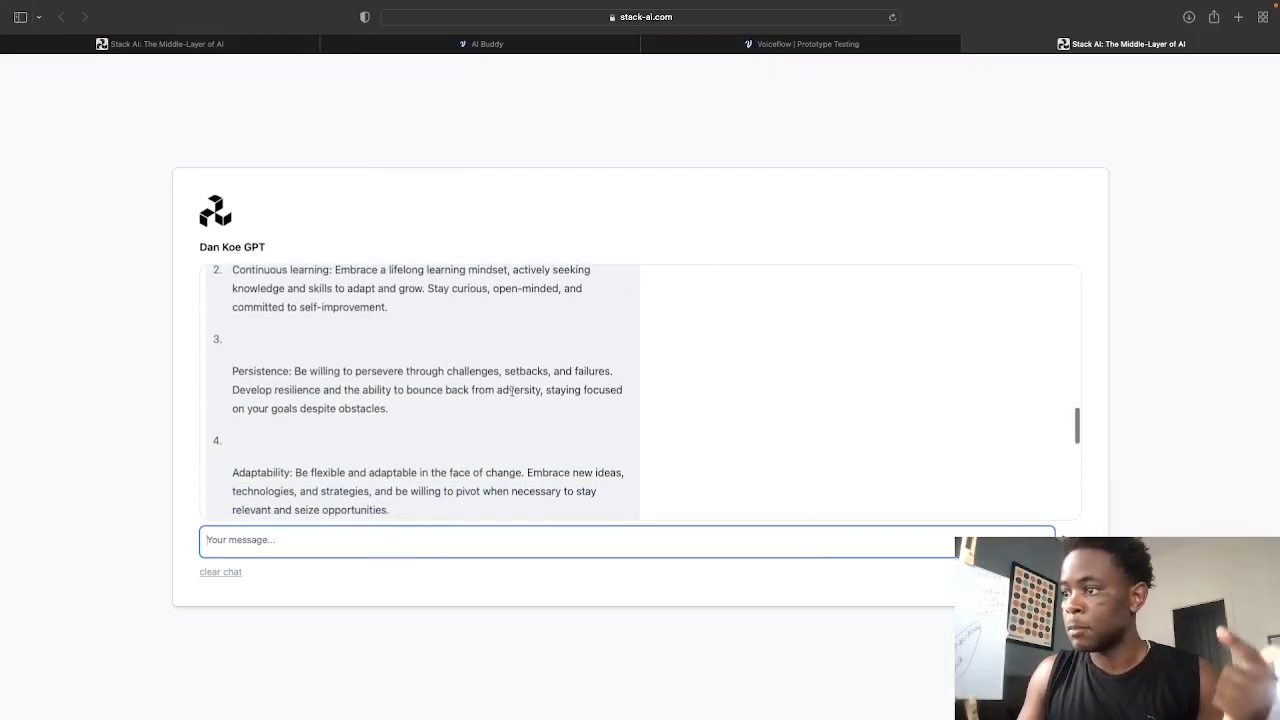
pyautogui.scroll(-6, 512, 391)
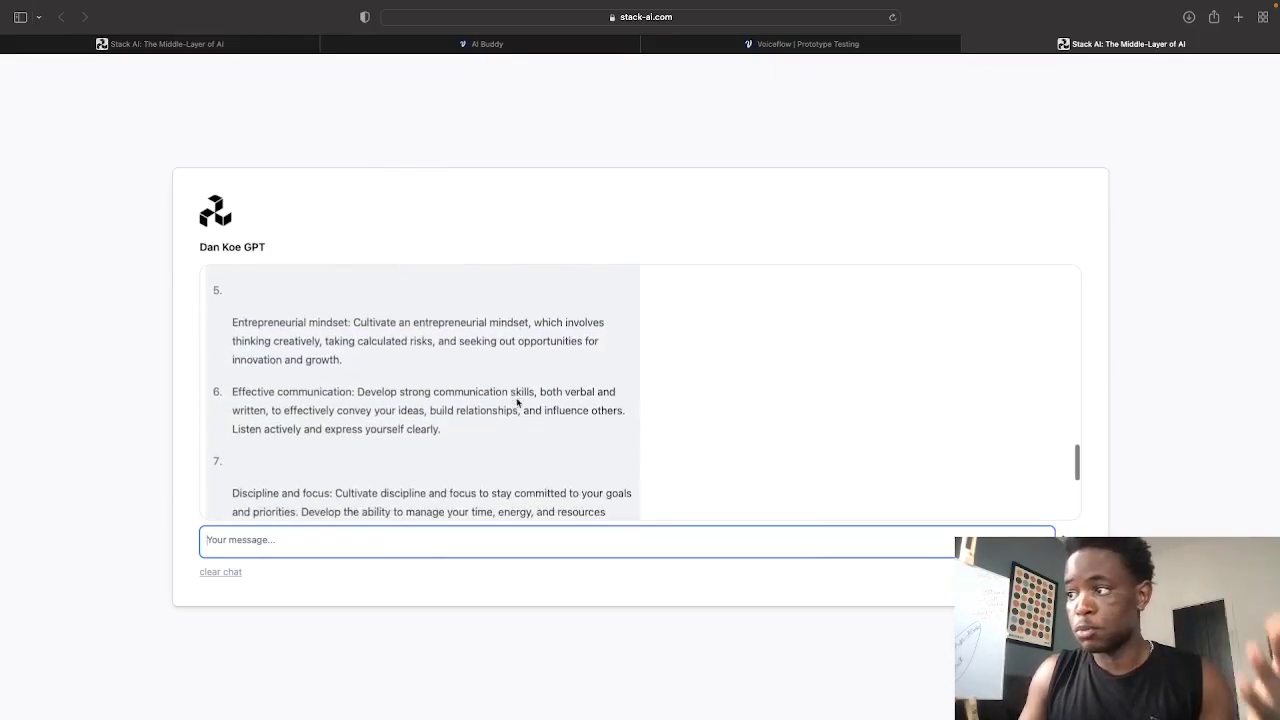
pyautogui.scroll(-1, 518, 402)
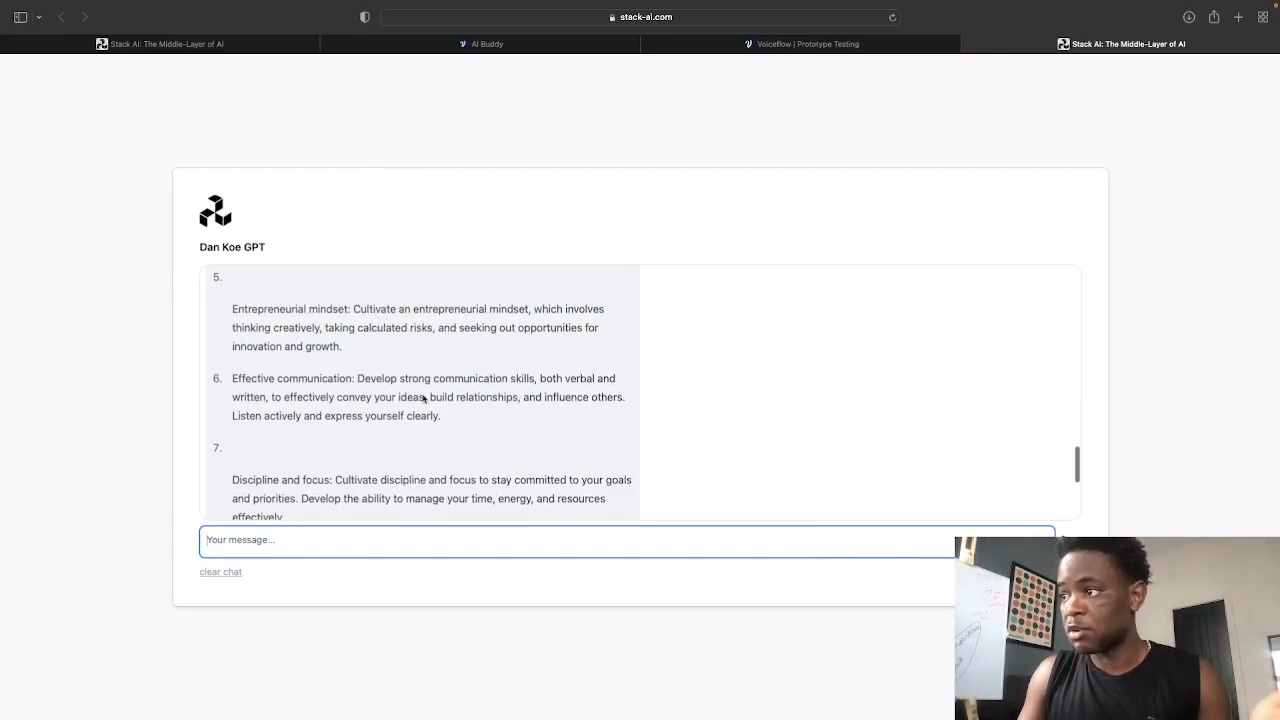
pyautogui.scroll(-2, 467, 378)
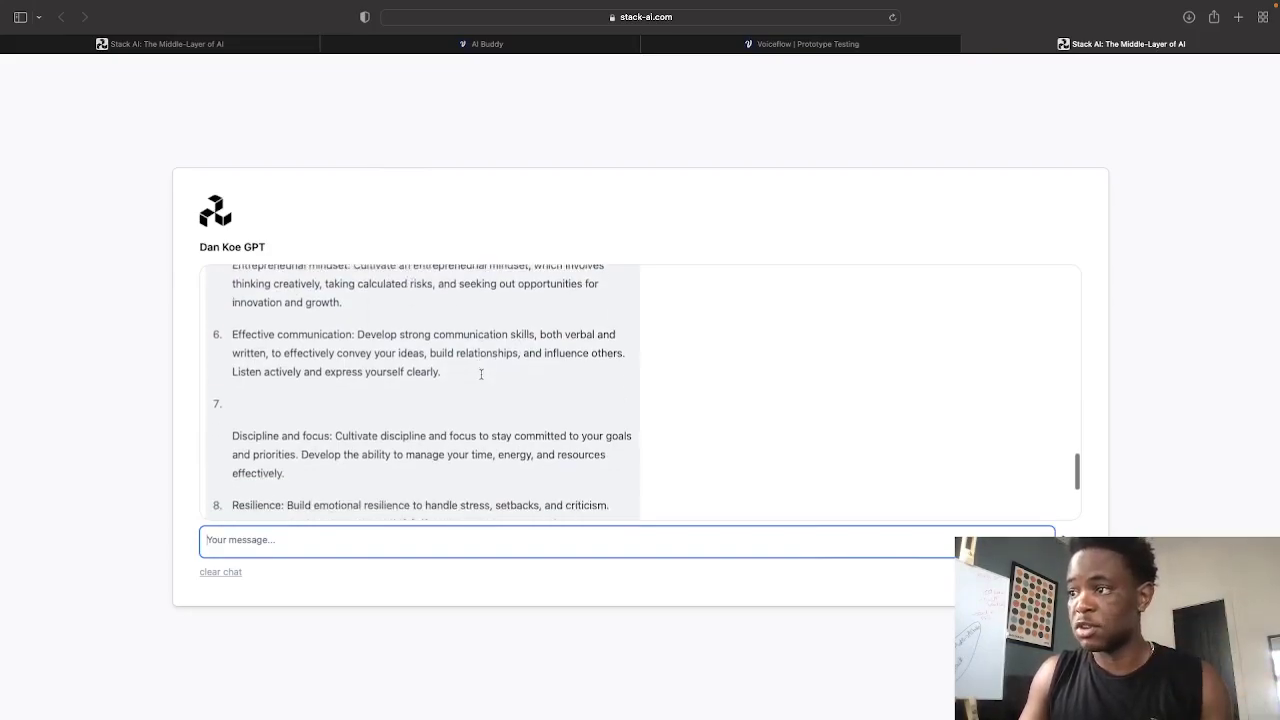
pyautogui.scroll(-2, 480, 378)
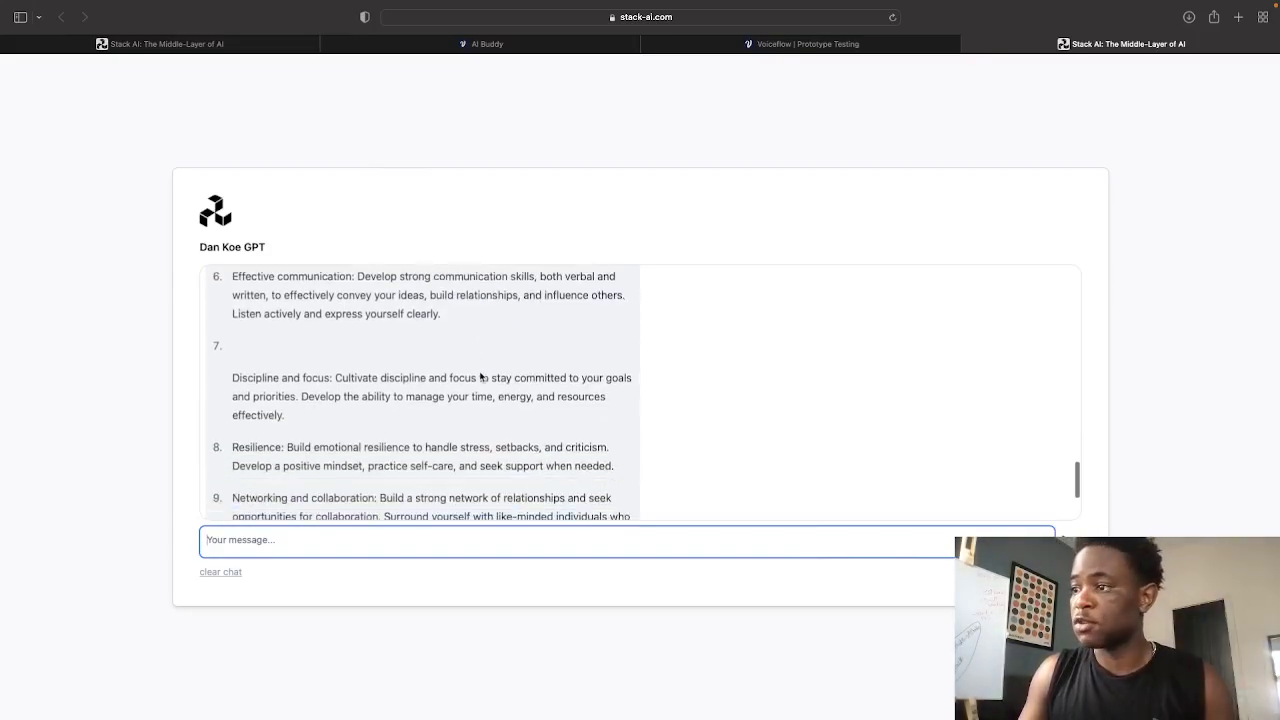
pyautogui.scroll(-2, 480, 378)
pyautogui.scroll(-2, 480, 377)
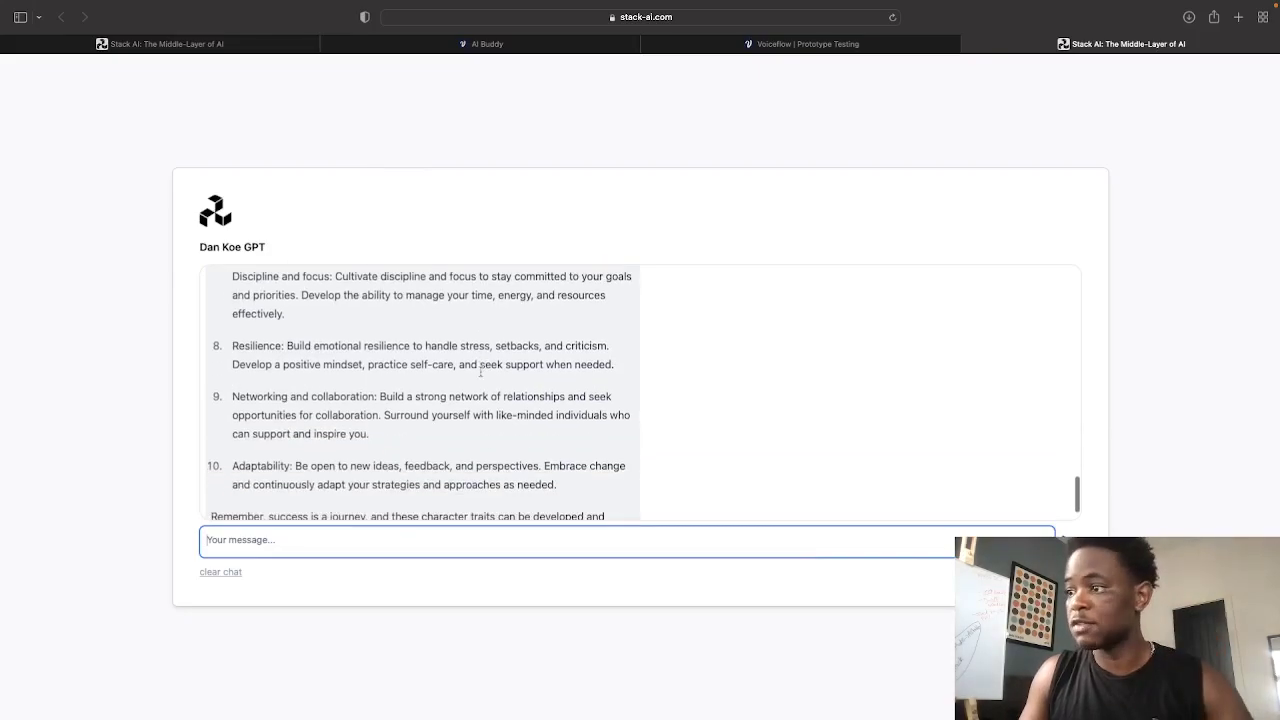
pyautogui.scroll(-2, 484, 373)
pyautogui.scroll(10, 520, 408)
pyautogui.scroll(-10, 509, 418)
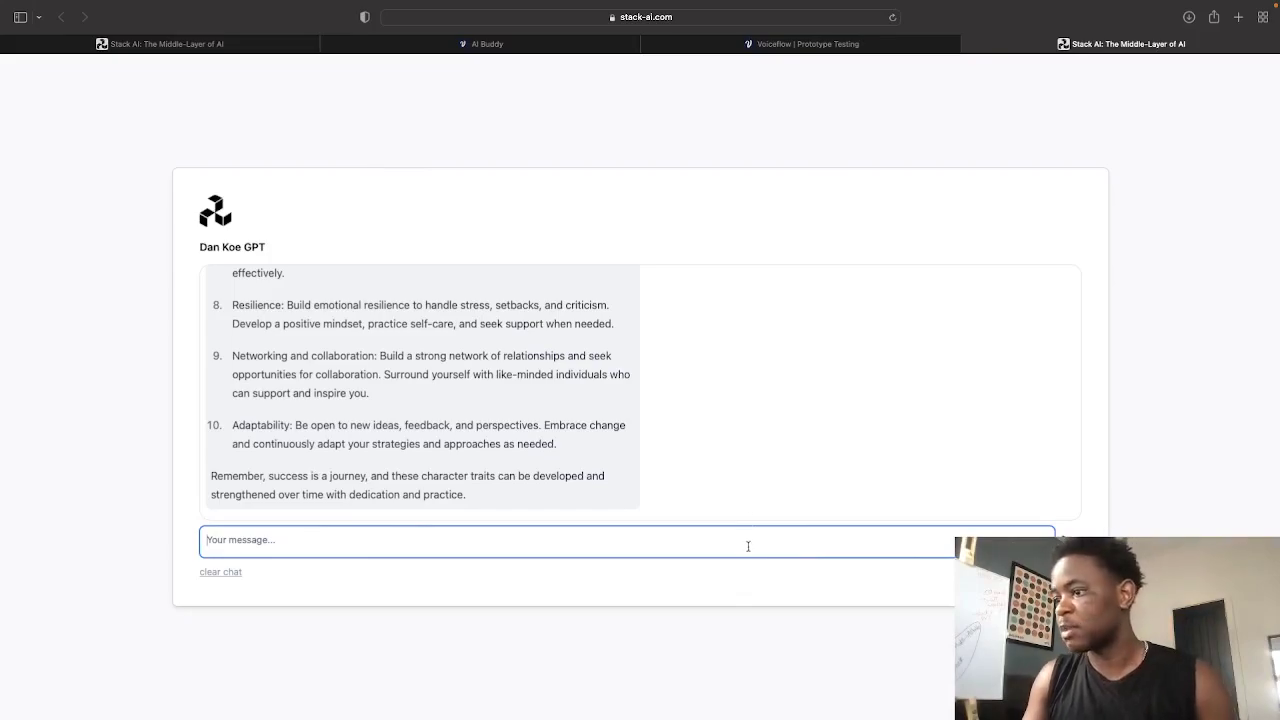
pyautogui.scroll(10, 677, 440)
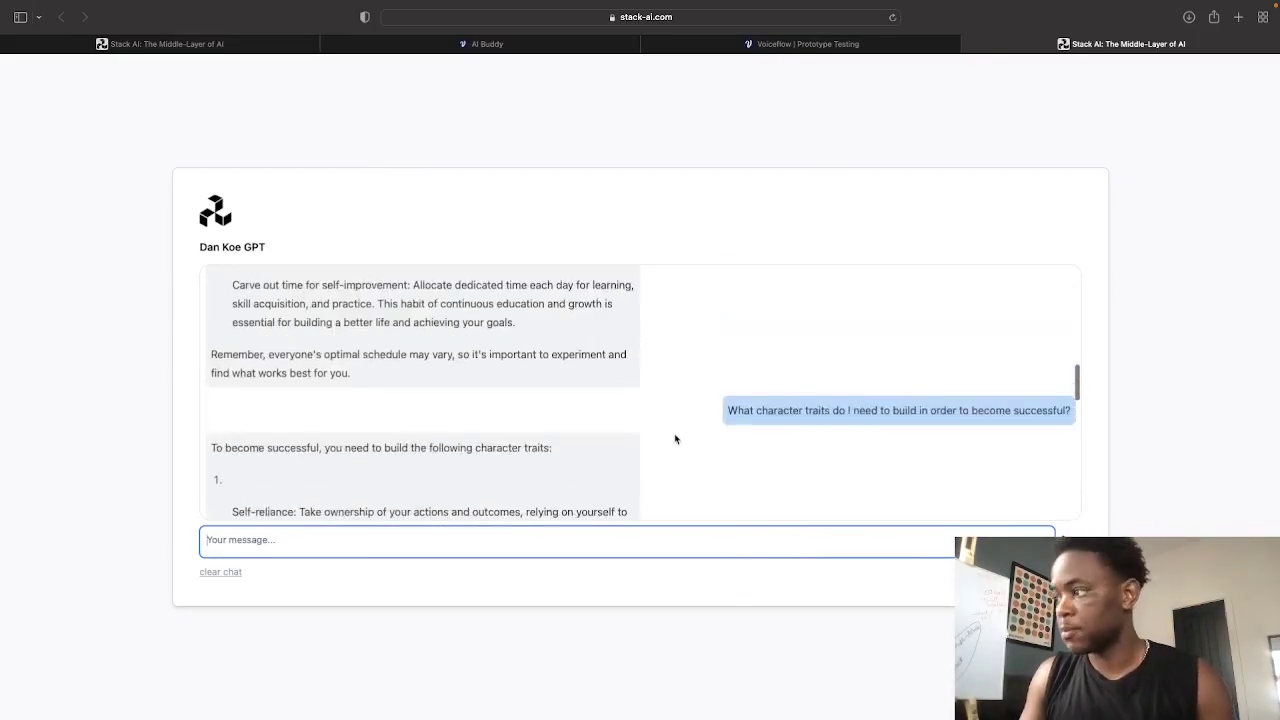
# Step: Ask Voiceflow's AI Buddy a follow-up 'What about … marketing agency?' question
pyautogui.click(869, 46)
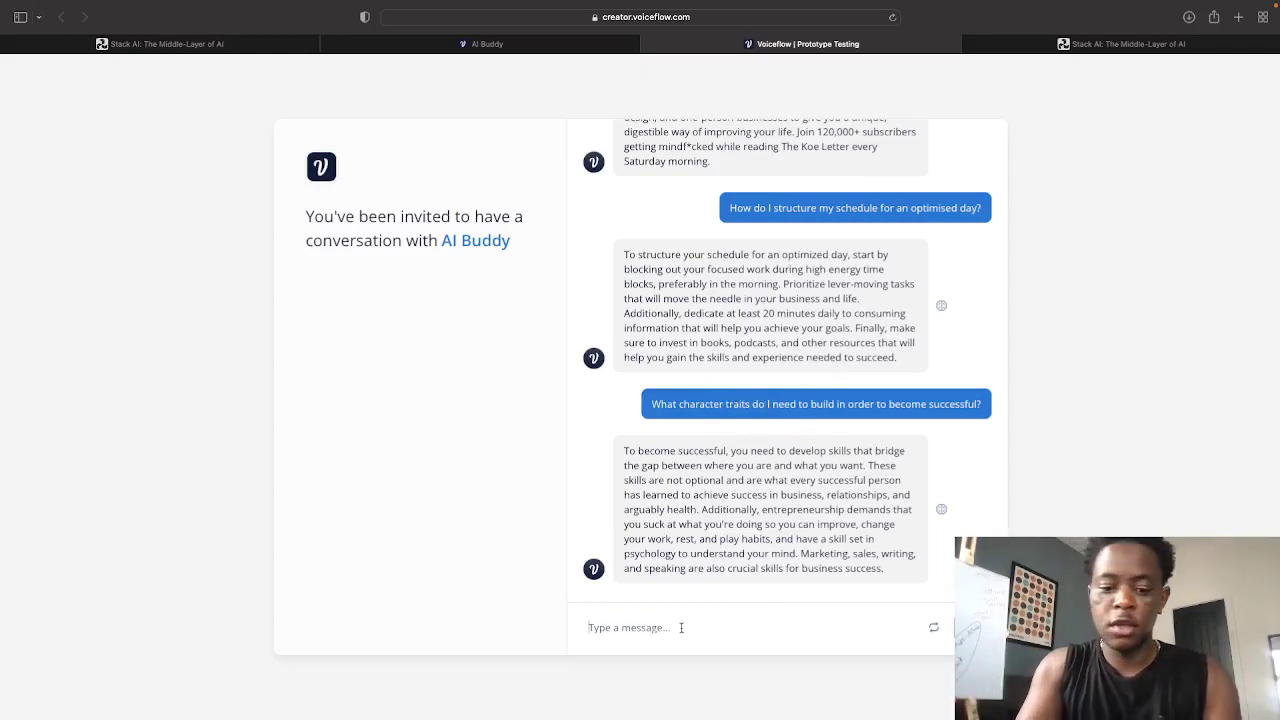
pyautogui.write('What about for a onlin')
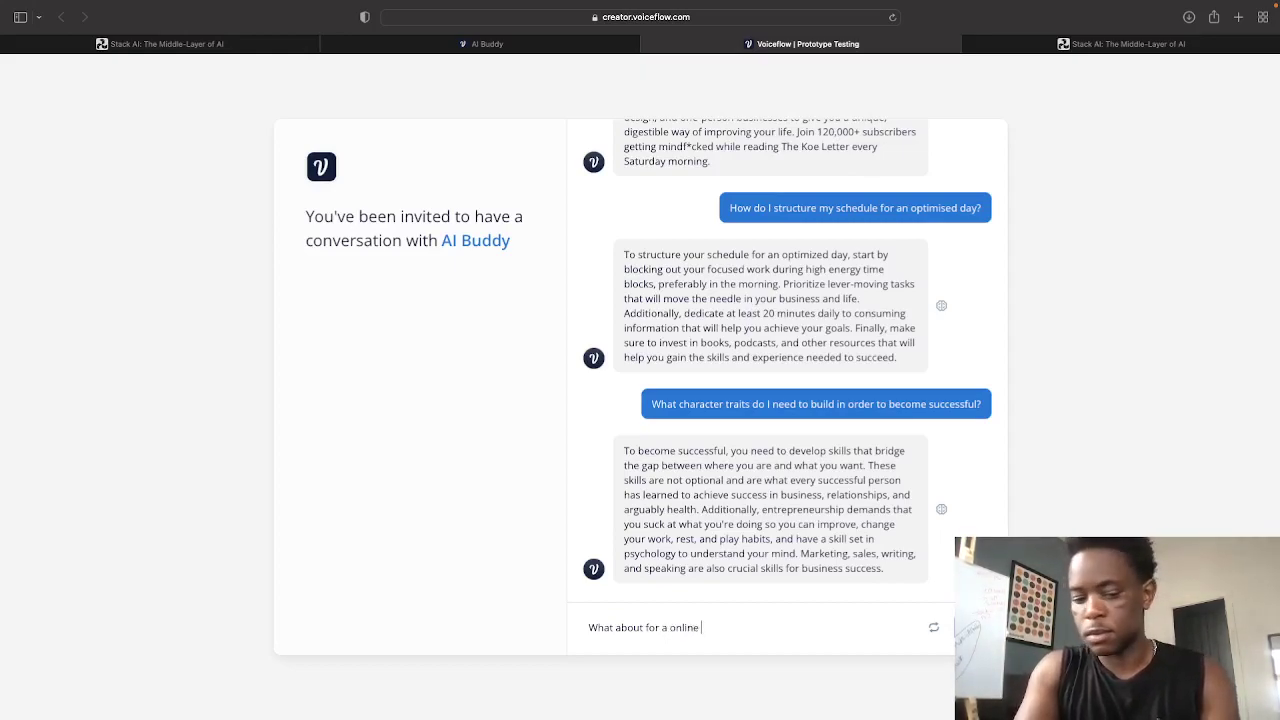
pyautogui.write('eting agency?')
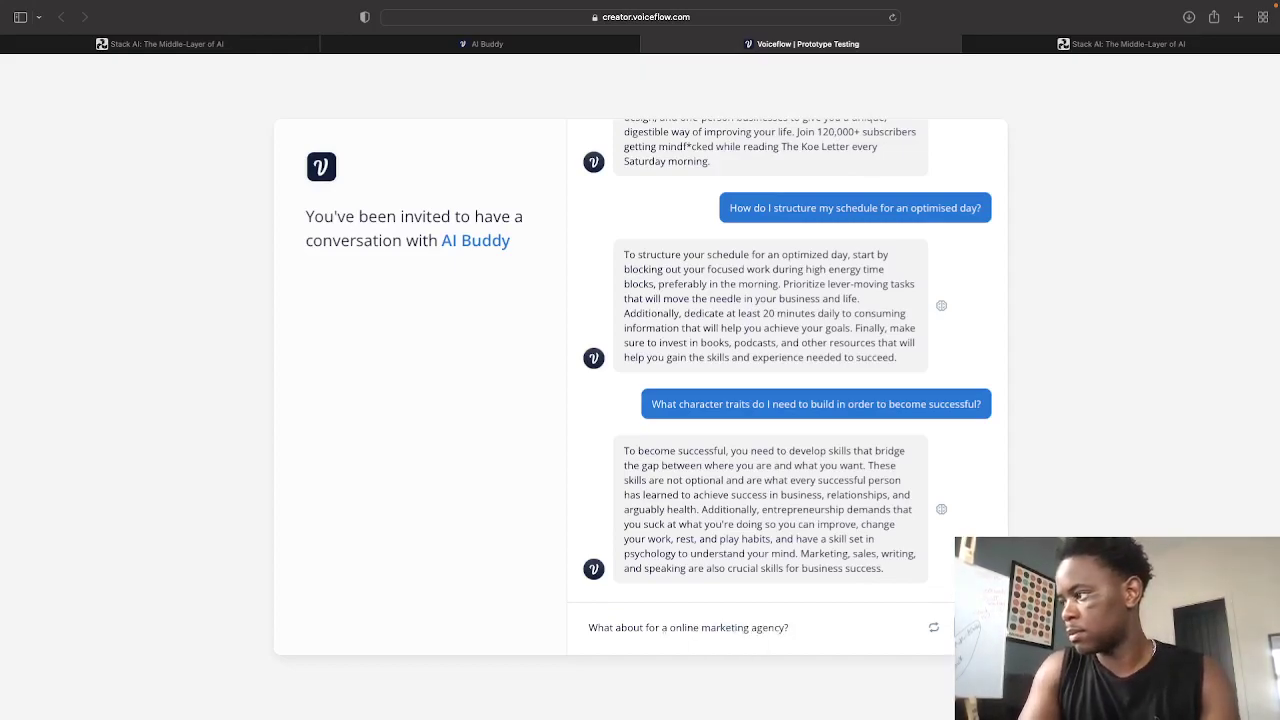
pyautogui.press('Return')
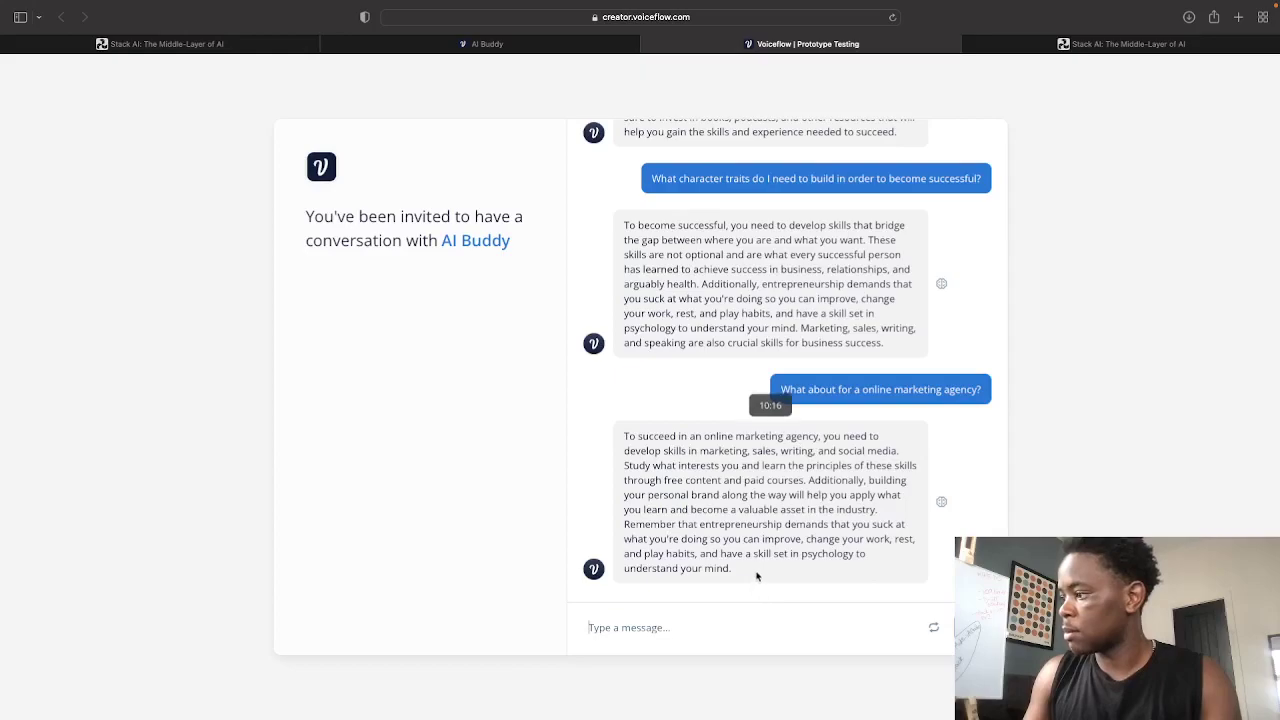
# Step: Select the online marketing agency question in Voiceflow to reuse it in Stack AI
pyautogui.click(1055, 44)
pyautogui.click(785, 46)
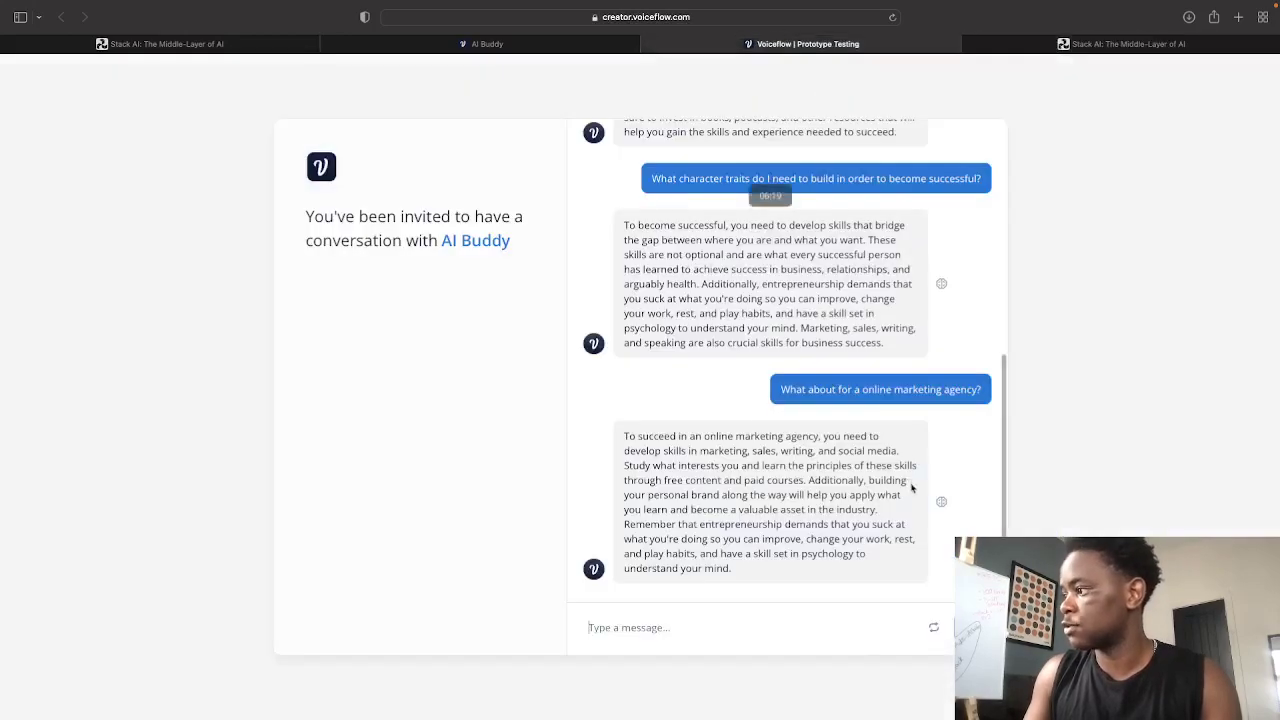
pyautogui.moveTo(788, 390); pyautogui.dragTo(880, 390)
pyautogui.click(711, 400)
pyautogui.keyDown('shift'); pyautogui.click(988, 390); pyautogui.keyUp('shift')
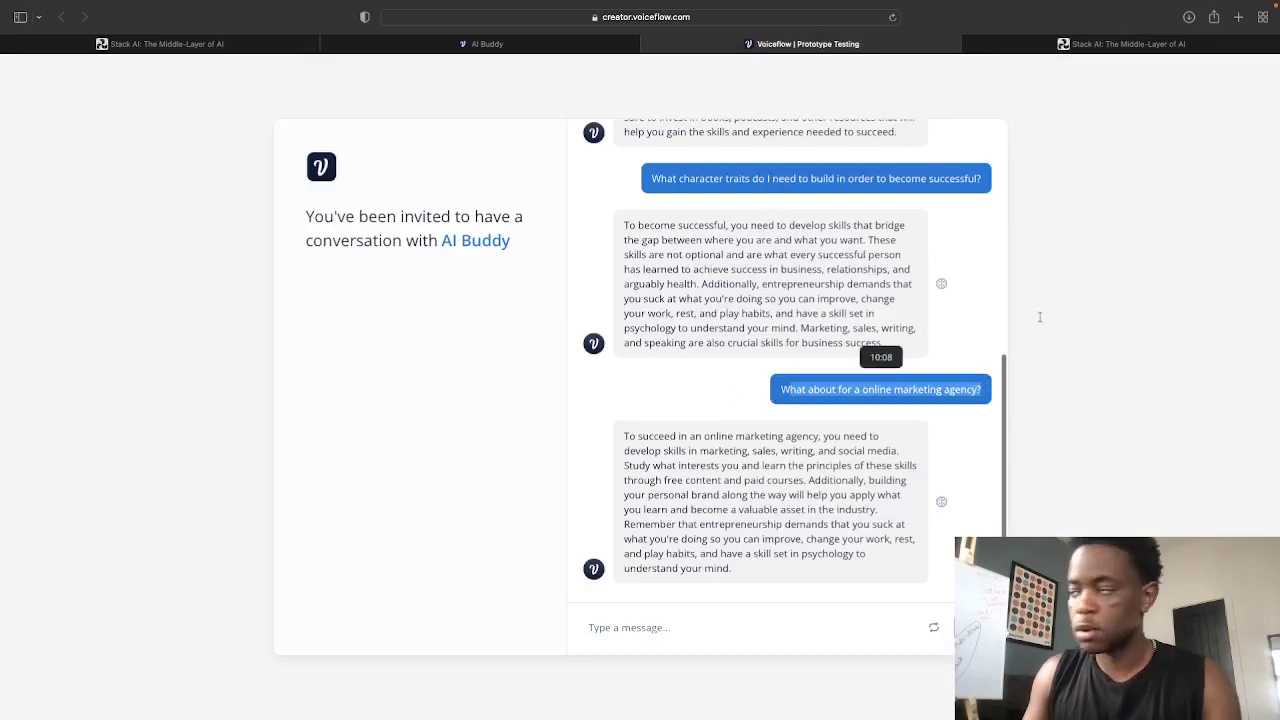
pyautogui.click(1025, 44)
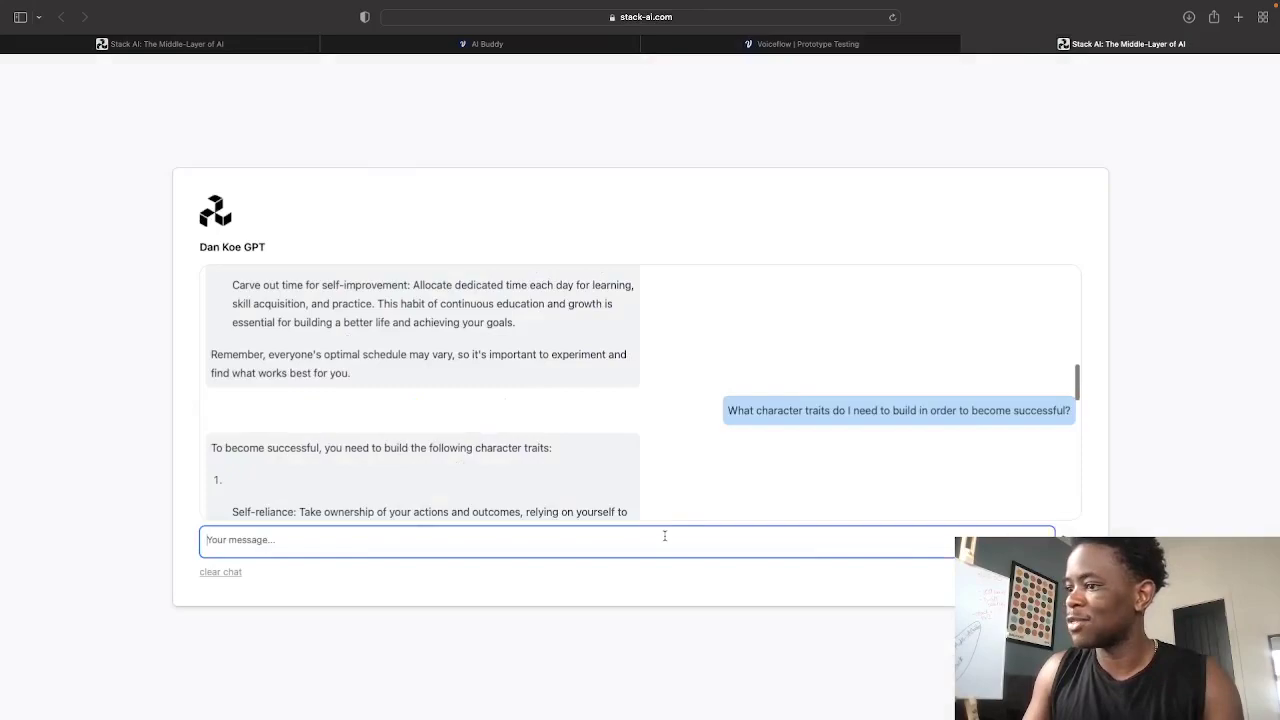
# Step: Paste the online marketing agency question into Dan Koe GPT and read its eight-point answer
pyautogui.write('What about for a online marketing agency?')
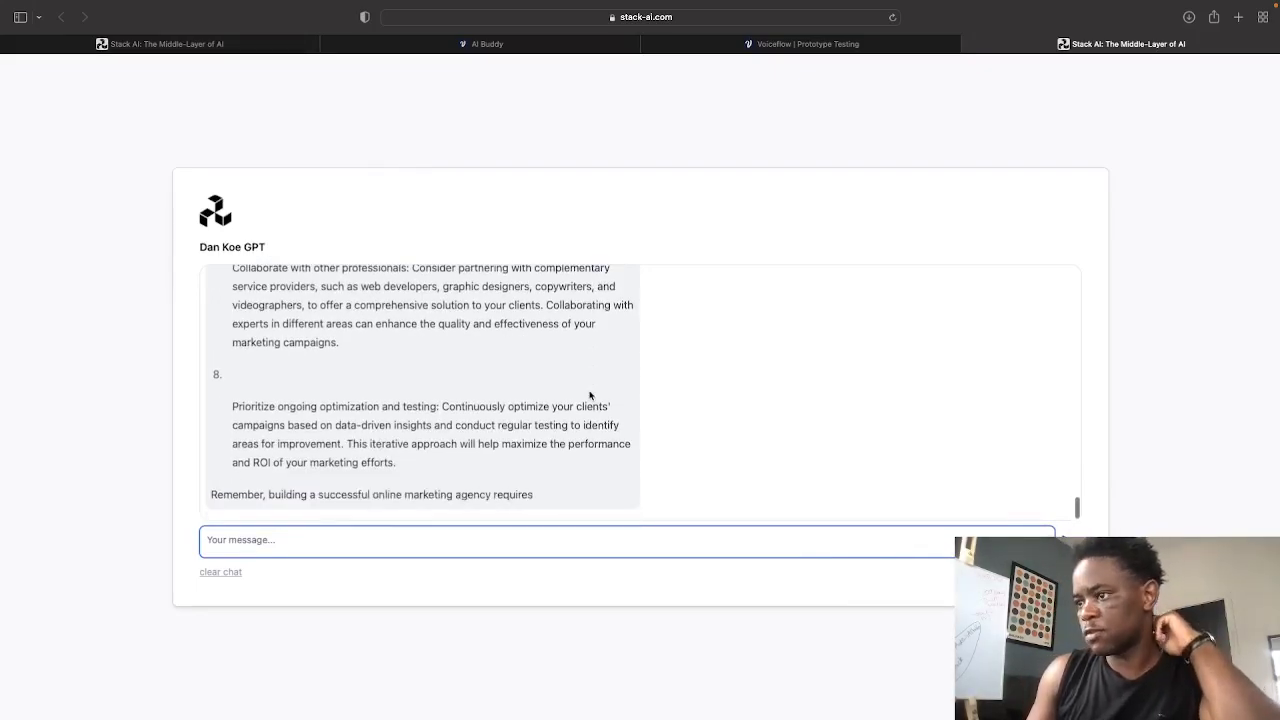
pyautogui.scroll(10, 543, 404)
pyautogui.scroll(2, 543, 404)
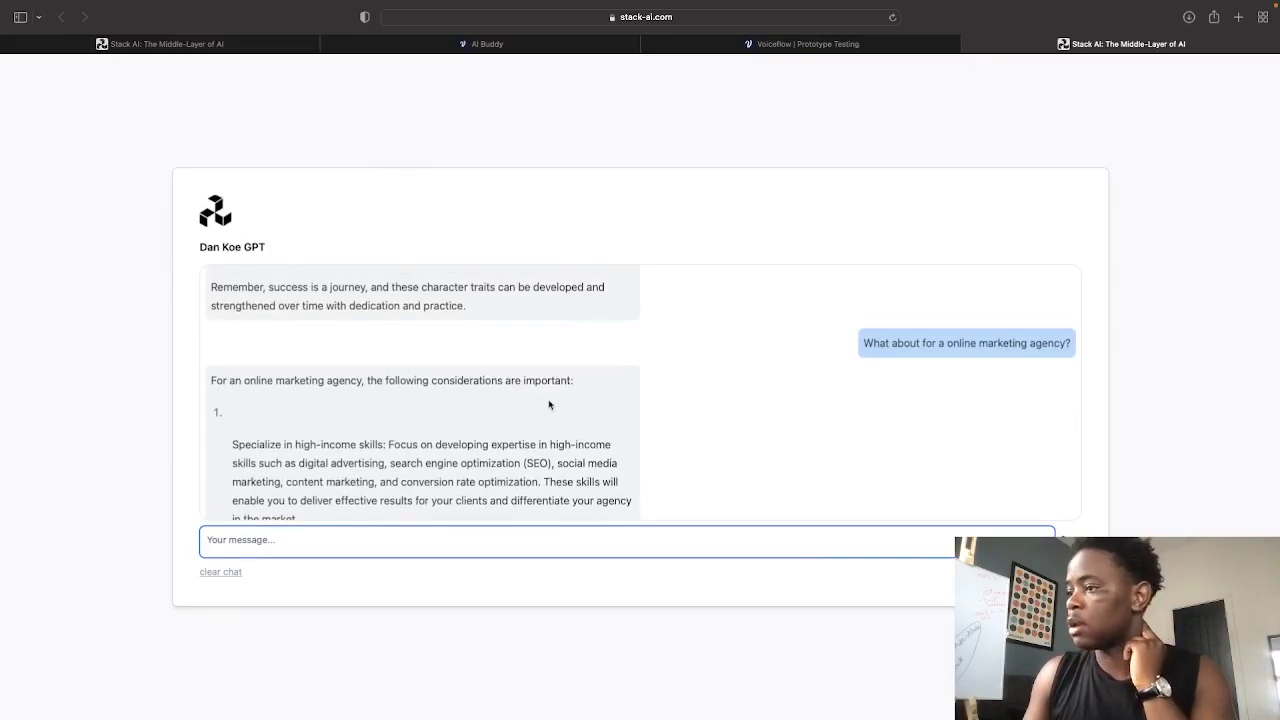
pyautogui.scroll(-2, 542, 418)
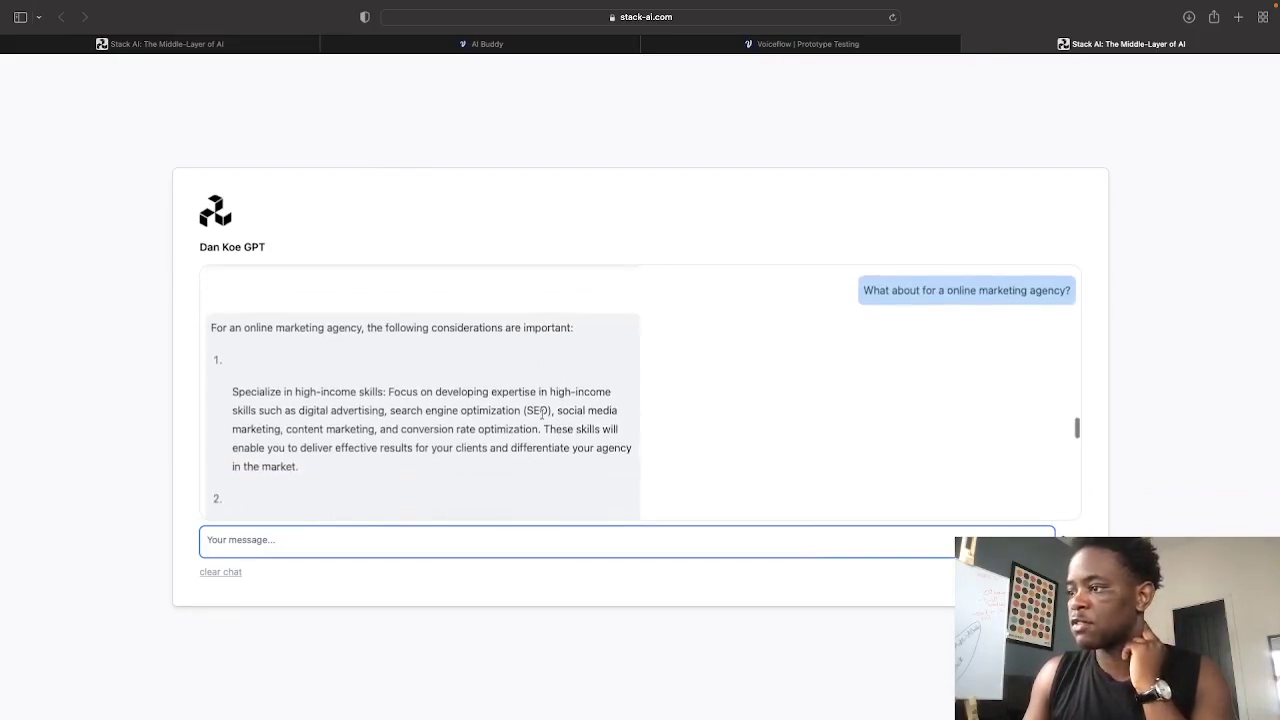
pyautogui.scroll(3, 542, 414)
pyautogui.scroll(2, 542, 418)
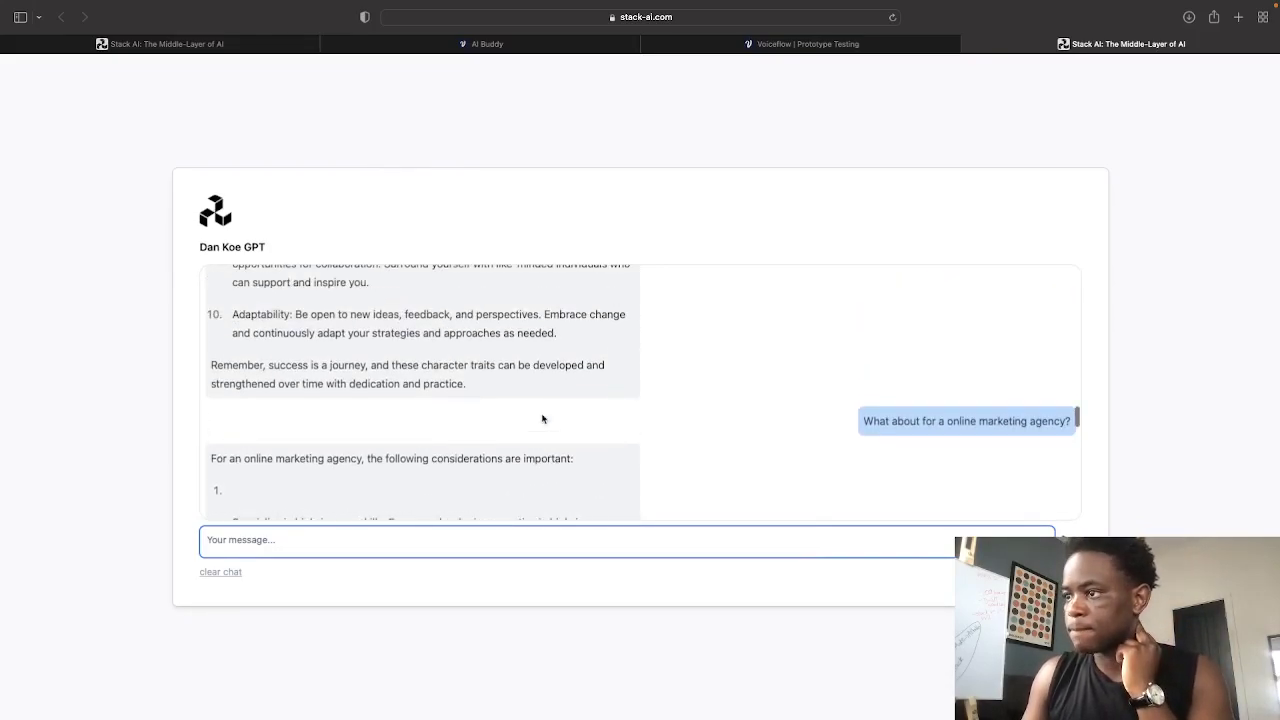
pyautogui.scroll(-8, 542, 418)
pyautogui.scroll(-5, 542, 414)
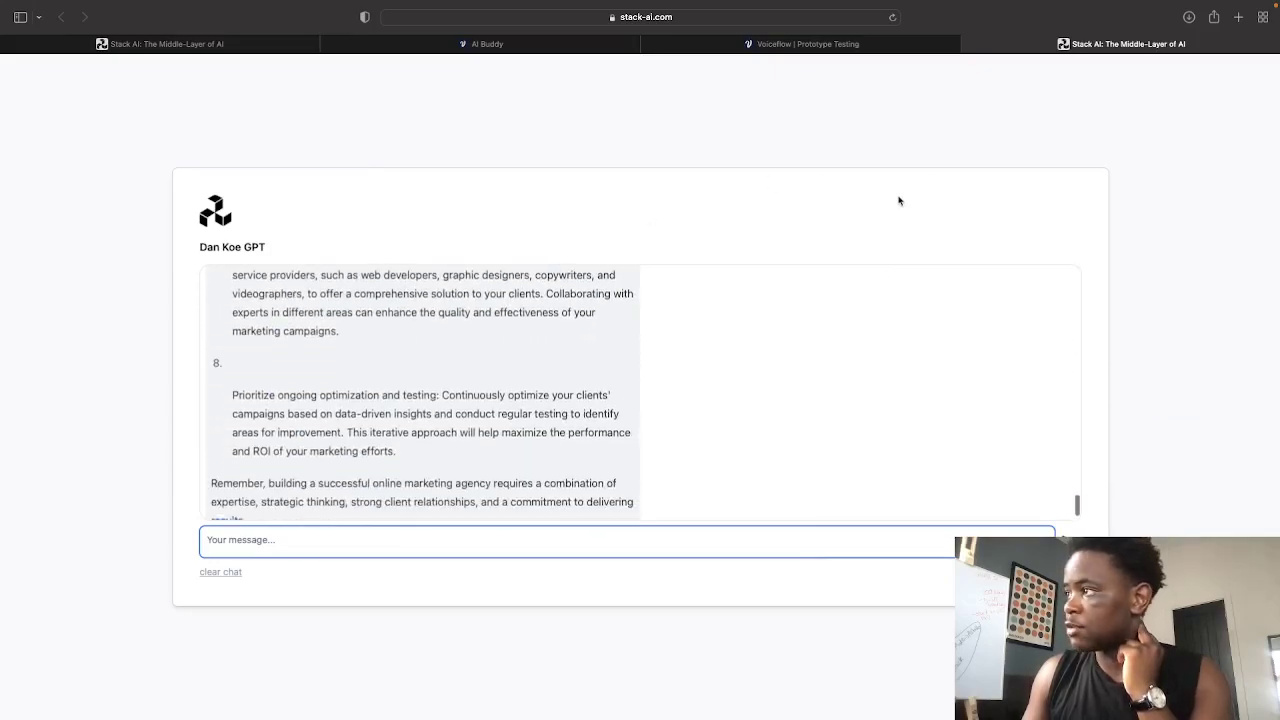
# Step: Compare both chatbots' replies, ending in Voiceflow with its message box ready for input
pyautogui.click(866, 48)
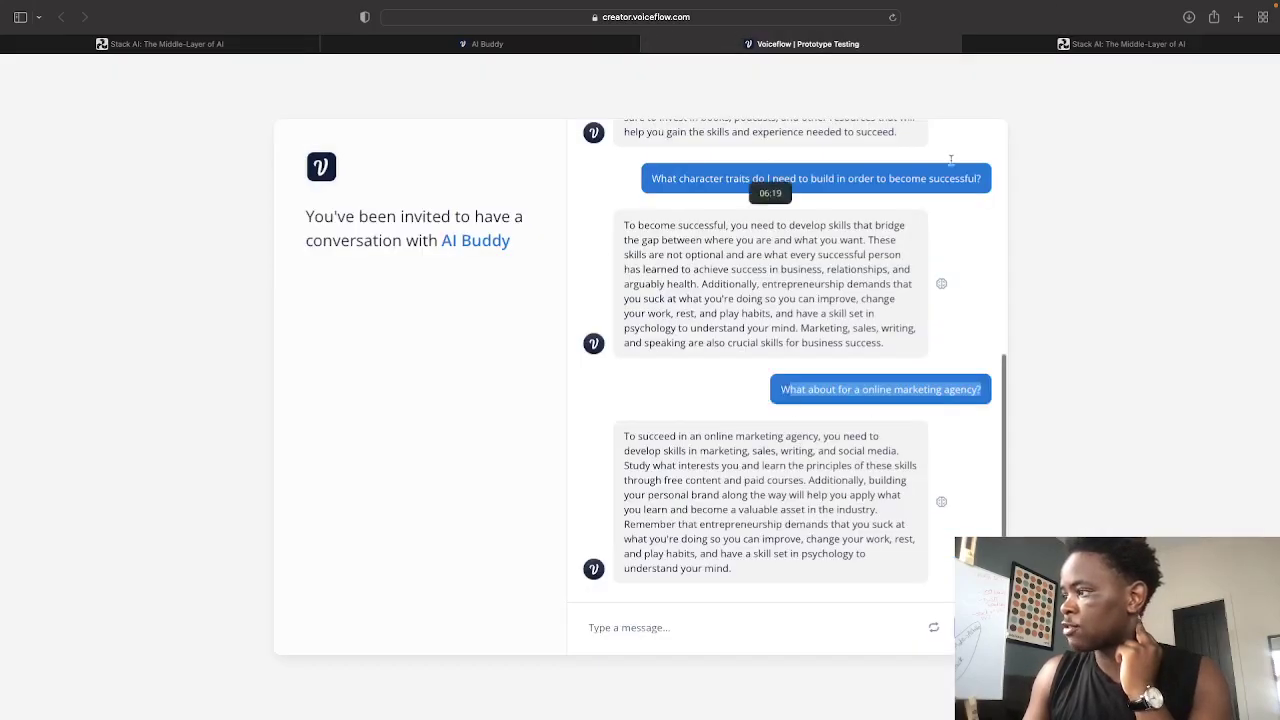
pyautogui.click(1094, 40)
pyautogui.scroll(6, 280, 365)
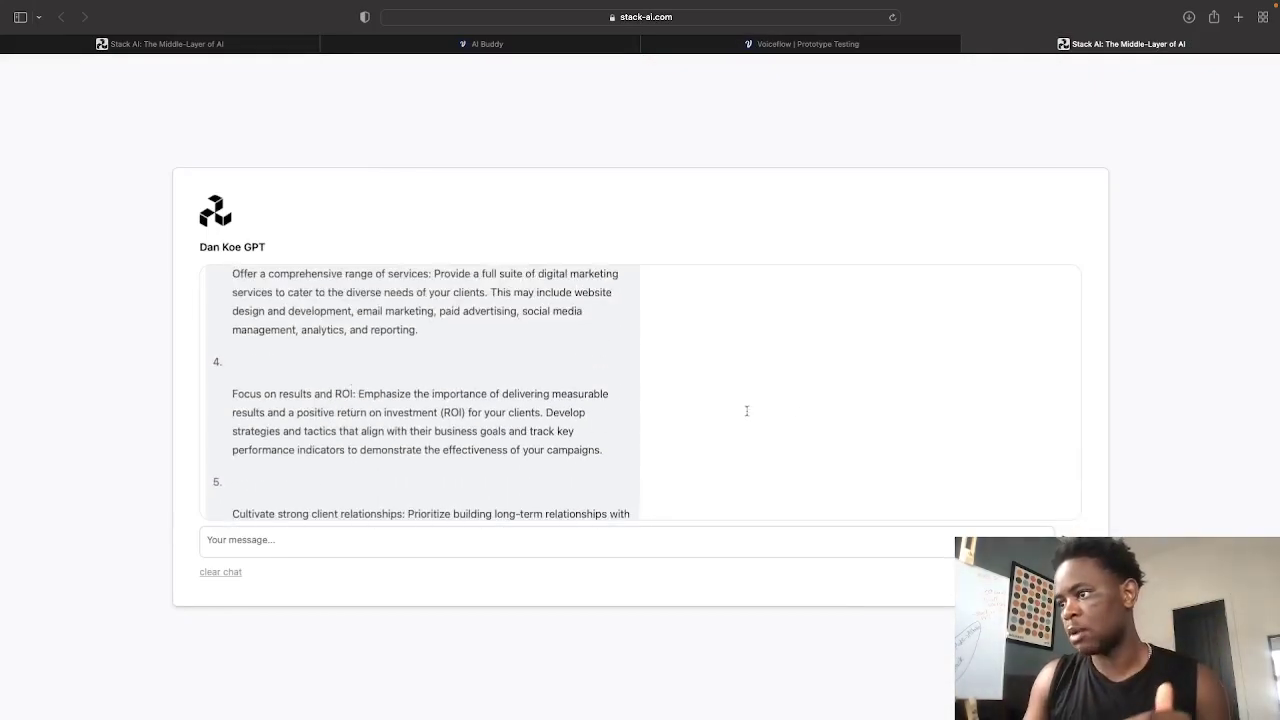
pyautogui.scroll(-6, 420, 432)
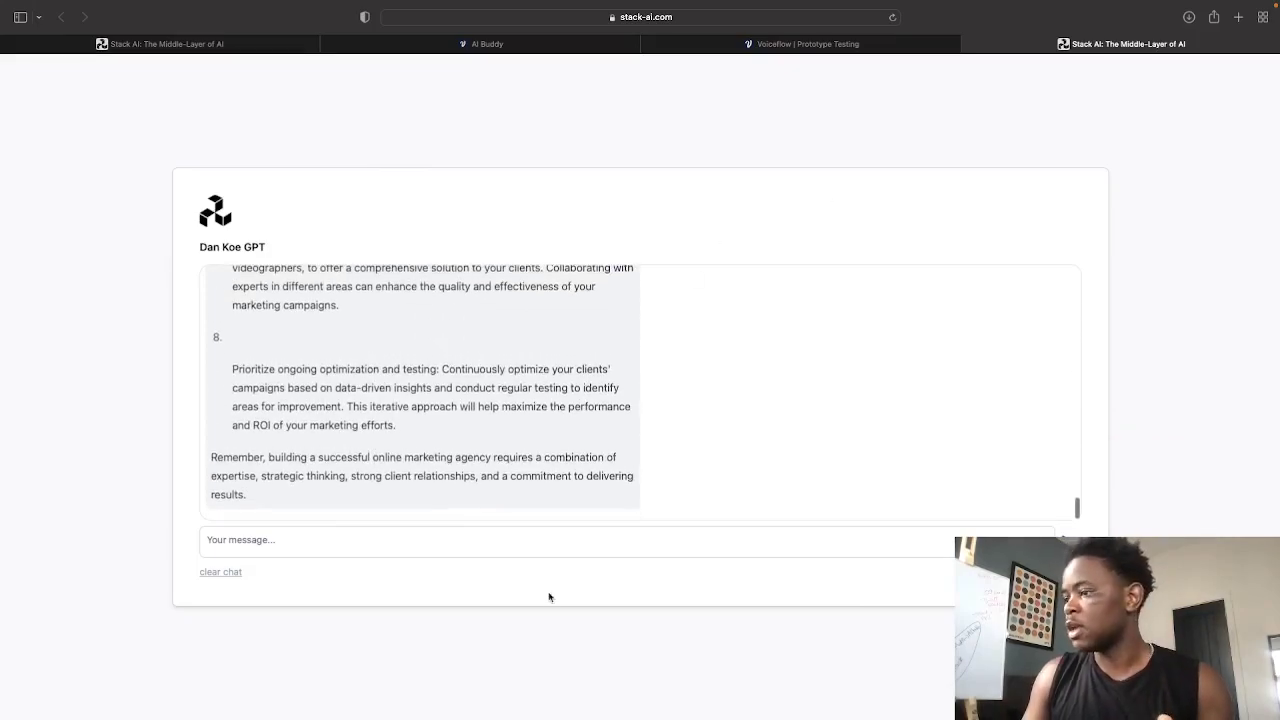
pyautogui.click(555, 546)
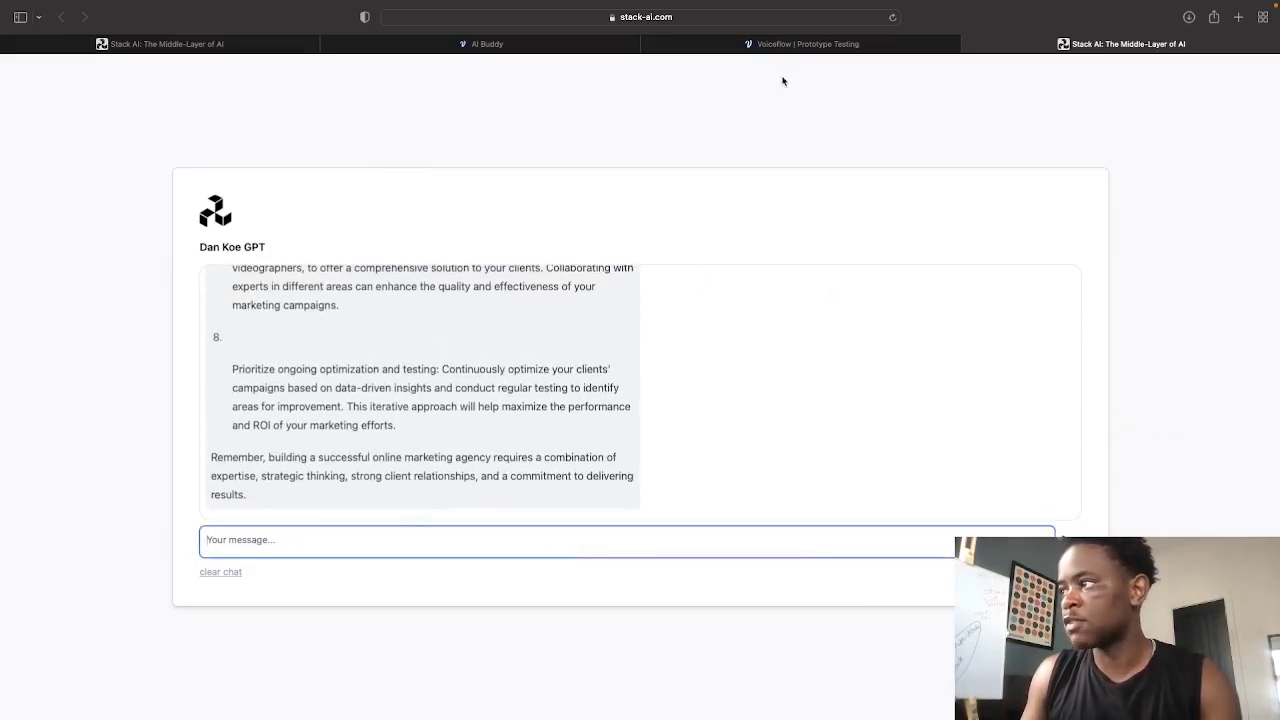
pyautogui.scroll(5, 757, 286)
pyautogui.click(808, 44)
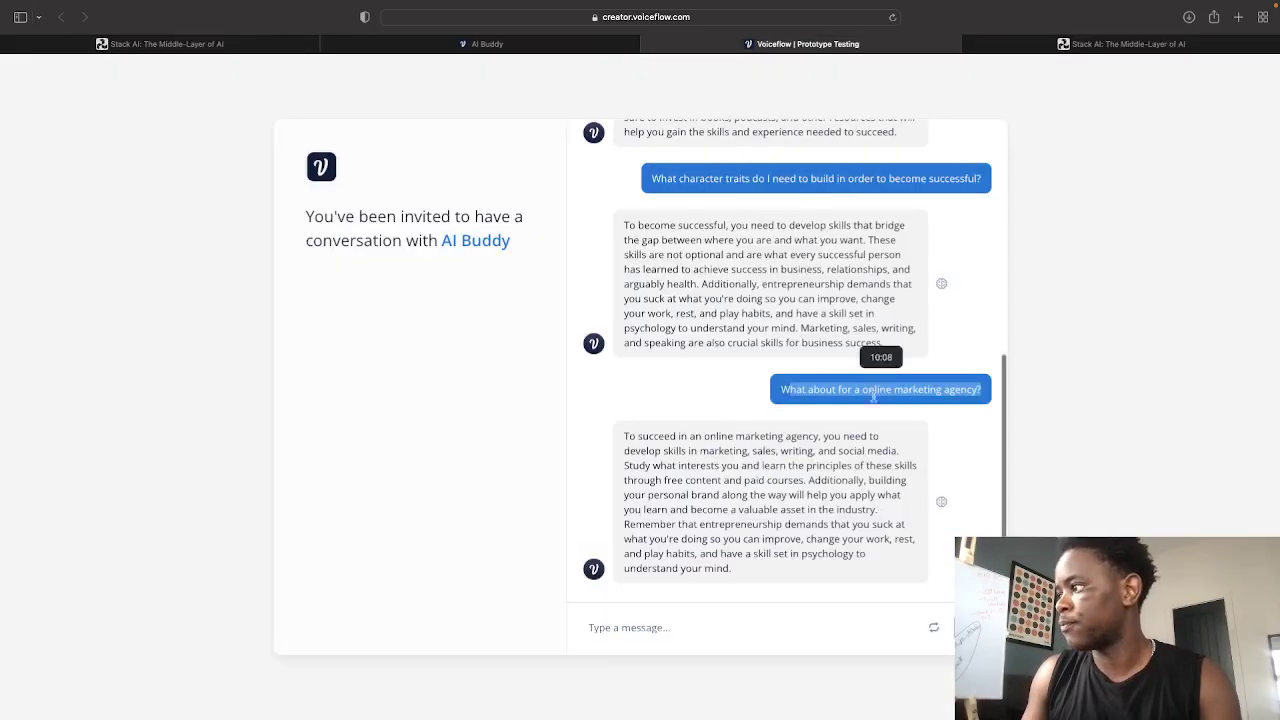
pyautogui.scroll(-1, 808, 447)
pyautogui.scroll(1, 807, 447)
pyautogui.click(700, 628)
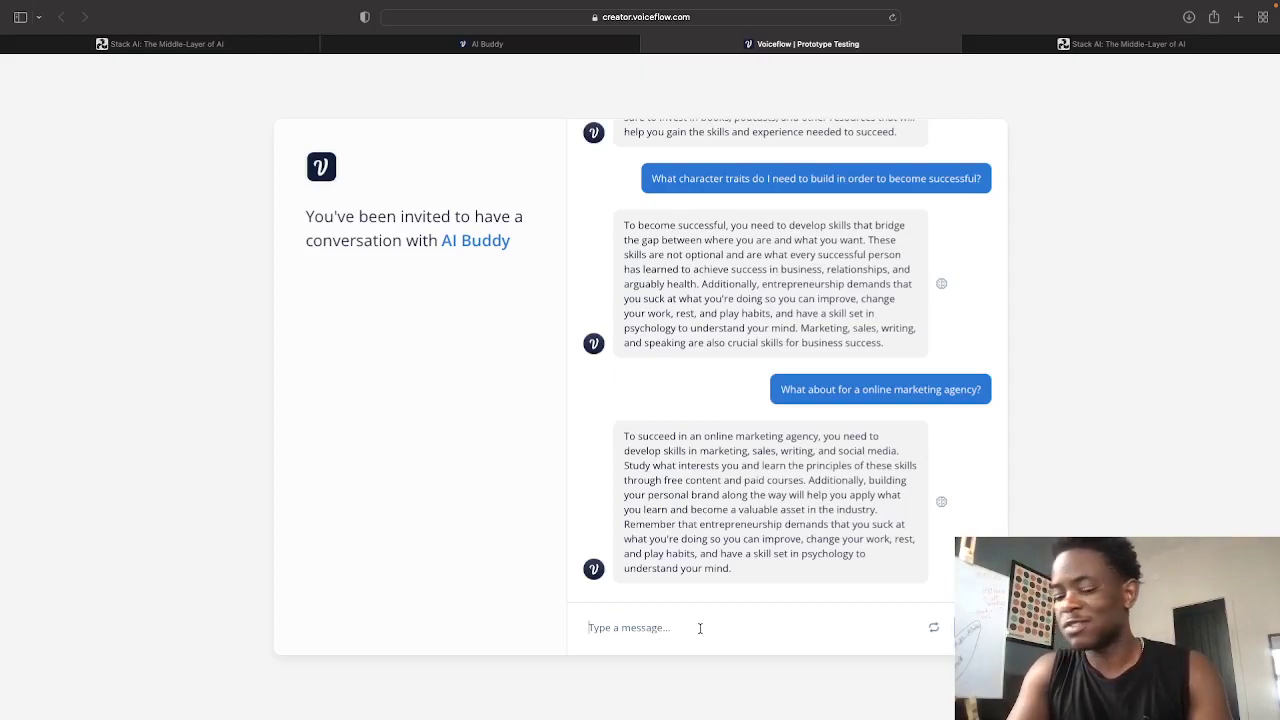
# Step: Ask AI Buddy 'What kind of business did you just give me advice on?'
pyautogui.write('W')
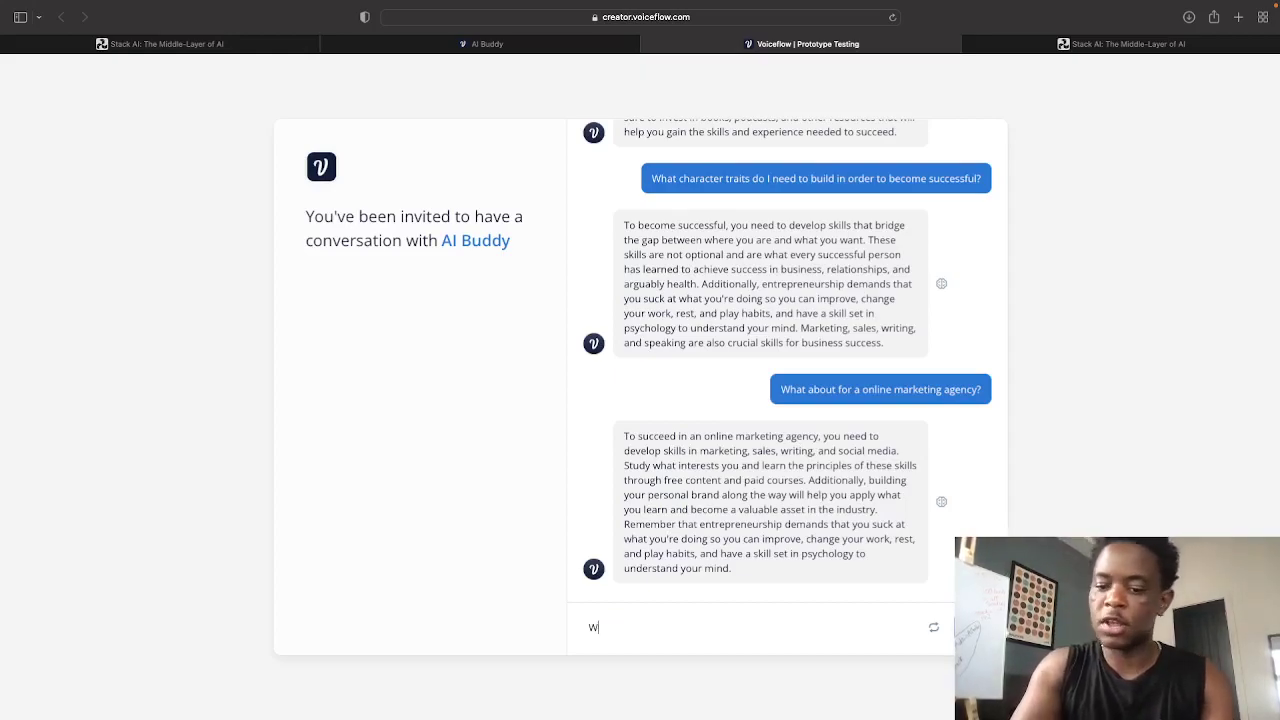
pyautogui.write('hat kind of ')
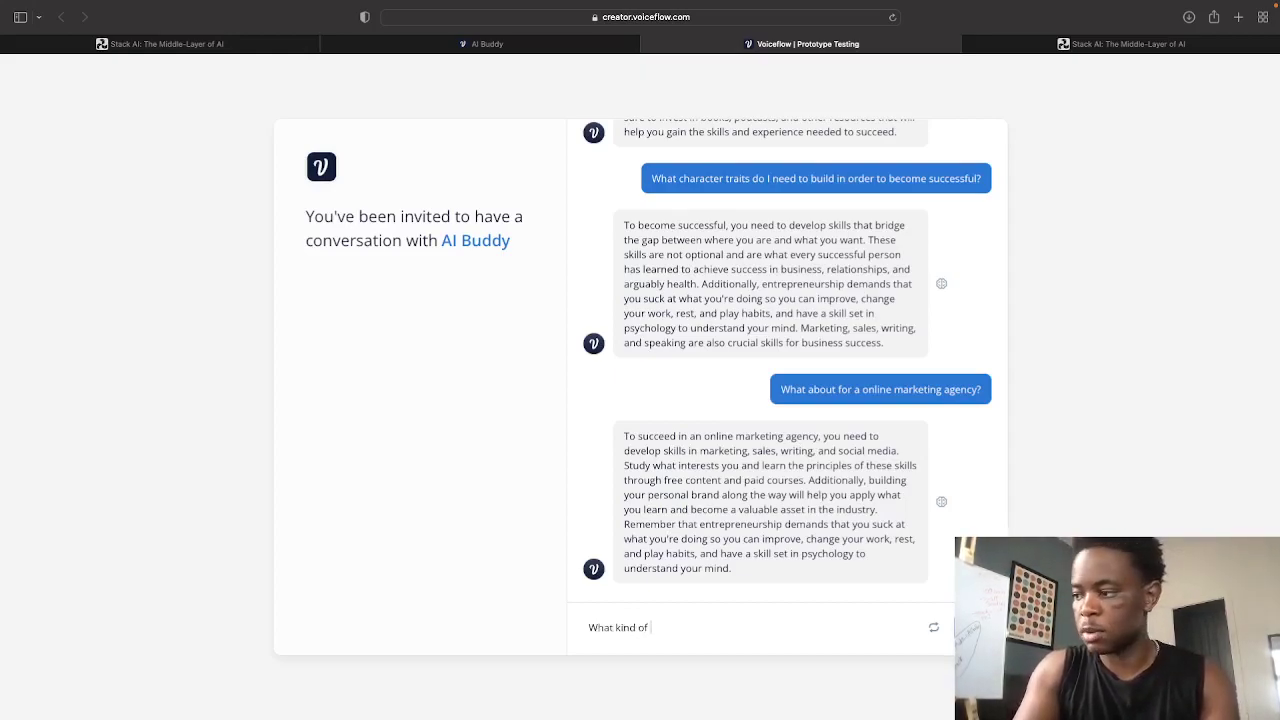
pyautogui.write('business are')
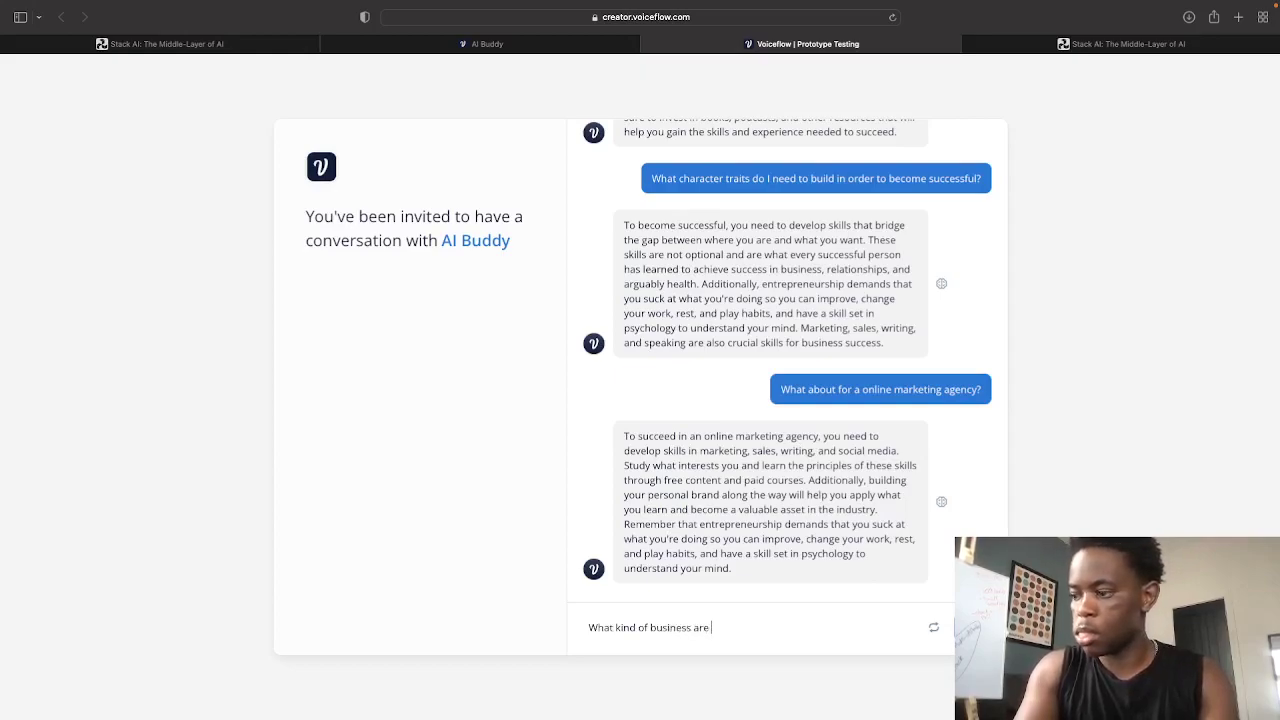
pyautogui.write(' we')
pyautogui.press('BackSpace')
pyautogui.press('BackSpace')
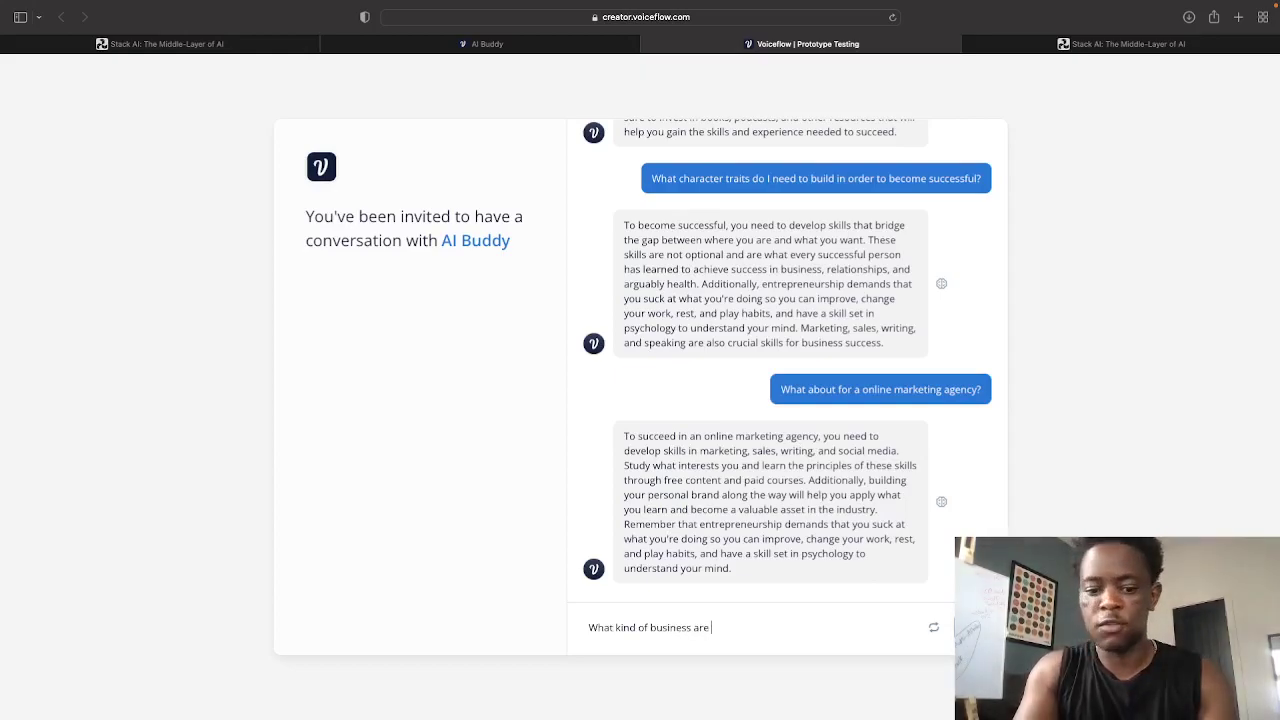
pyautogui.write('you giving')
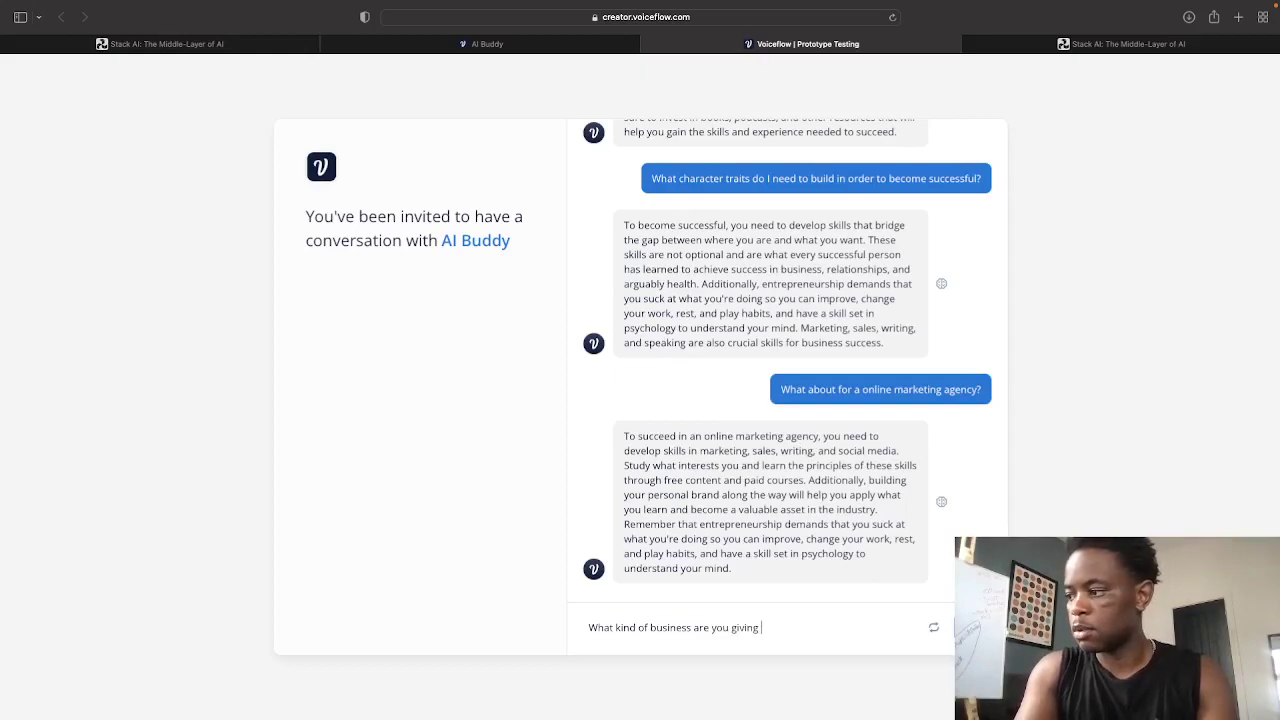
pyautogui.press('BackSpace')
pyautogui.press('BackSpace')
pyautogui.press('BackSpace')
pyautogui.press('BackSpace')
pyautogui.press('BackSpace')
pyautogui.press('BackSpace')
pyautogui.press('BackSpace')
pyautogui.press('BackSpace')
pyautogui.press('BackSpace')
pyautogui.press('BackSpace')
pyautogui.press('BackSpace')
pyautogui.press('BackSpace')
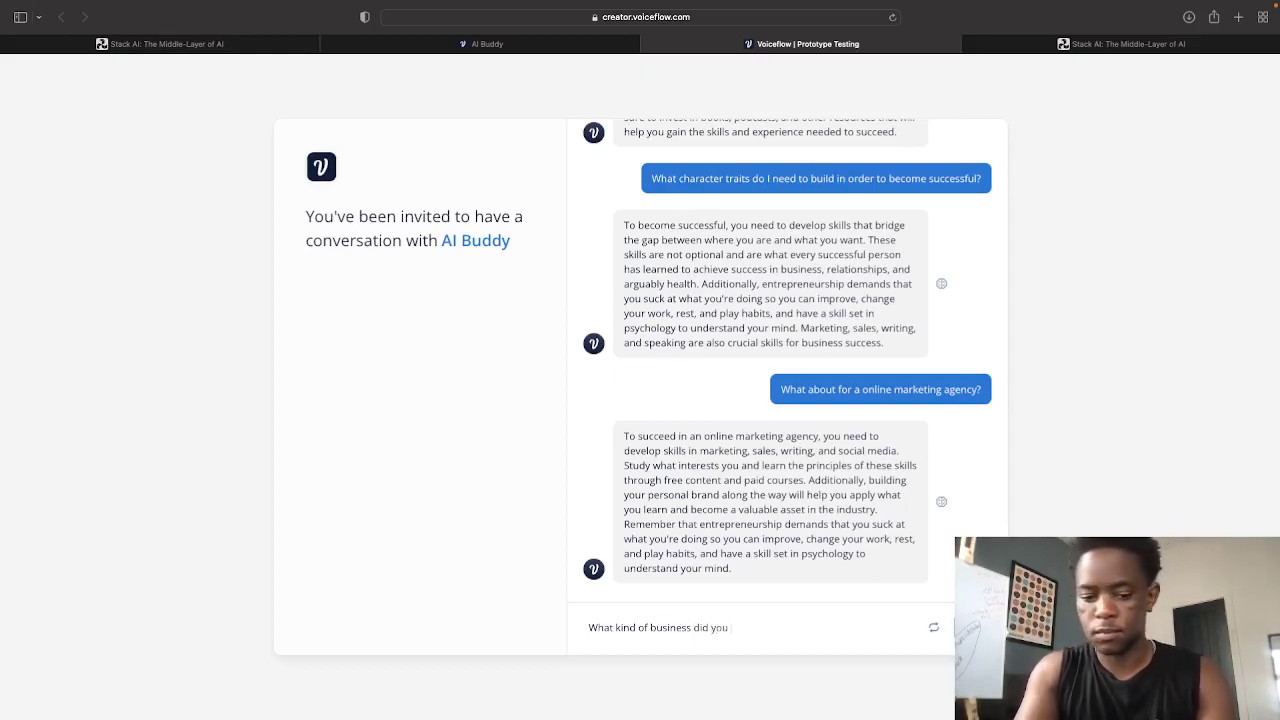
pyautogui.write('just give me')
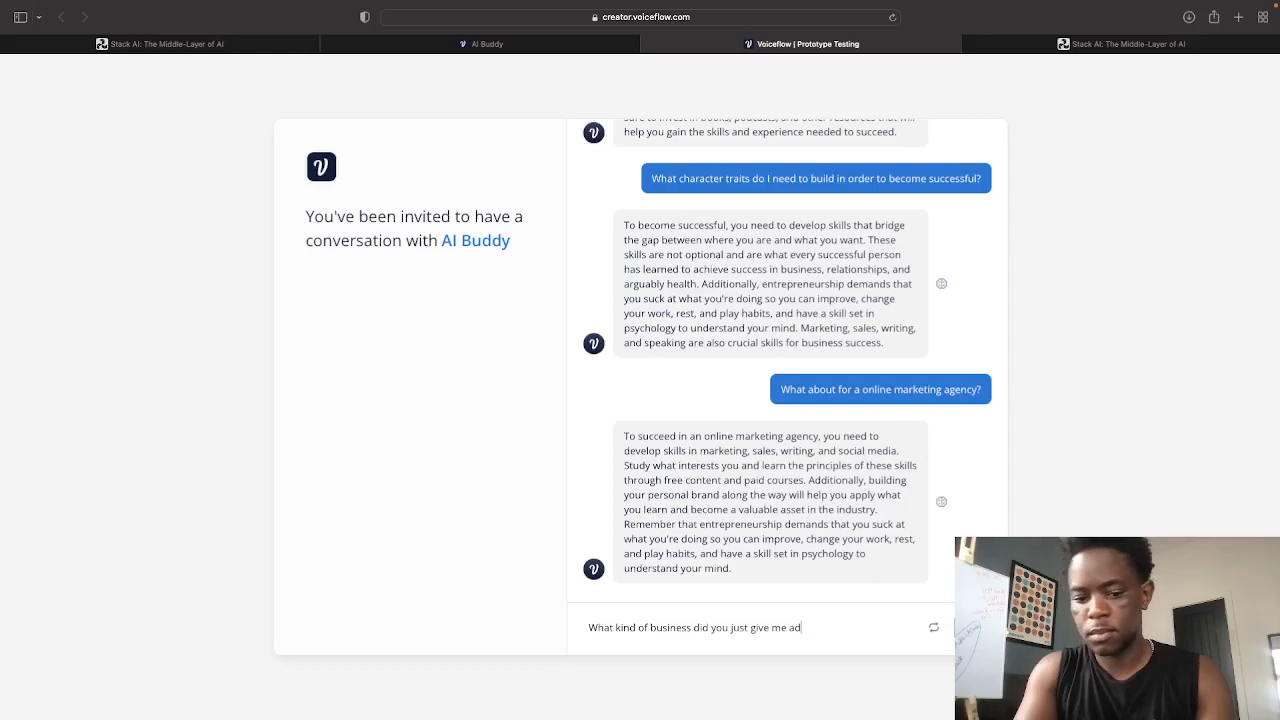
pyautogui.write('advice on?')
pyautogui.press('Return')
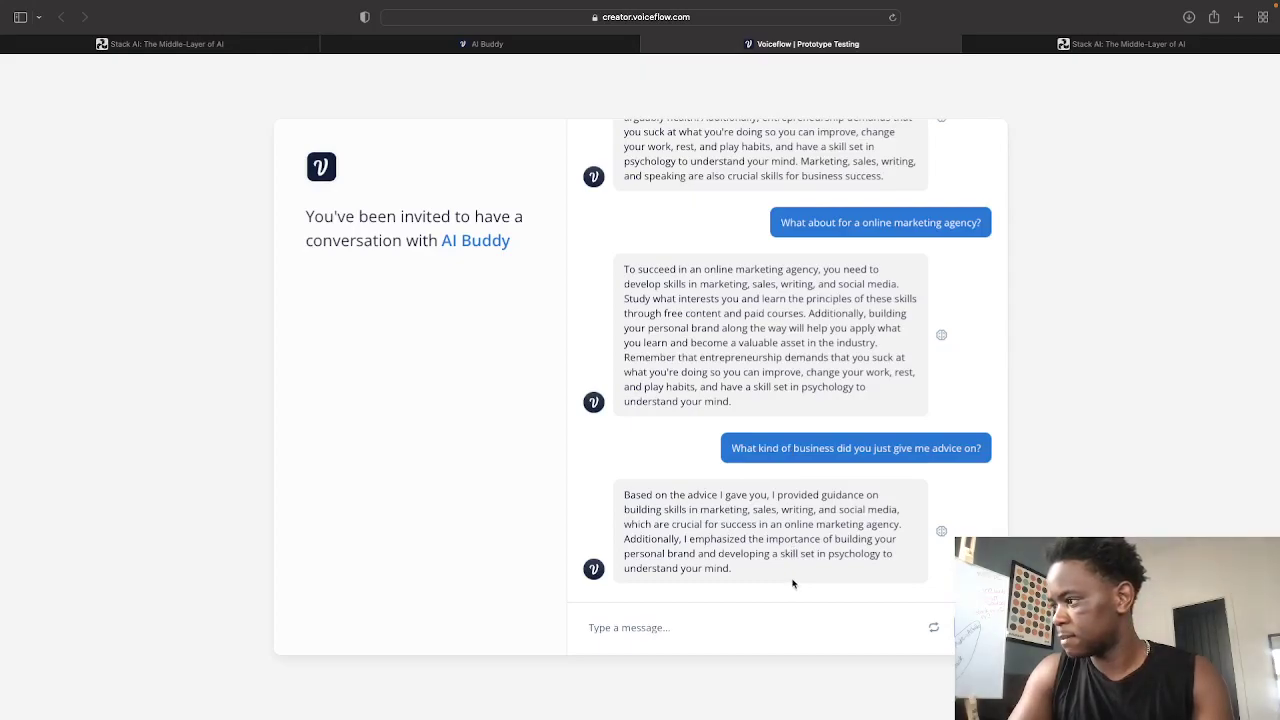
# Step: Check the reply recalls the online marketing agency, then select the question for copying
pyautogui.moveTo(716, 524); pyautogui.dragTo(907, 523)
pyautogui.click(816, 464)
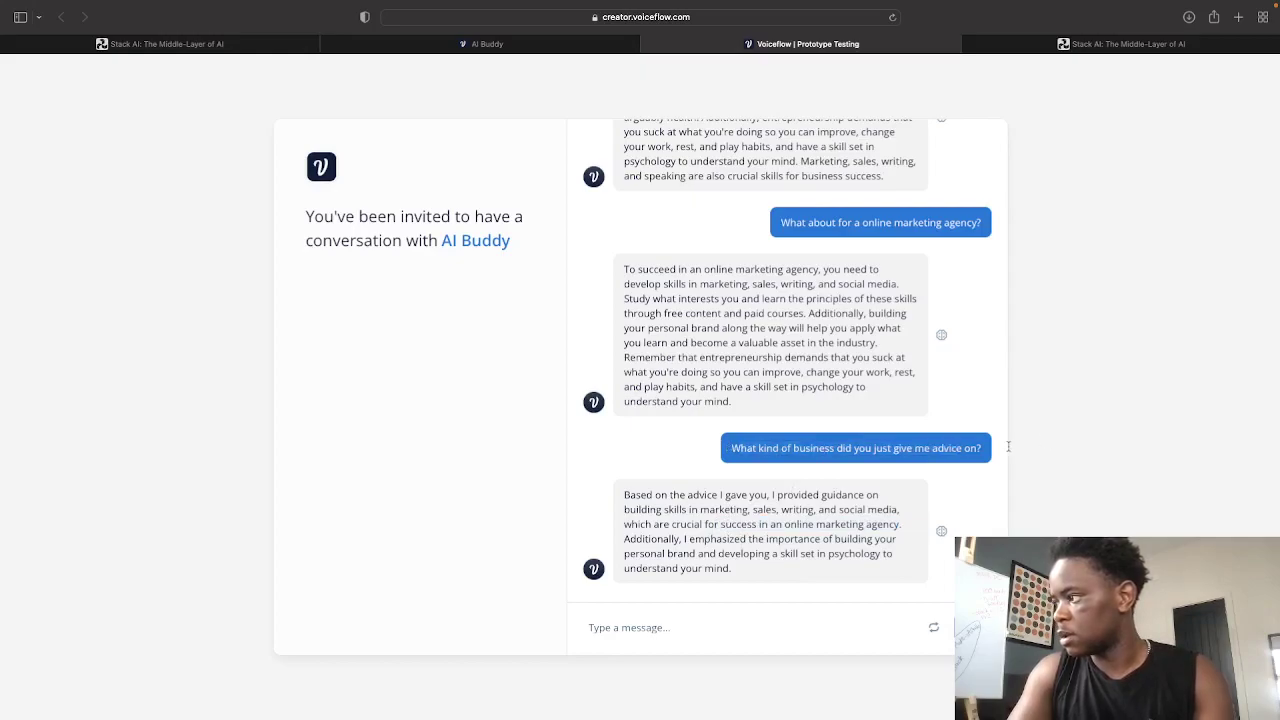
pyautogui.moveTo(1001, 448); pyautogui.dragTo(728, 448)
pyautogui.press('super+c')
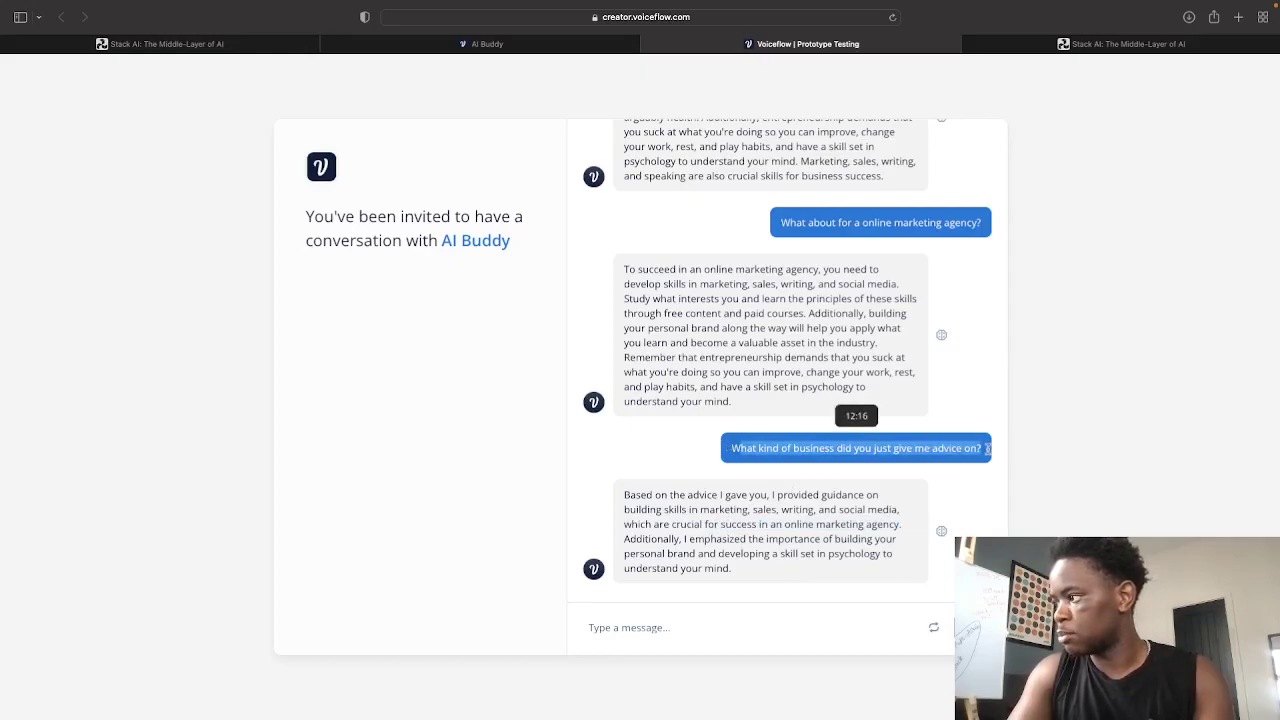
# Step: Paste and send the 'What kind of business did you just give me advice on?' question to Dan Koe GPT
pyautogui.click(1079, 44)
pyautogui.click(651, 534)
pyautogui.press('super+v')
pyautogui.press('Return')
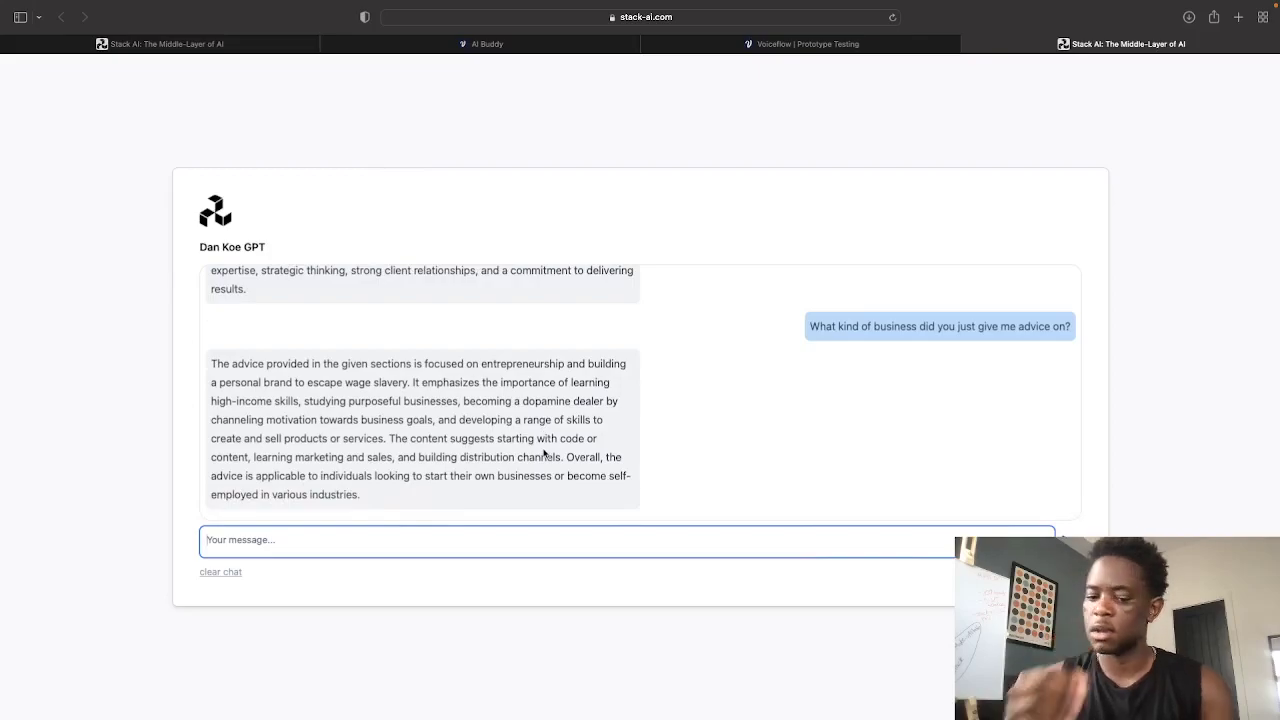
# Step: Ask Dan Koe GPT 'What business did I ask you to help me with just now?'
pyautogui.write('Bu')
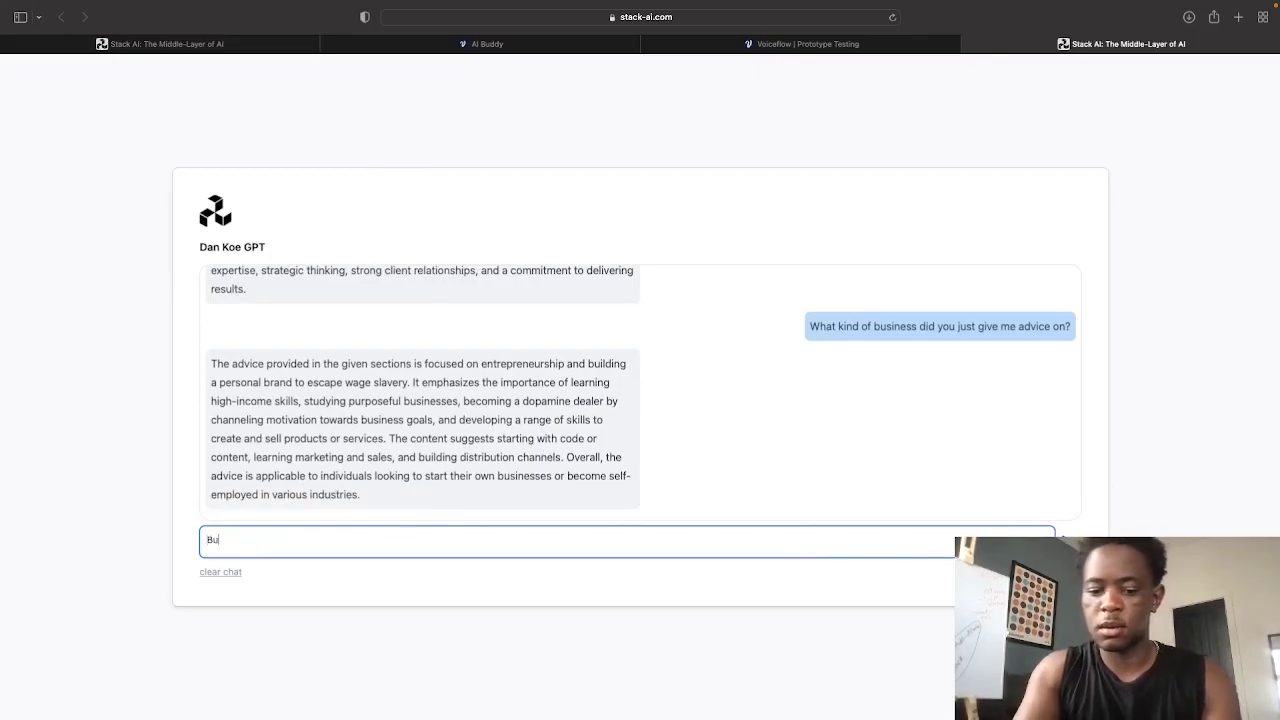
pyautogui.write('t hat')
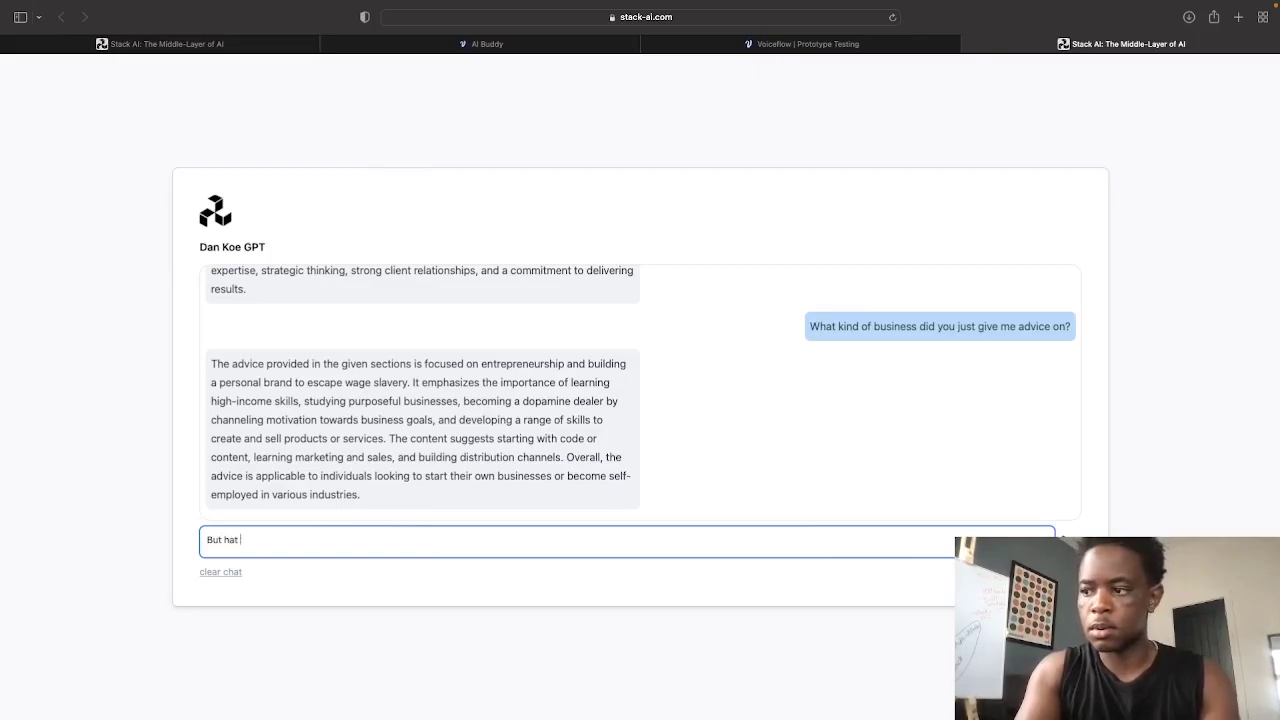
pyautogui.press('BackSpace')
pyautogui.write('What business')
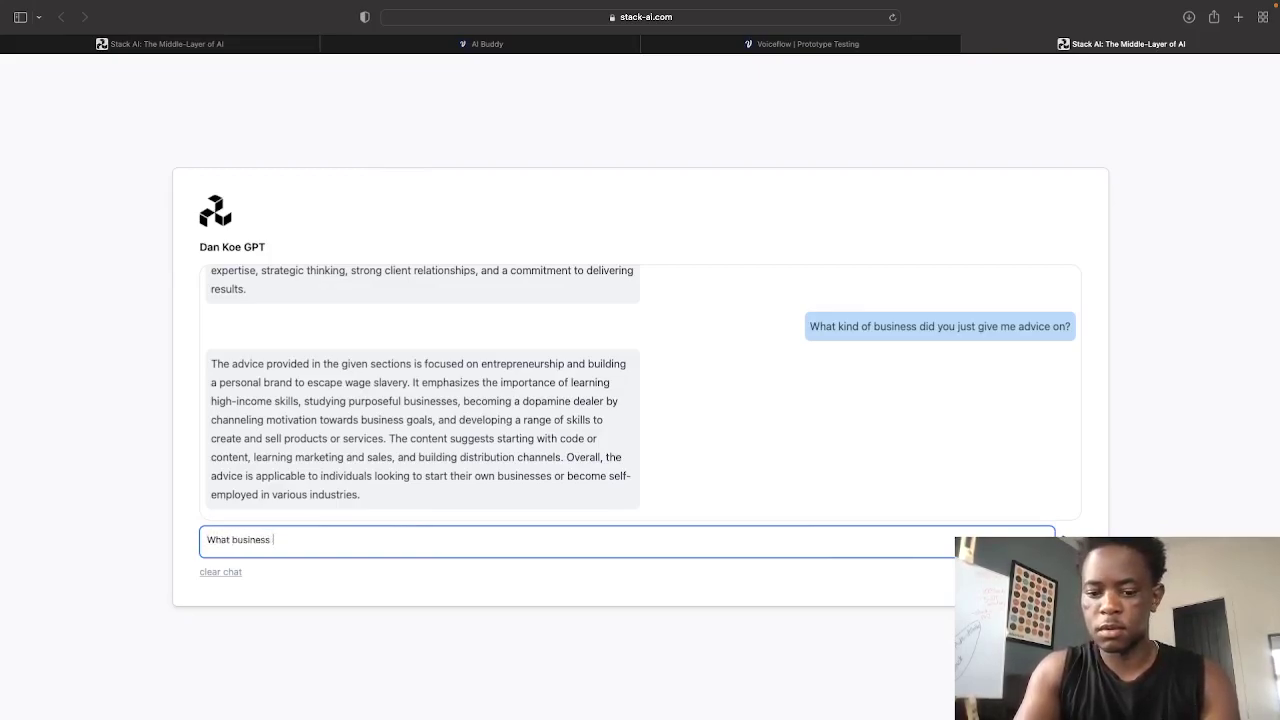
pyautogui.write(' did I ask you to th')
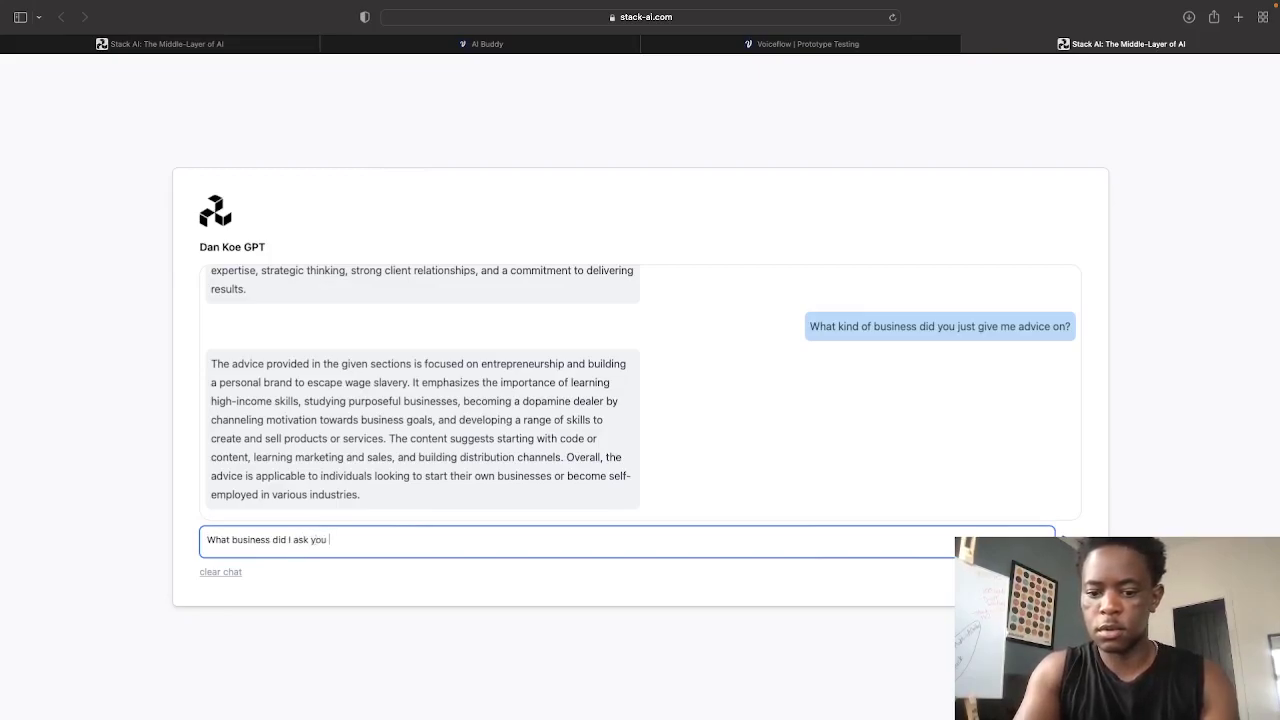
pyautogui.press('BackSpace')
pyautogui.press('BackSpace')
pyautogui.press('BackSpace')
pyautogui.write('elp')
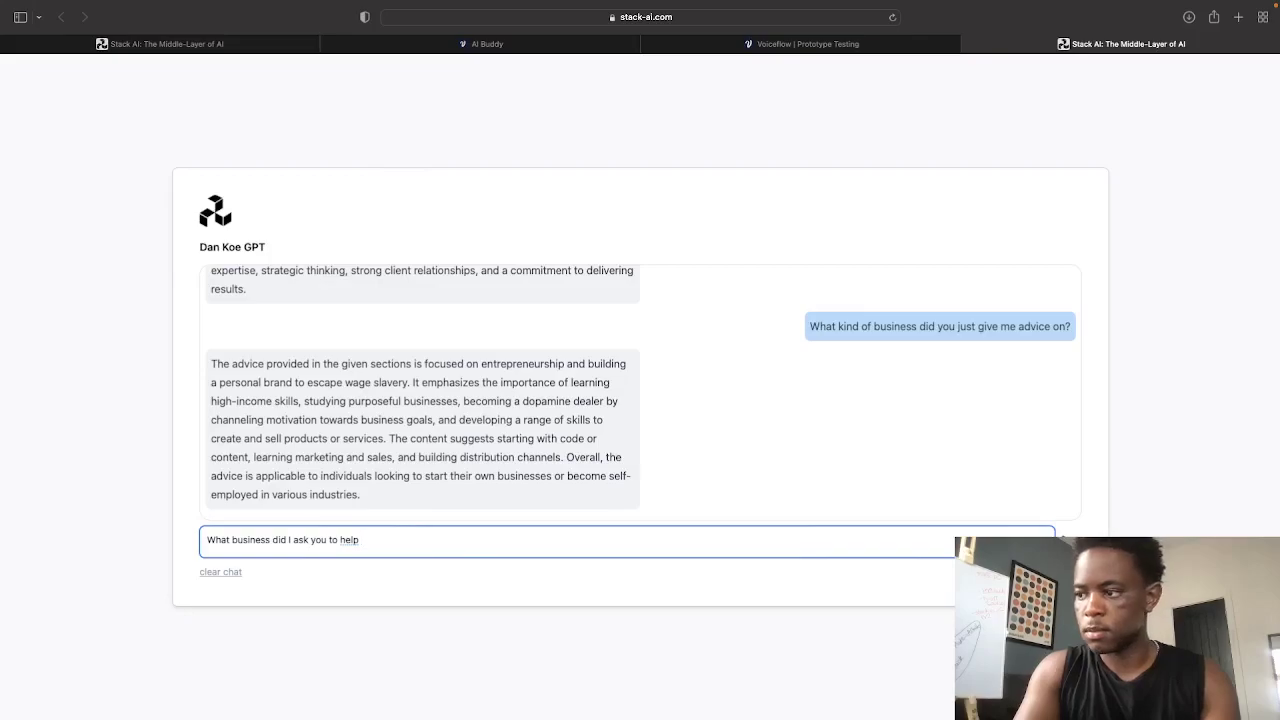
pyautogui.write(' me wit')
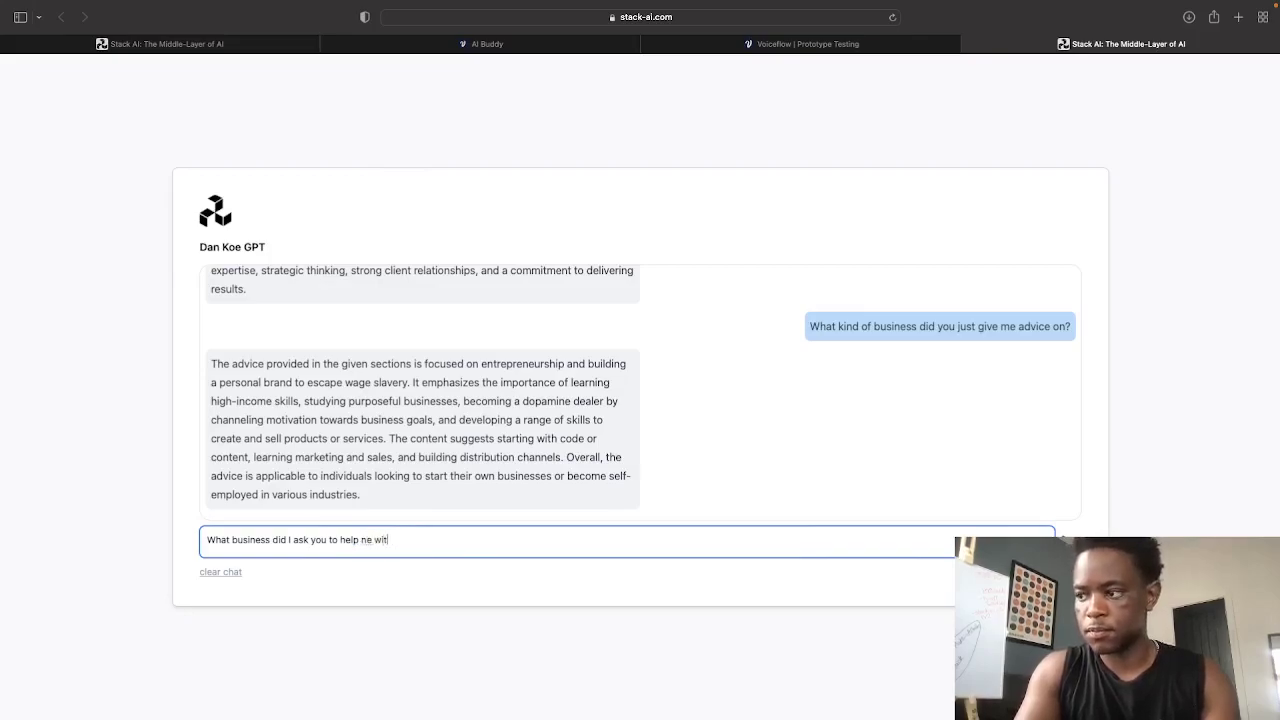
pyautogui.write(' me with just now')
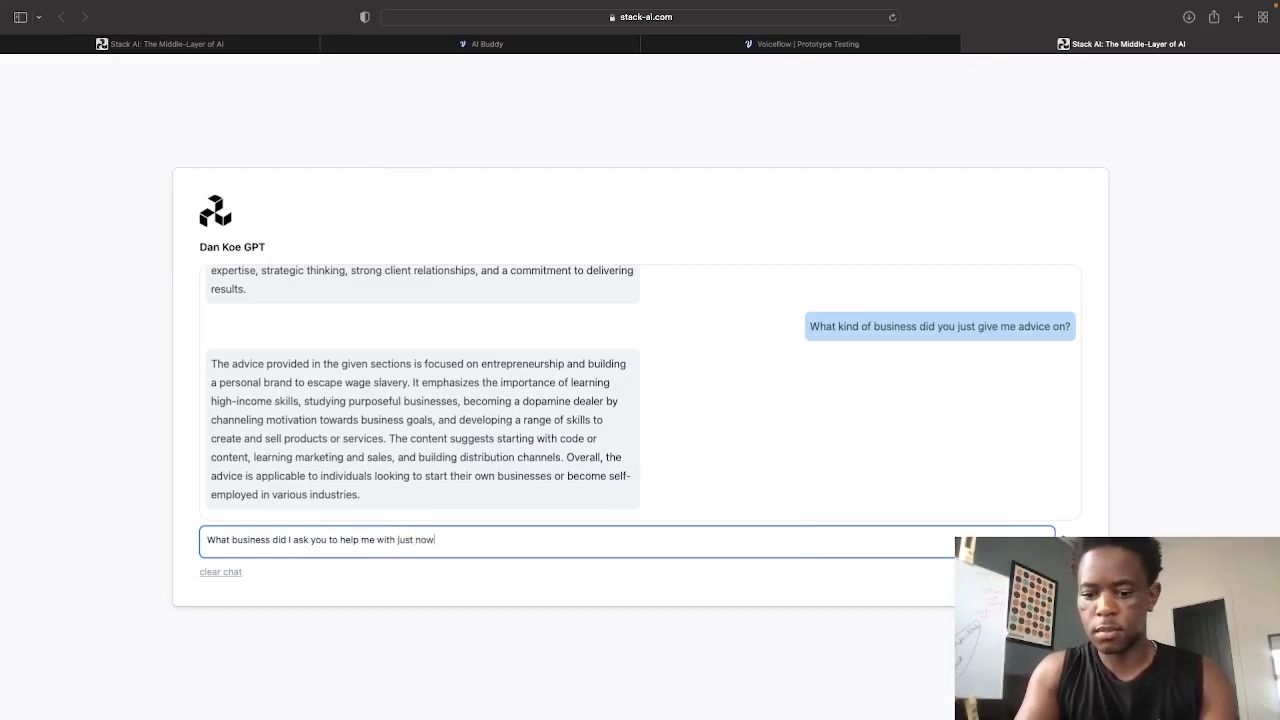
pyautogui.write('?')
pyautogui.press('Return')
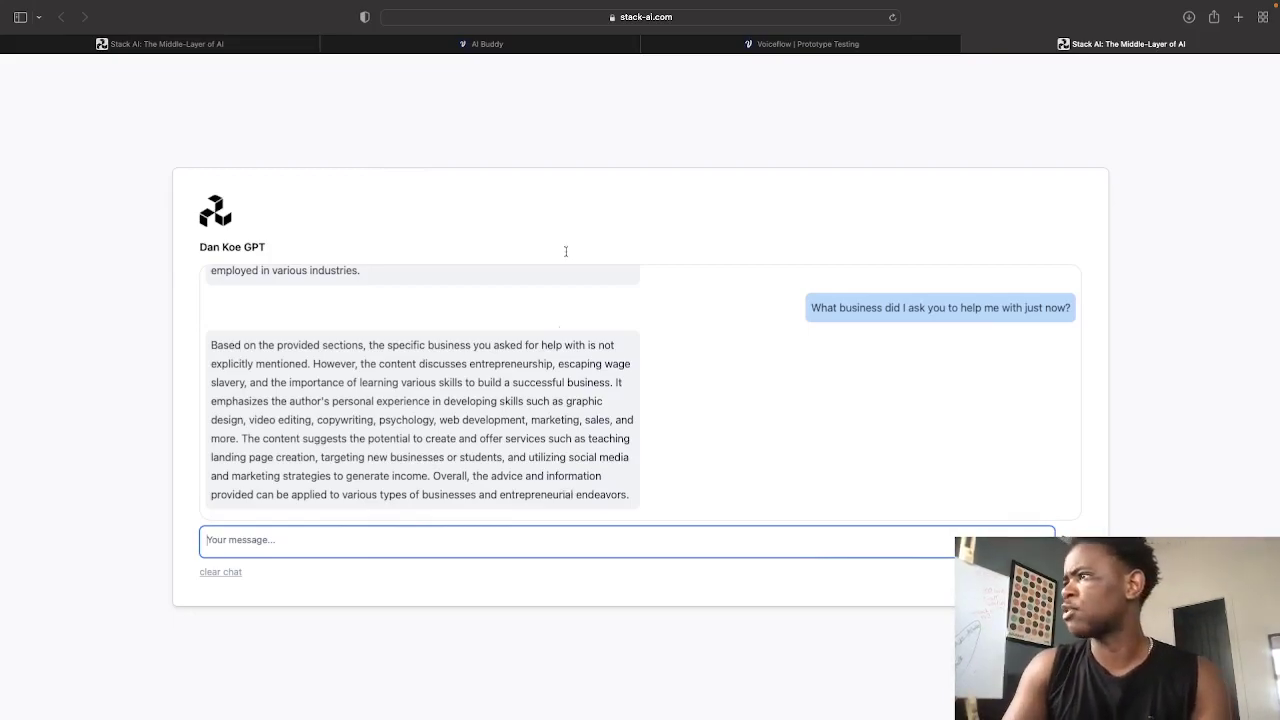
pyautogui.click(266, 49)
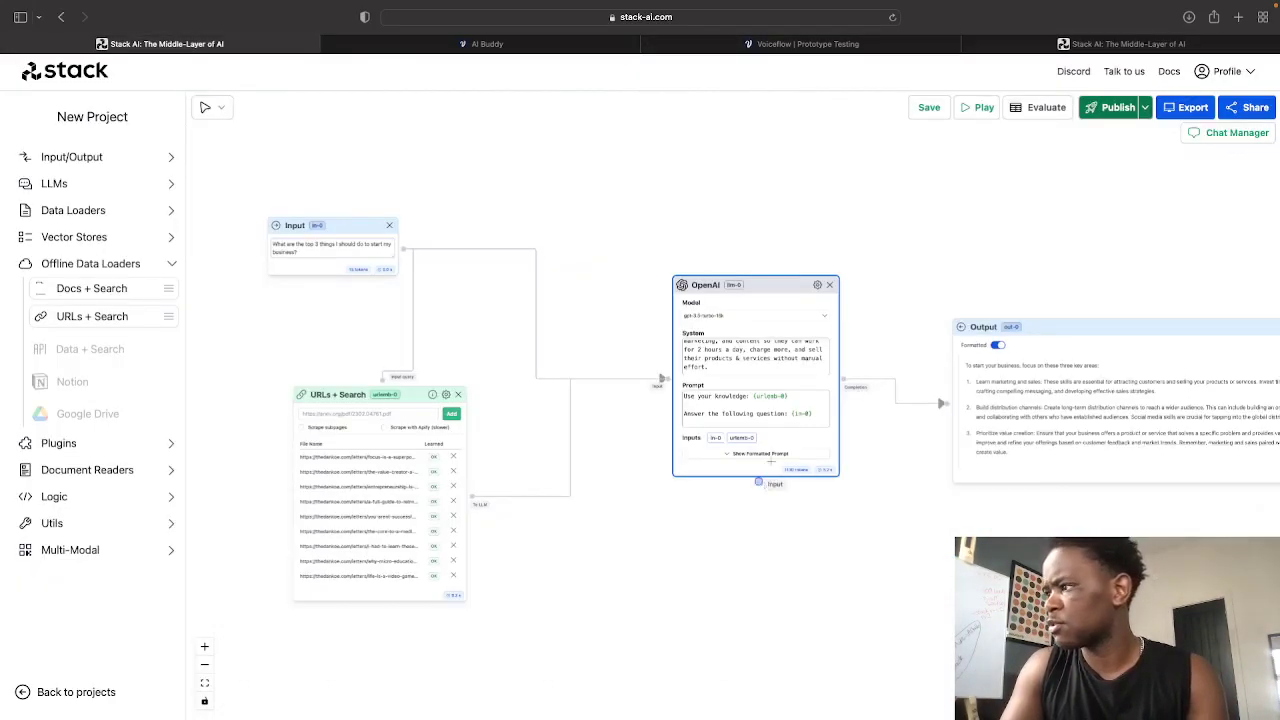
pyautogui.click(817, 287)
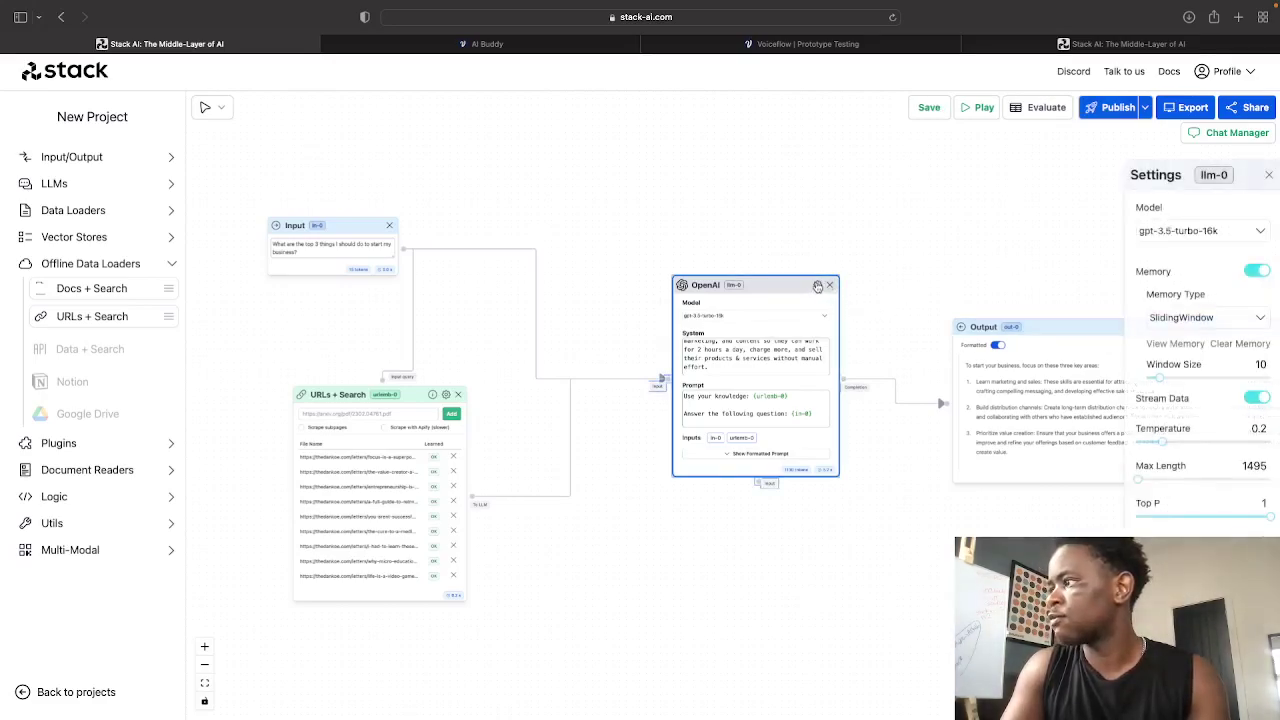
pyautogui.click(1060, 44)
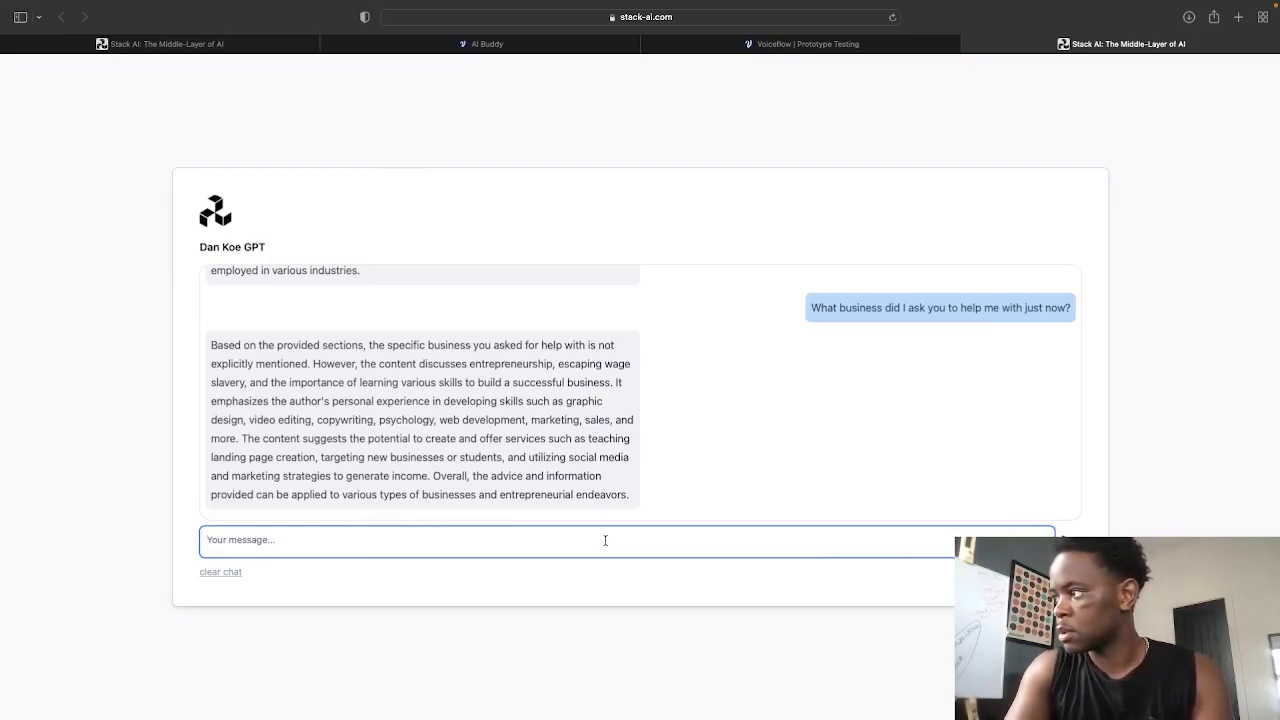
pyautogui.write('Did I ask you fo')
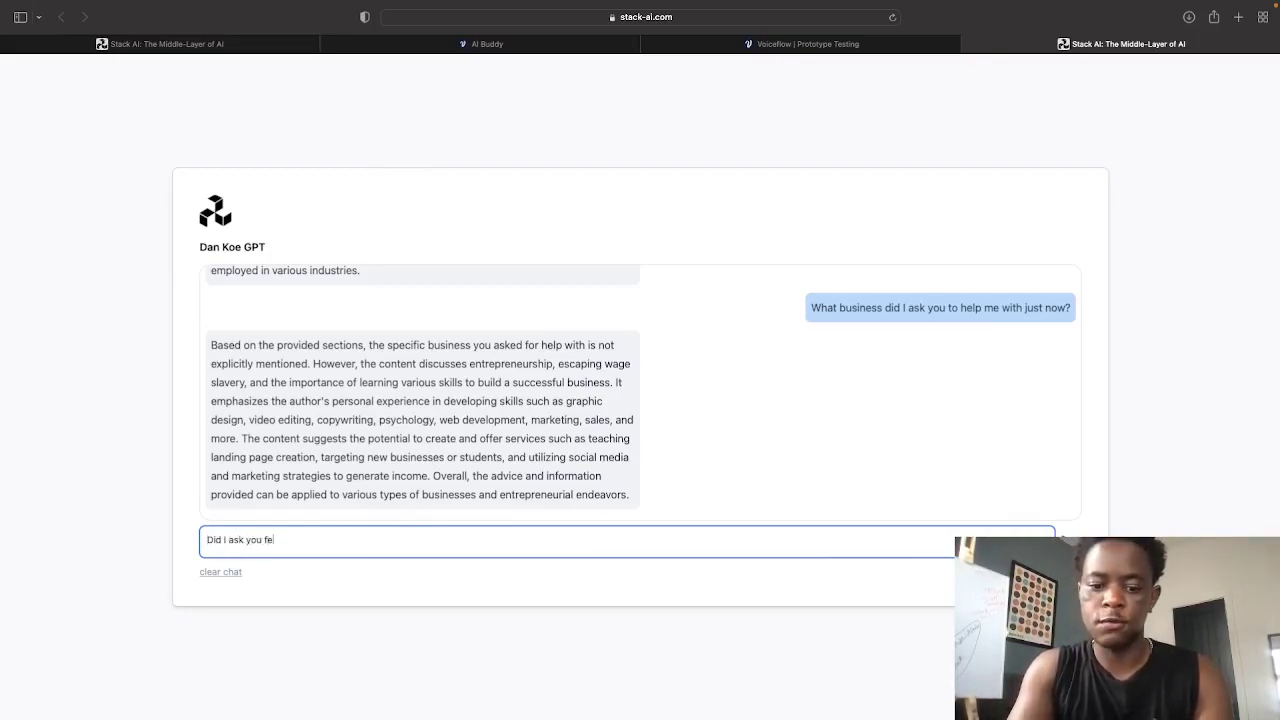
pyautogui.write('r help ')
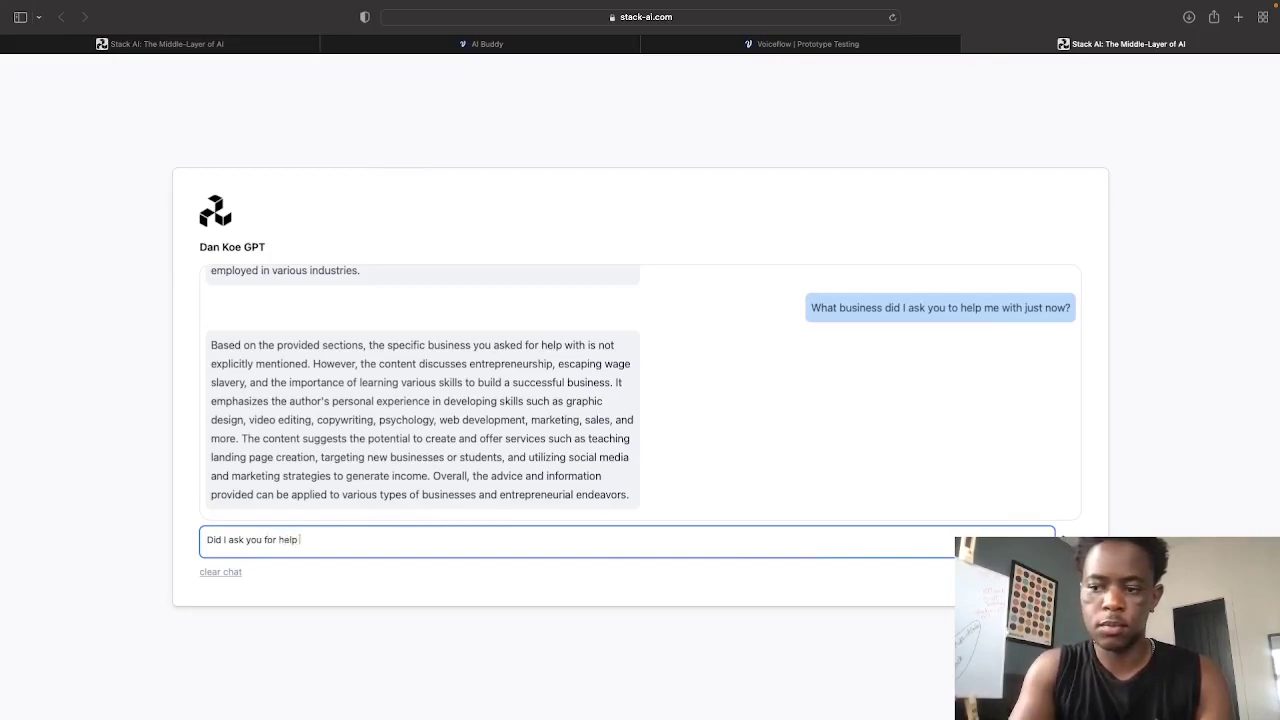
pyautogui.write('on onli')
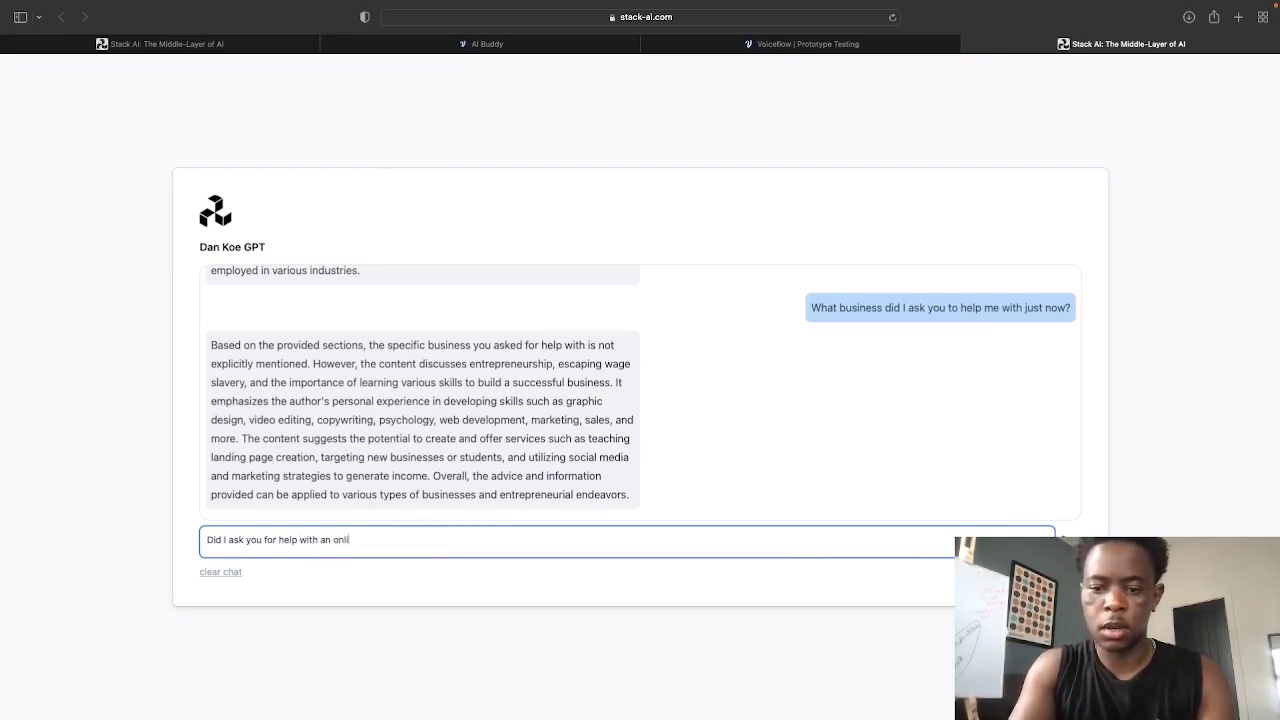
pyautogui.write('marketing ')
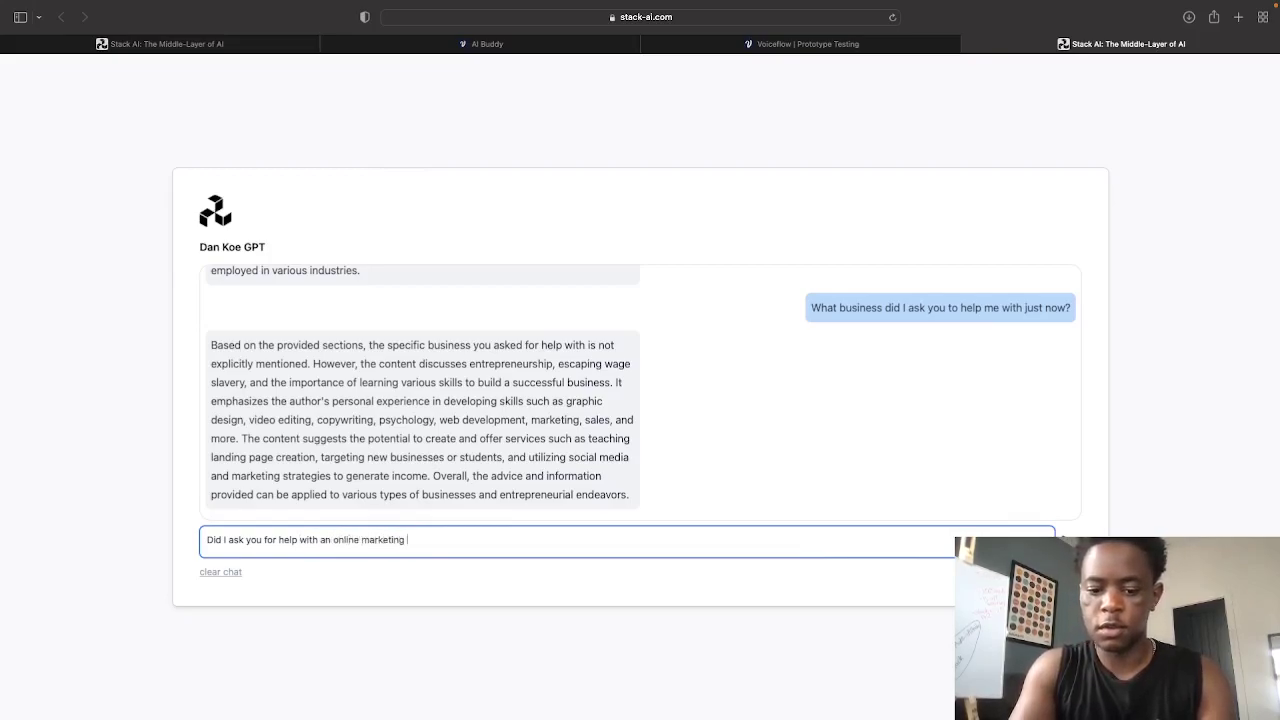
pyautogui.write('agency earlier in this conce')
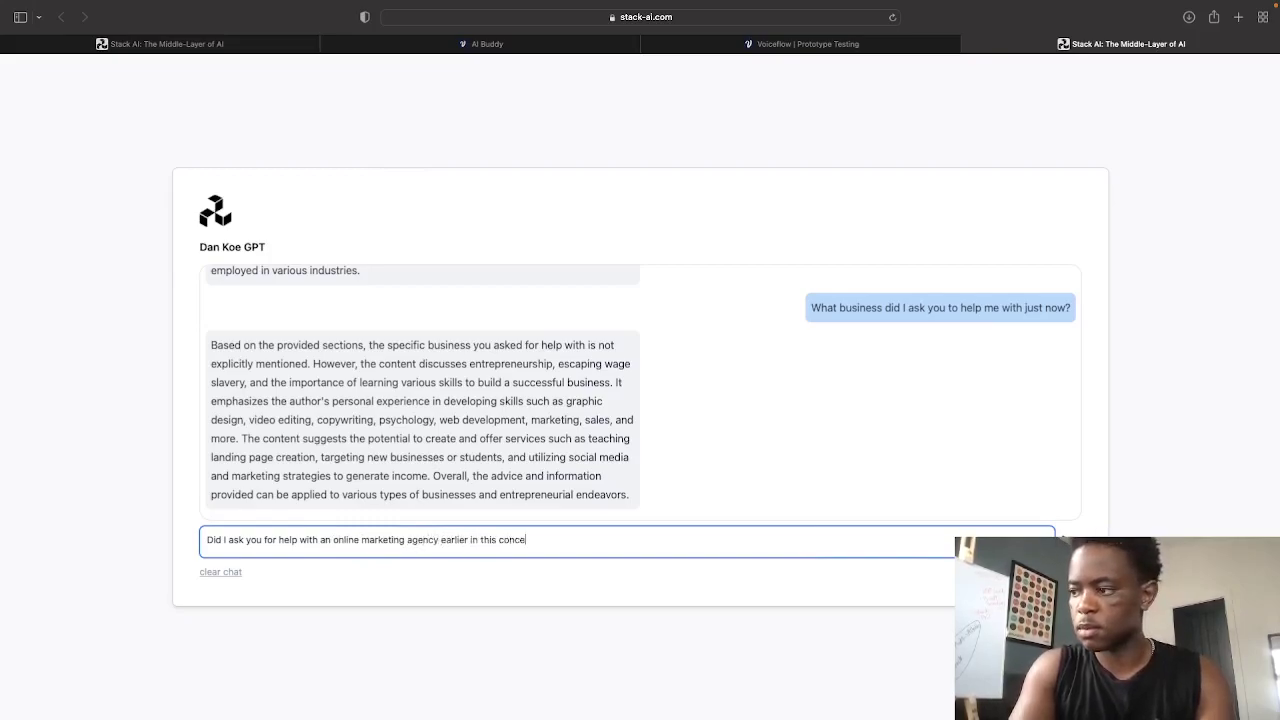
pyautogui.write('rsation?')
# Step: Send 'Did I ask you for help with an online marketing agency earlier in this conversation?' to Dan Koe GPT
pyautogui.press('Return')
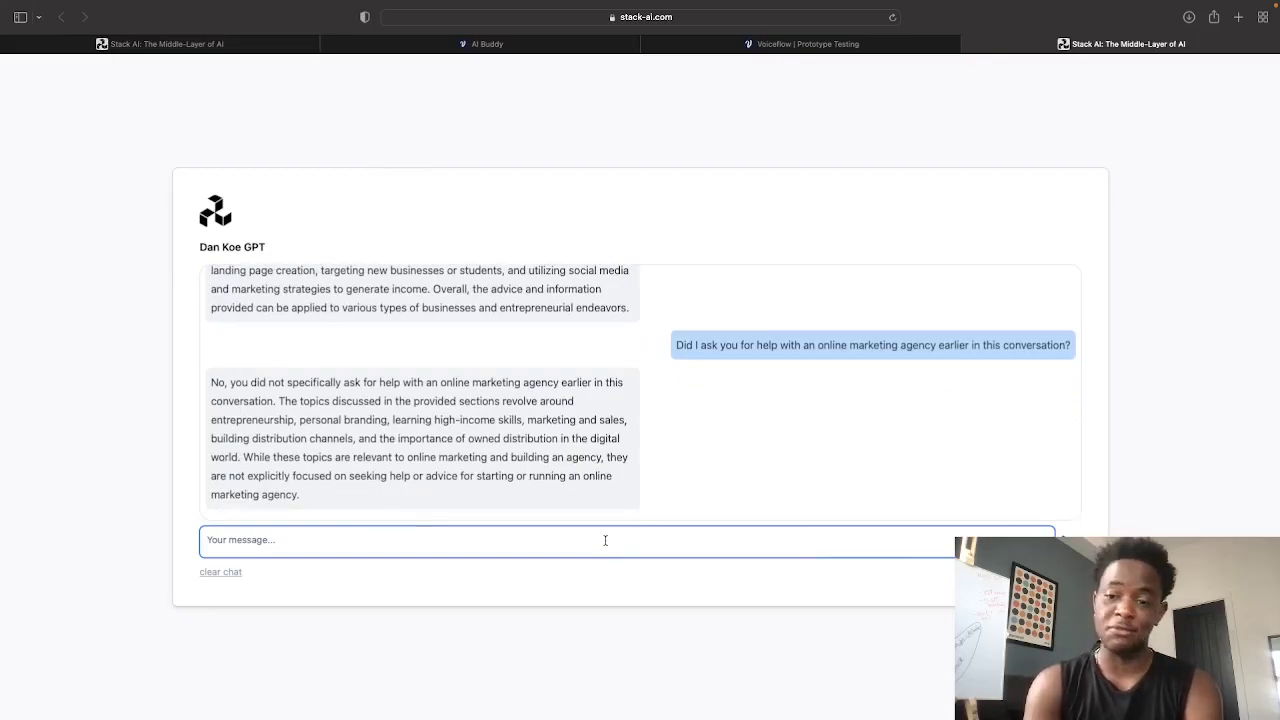
pyautogui.click(726, 360)
pyautogui.scroll(2, 666, 351)
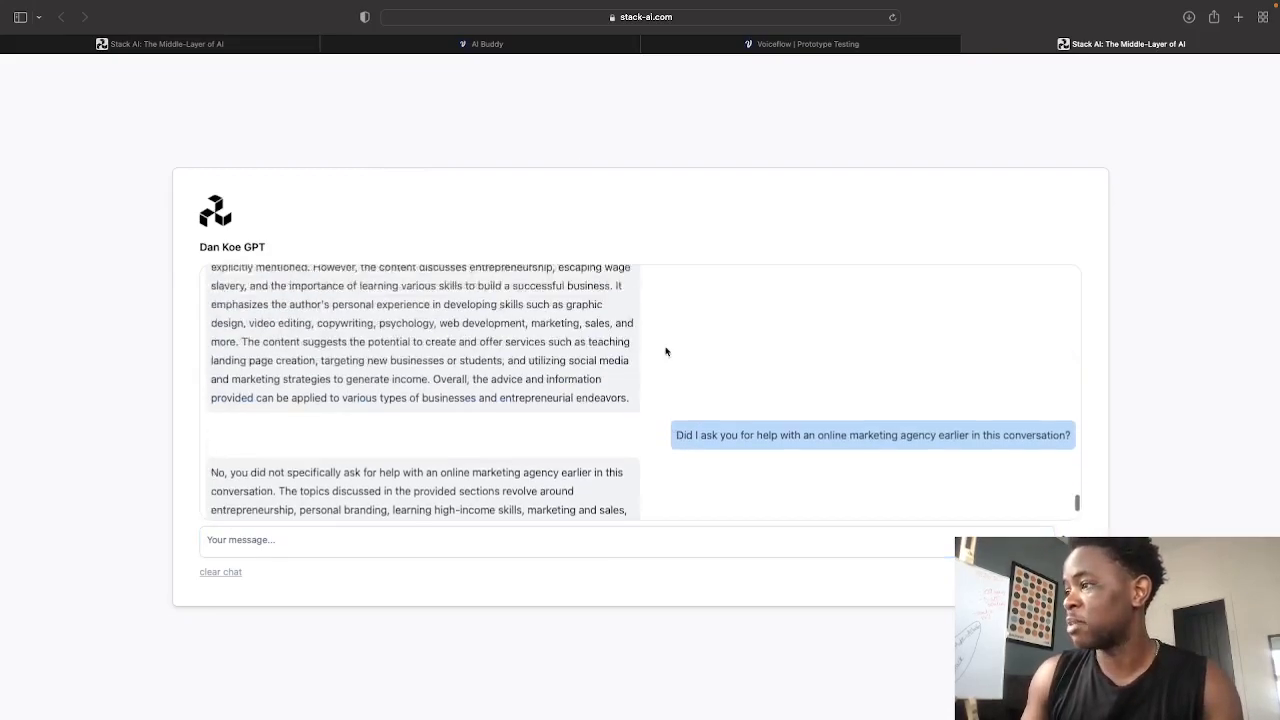
pyautogui.scroll(10, 666, 351)
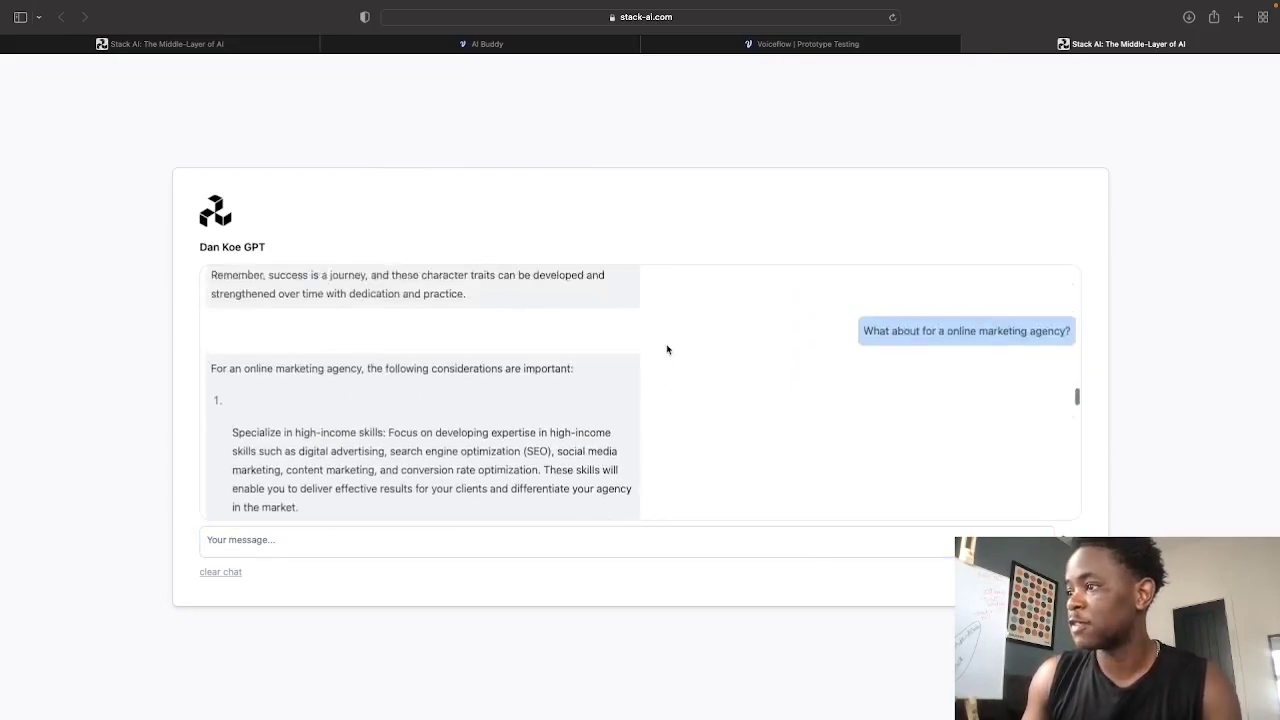
pyautogui.scroll(-15, 668, 349)
pyautogui.scroll(3, 668, 349)
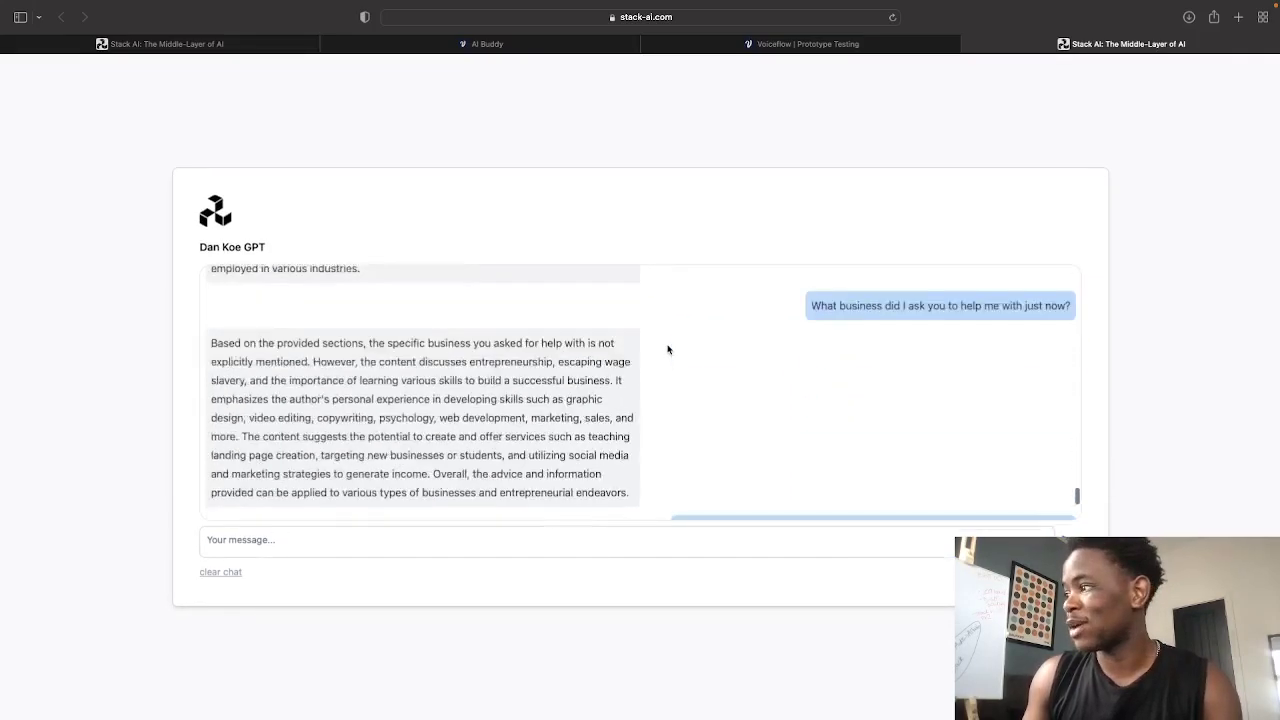
pyautogui.scroll(10, 668, 349)
pyautogui.scroll(-8, 668, 349)
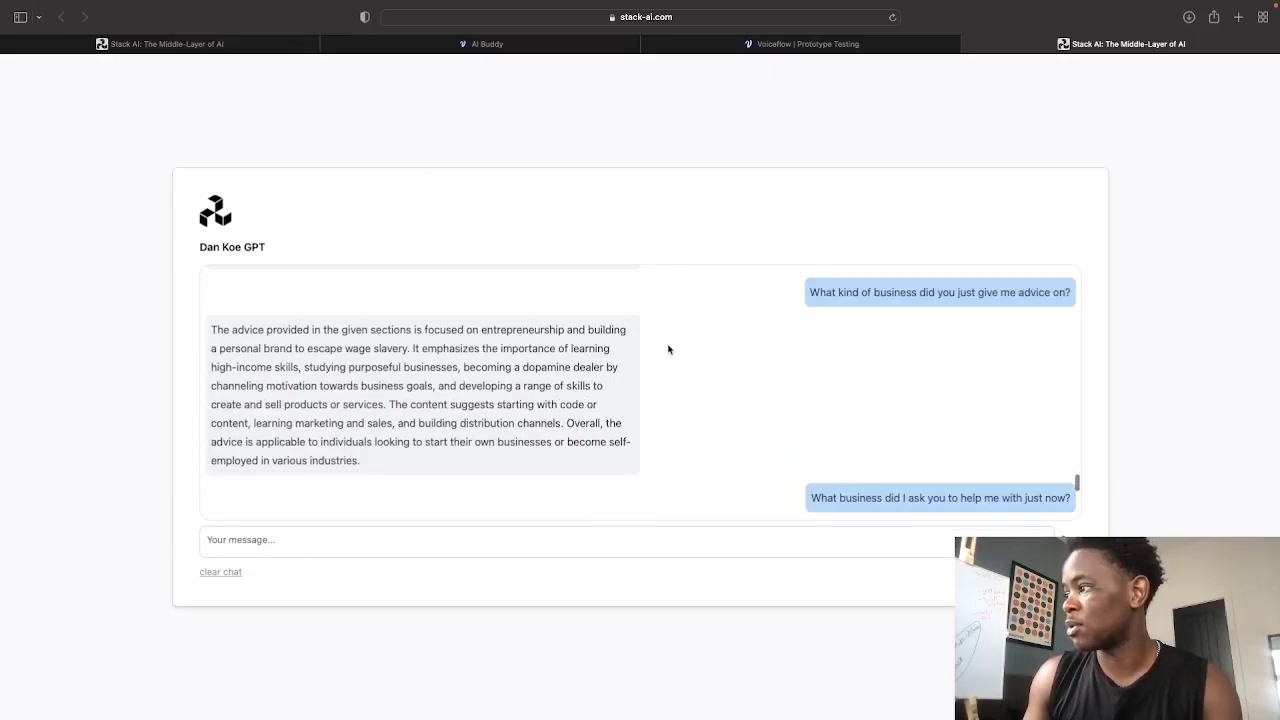
pyautogui.scroll(10, 668, 349)
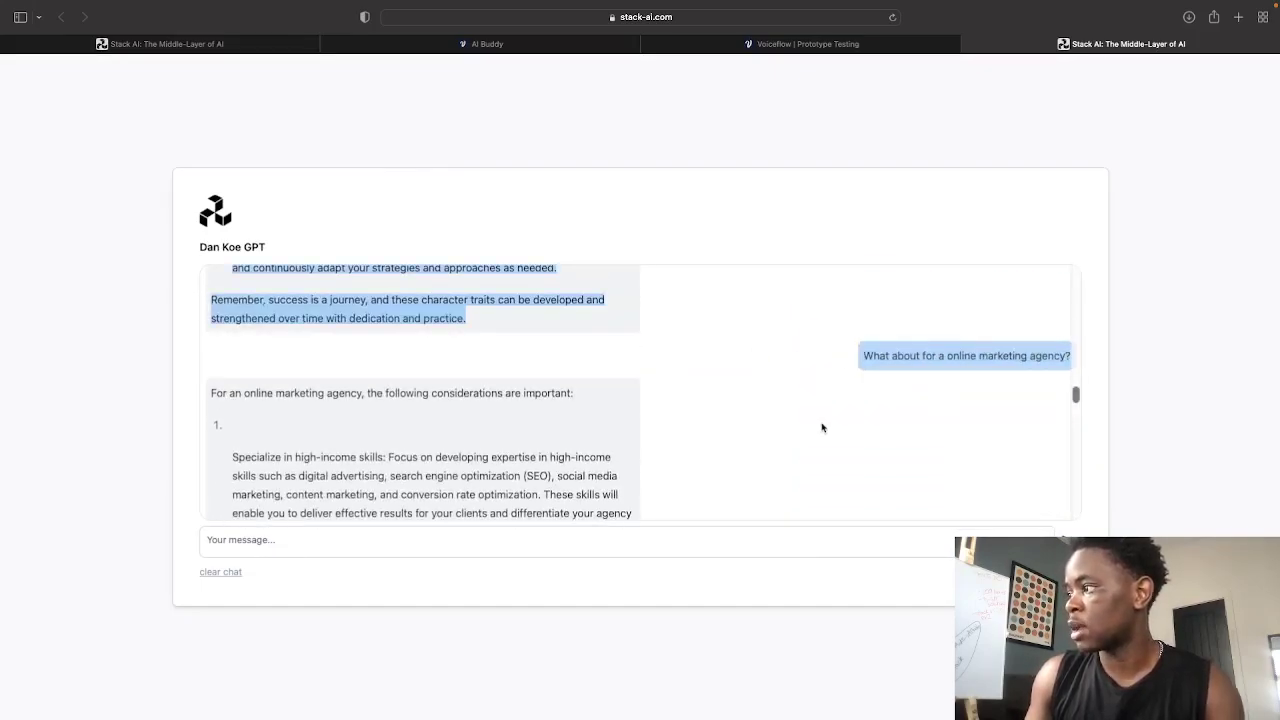
pyautogui.scroll(-10, 823, 429)
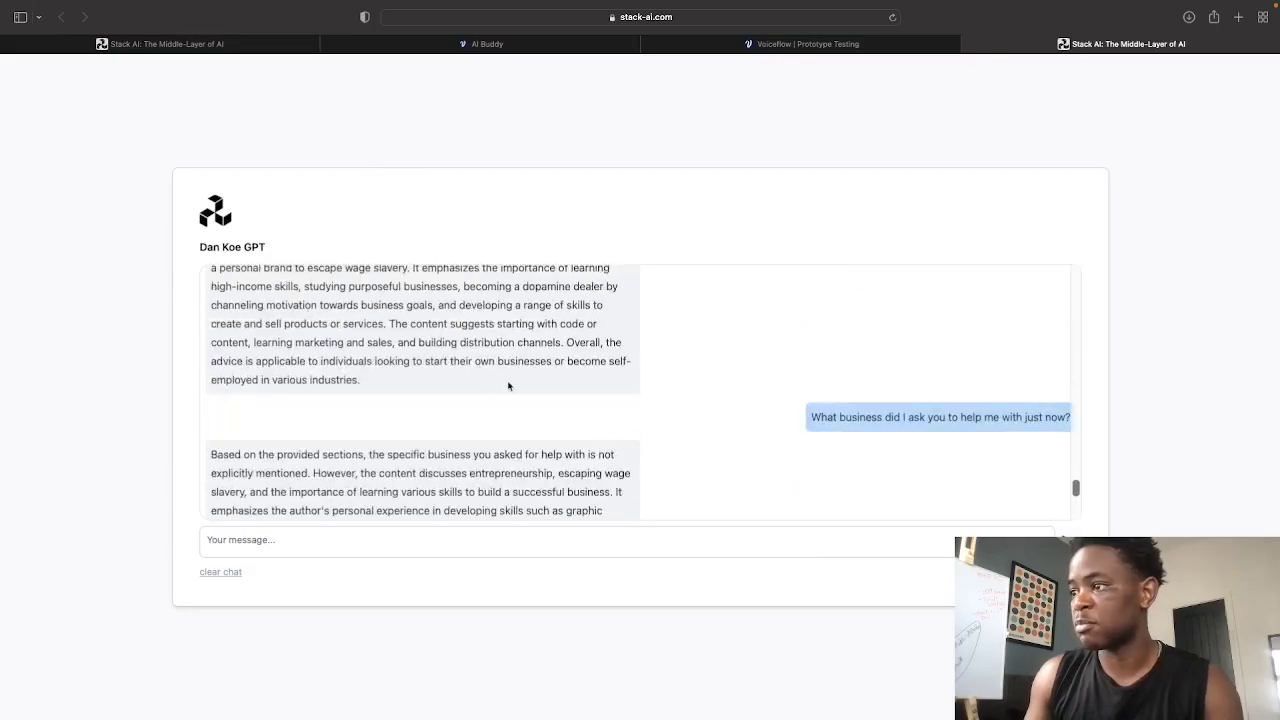
pyautogui.scroll(-10, 512, 400)
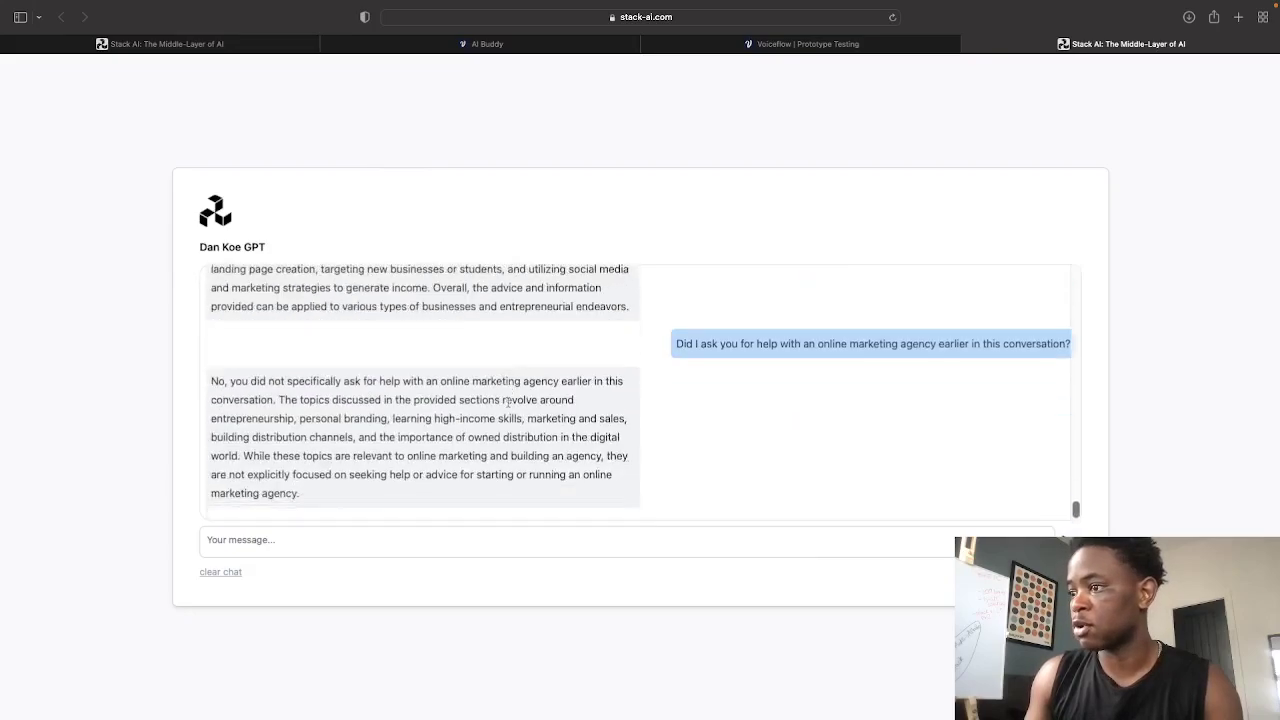
pyautogui.click(249, 533)
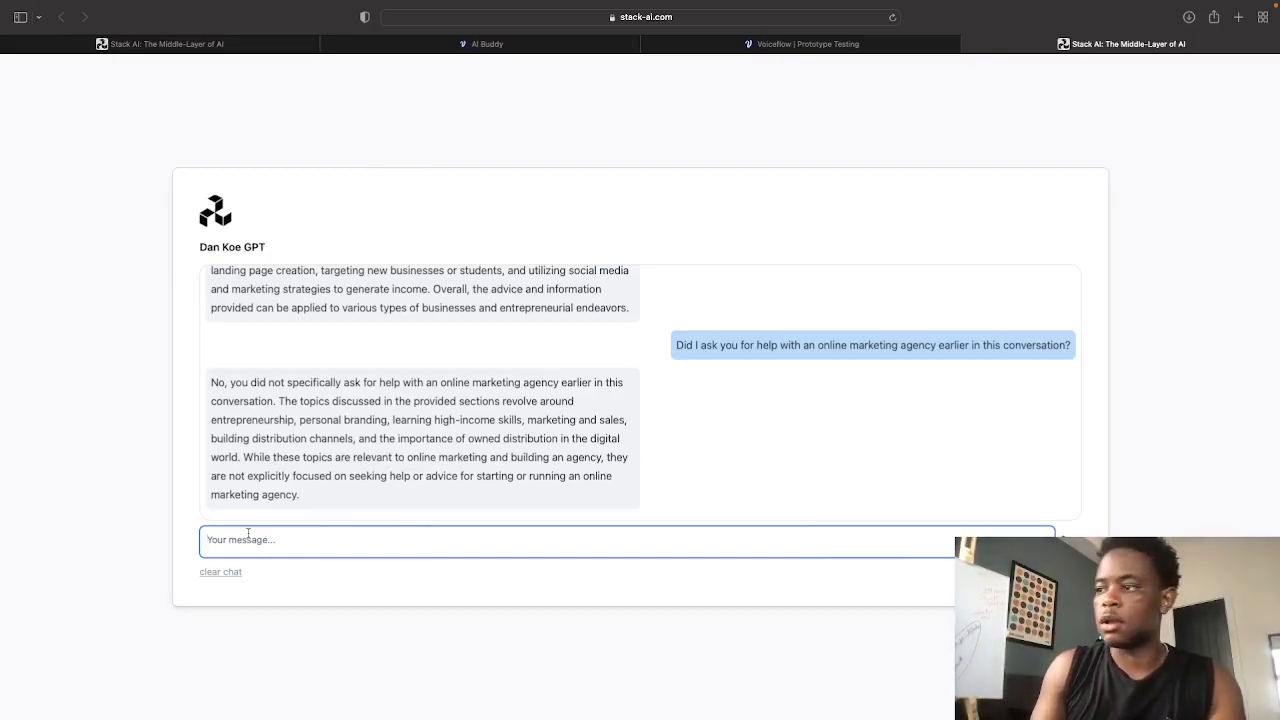
# Step: Ask Dan Koe GPT 'How can I grow my fishmonger business?' and follow its numbered strategy list
pyautogui.write('Wh')
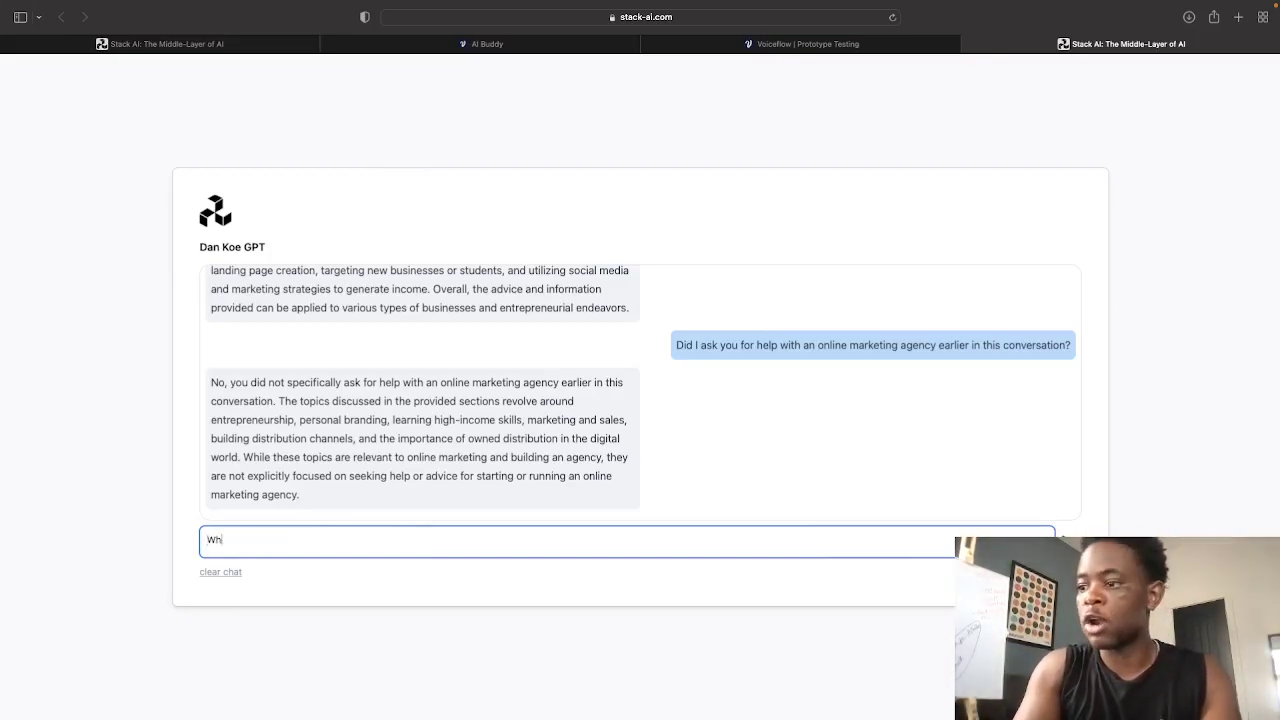
pyautogui.press('BackSpace')
pyautogui.write('How can I grow my fishmon')
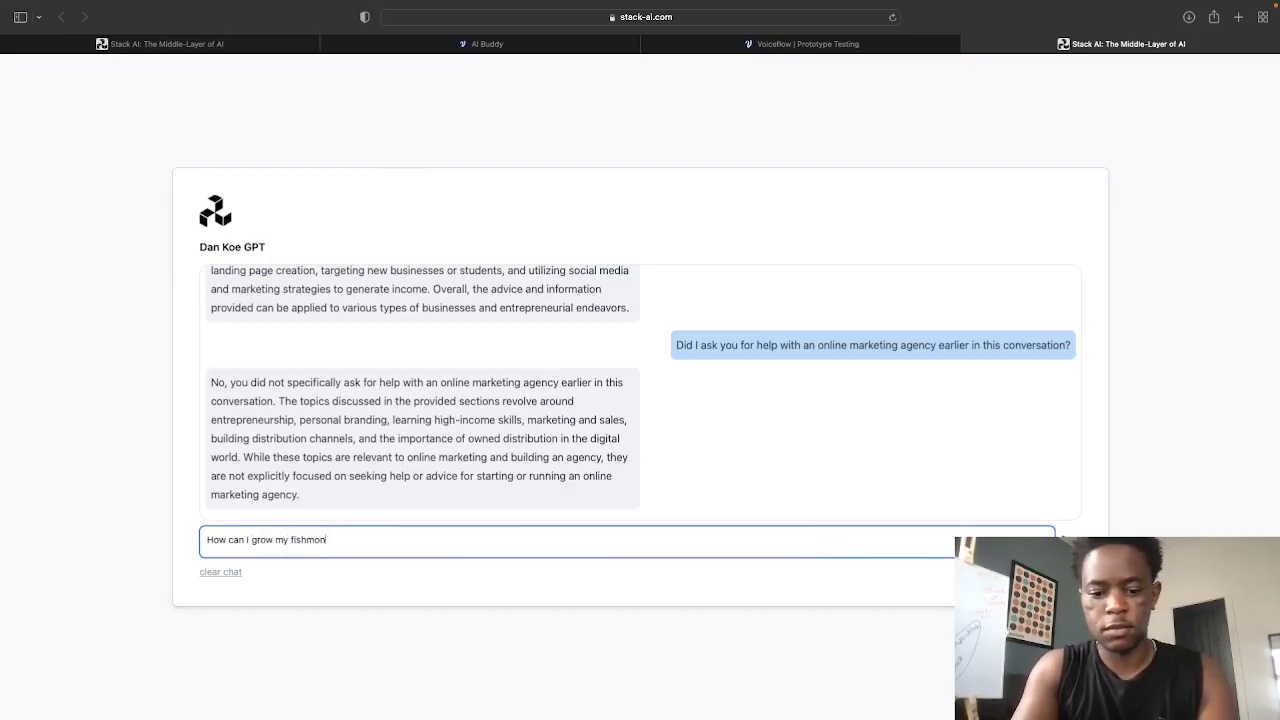
pyautogui.write('ger business?')
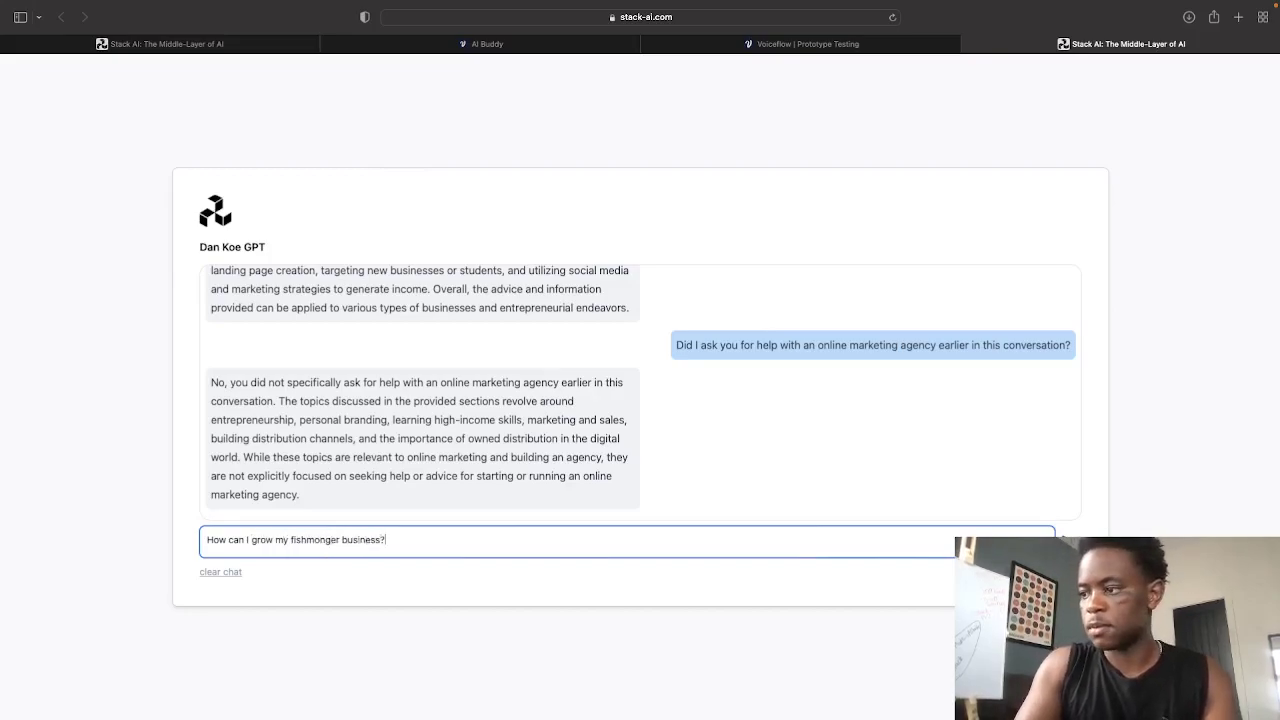
pyautogui.press('Return')
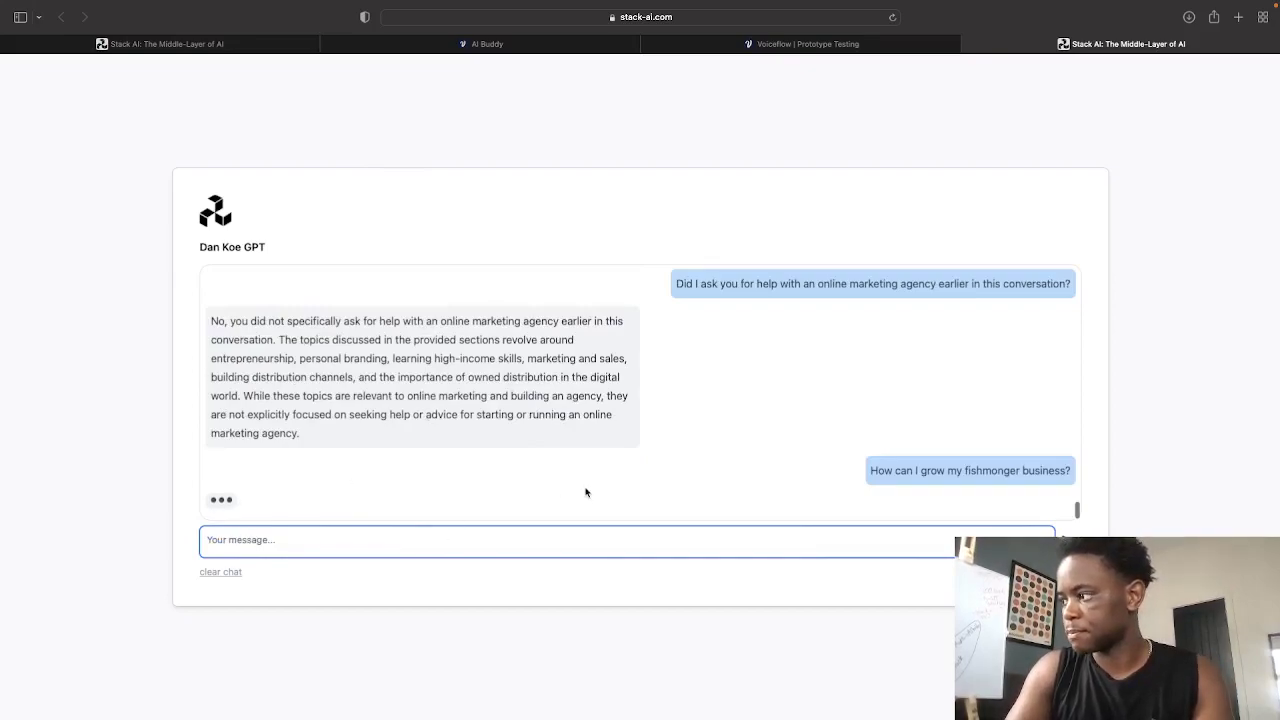
pyautogui.moveTo(866, 471); pyautogui.dragTo(1034, 472)
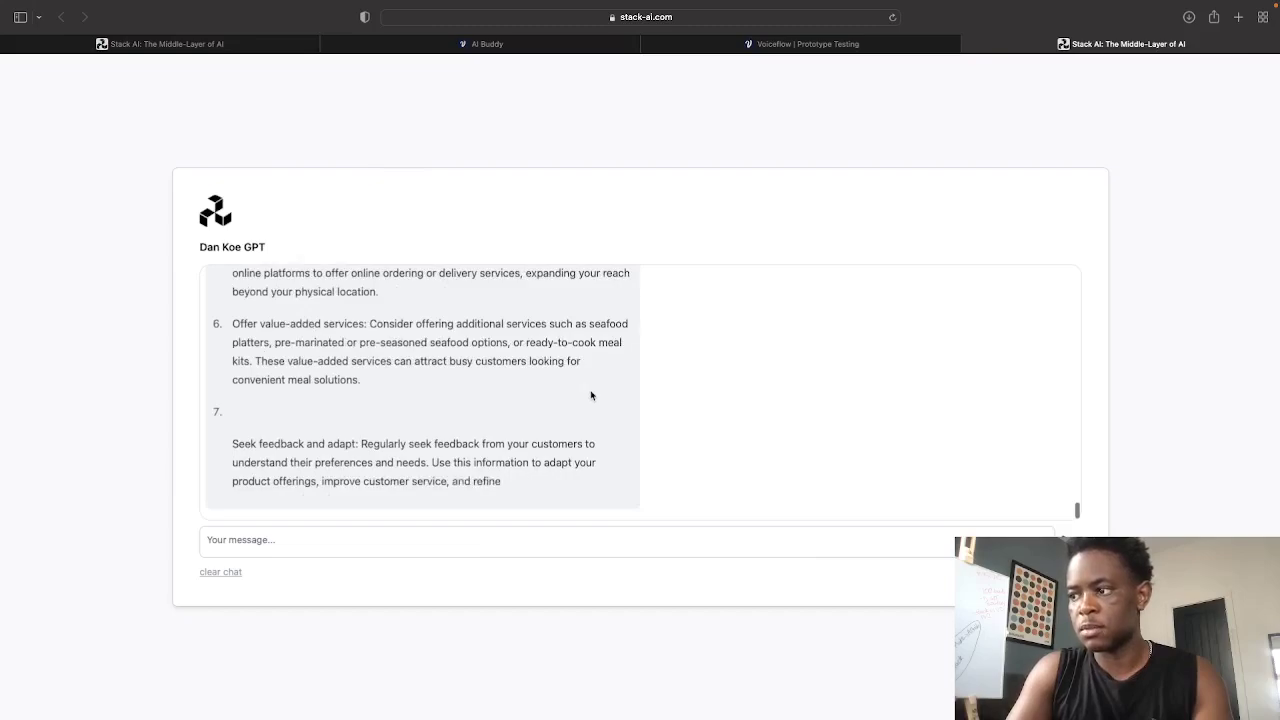
pyautogui.scroll(5, 617, 391)
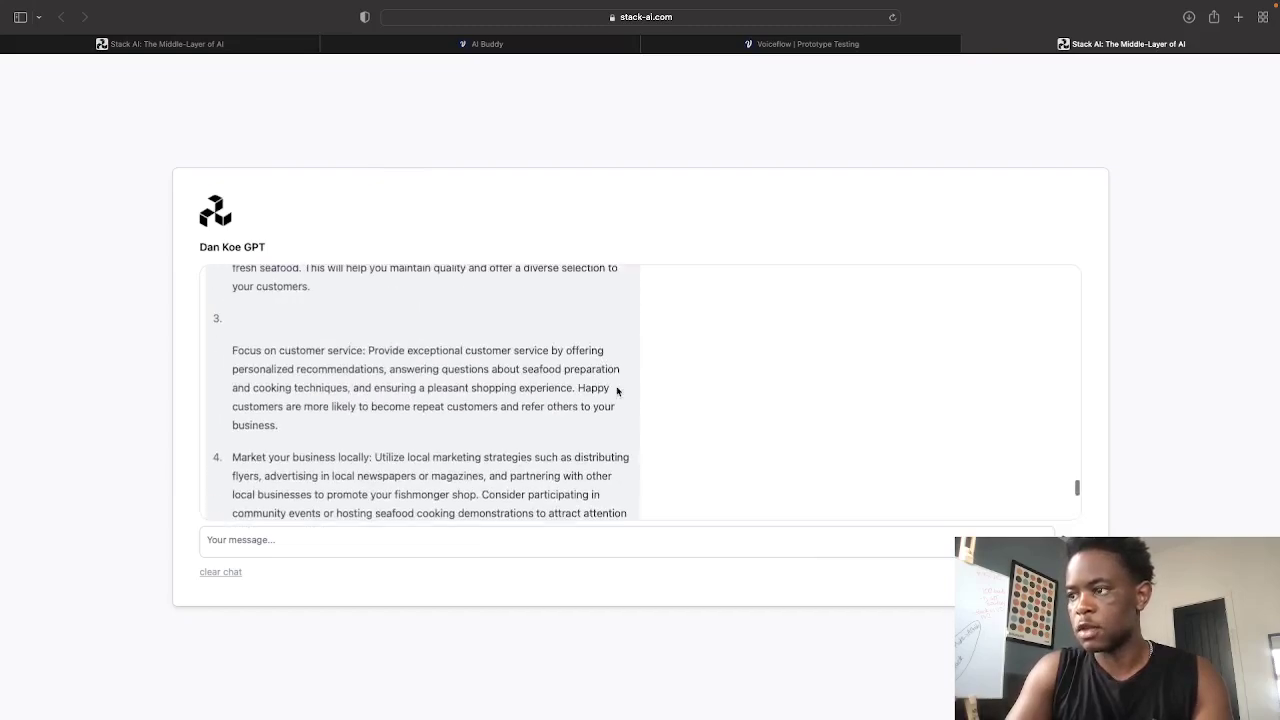
pyautogui.scroll(7, 617, 391)
pyautogui.scroll(-4, 617, 391)
pyautogui.scroll(1, 617, 391)
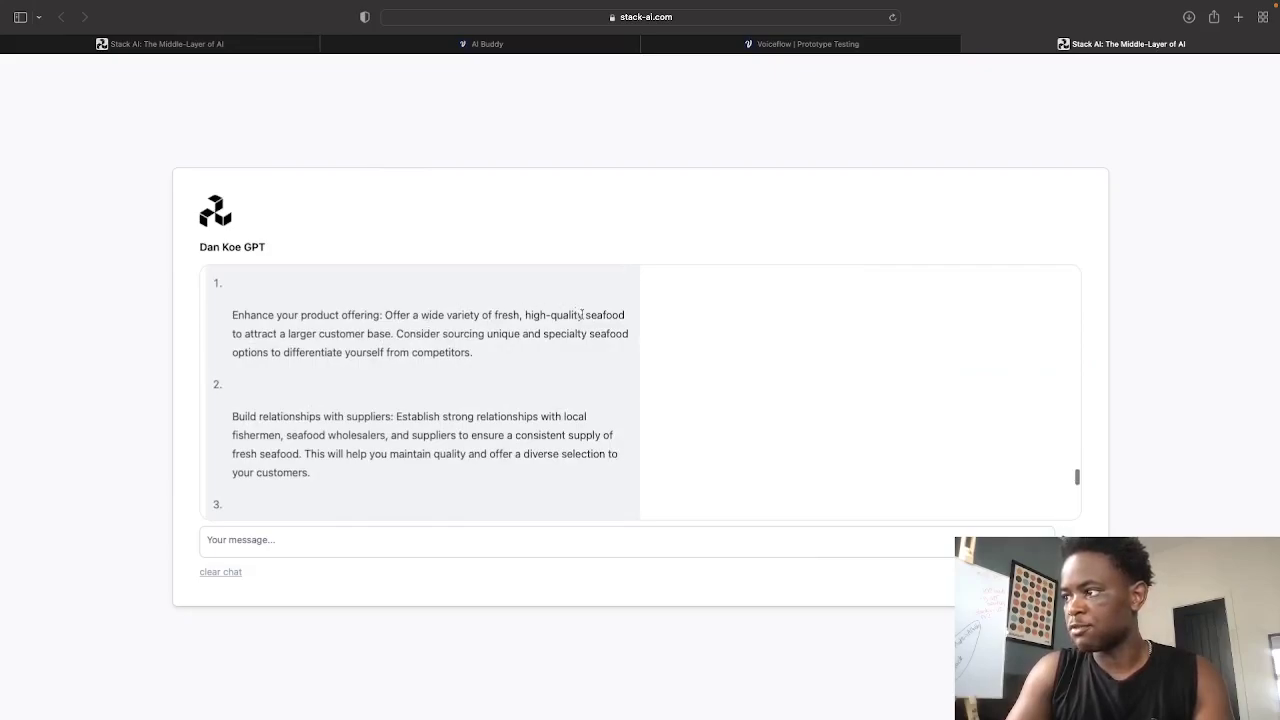
pyautogui.scroll(-1, 560, 362)
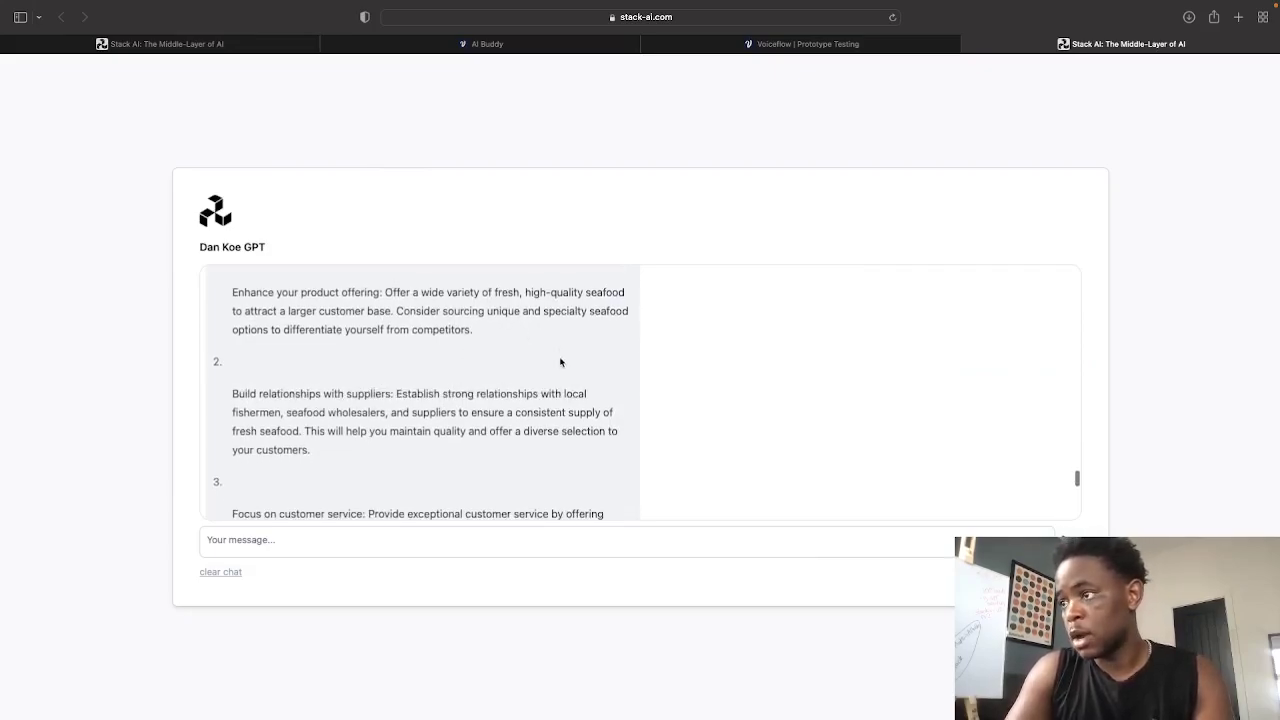
pyautogui.scroll(-1, 560, 362)
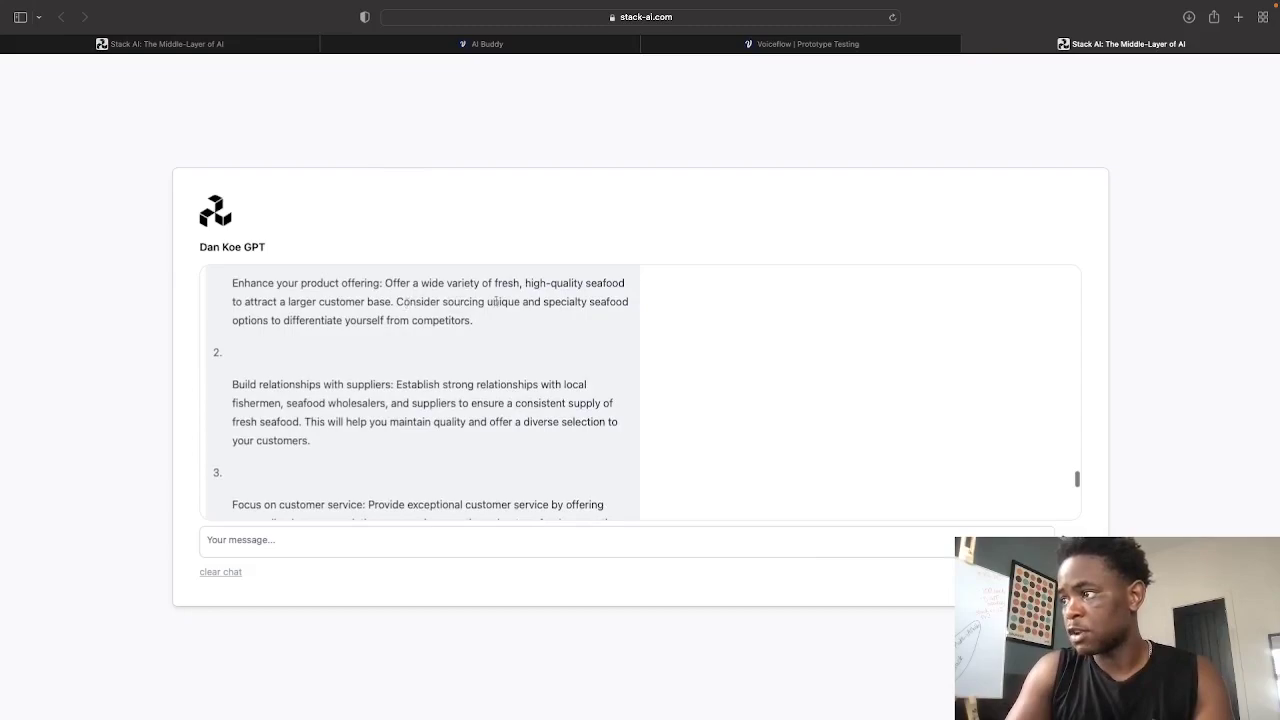
pyautogui.scroll(-2, 478, 420)
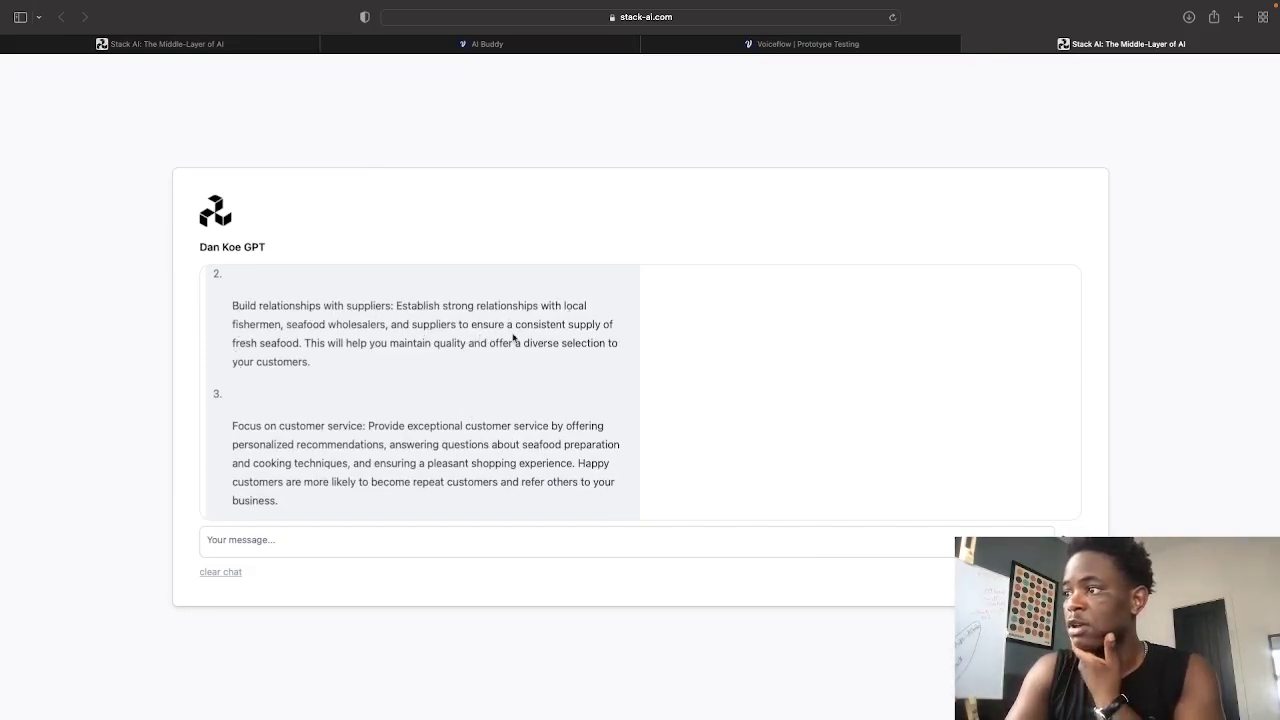
pyautogui.scroll(-3, 466, 331)
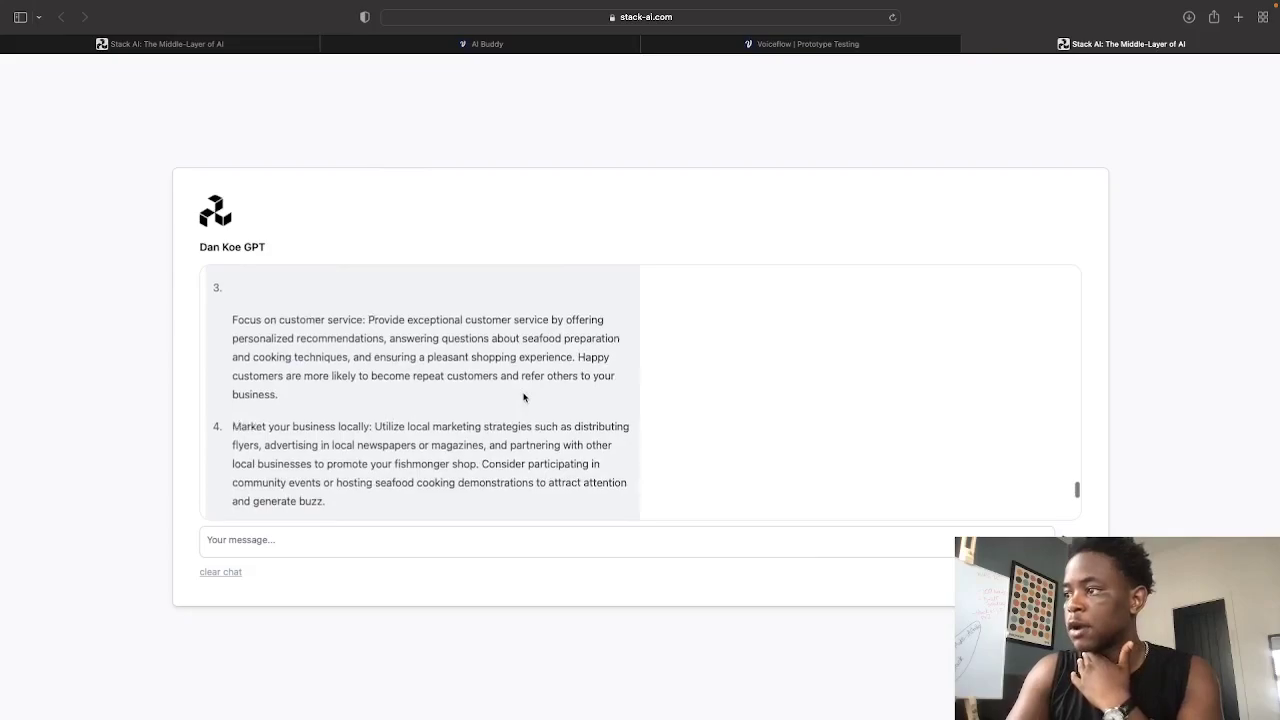
pyautogui.scroll(-1, 385, 440)
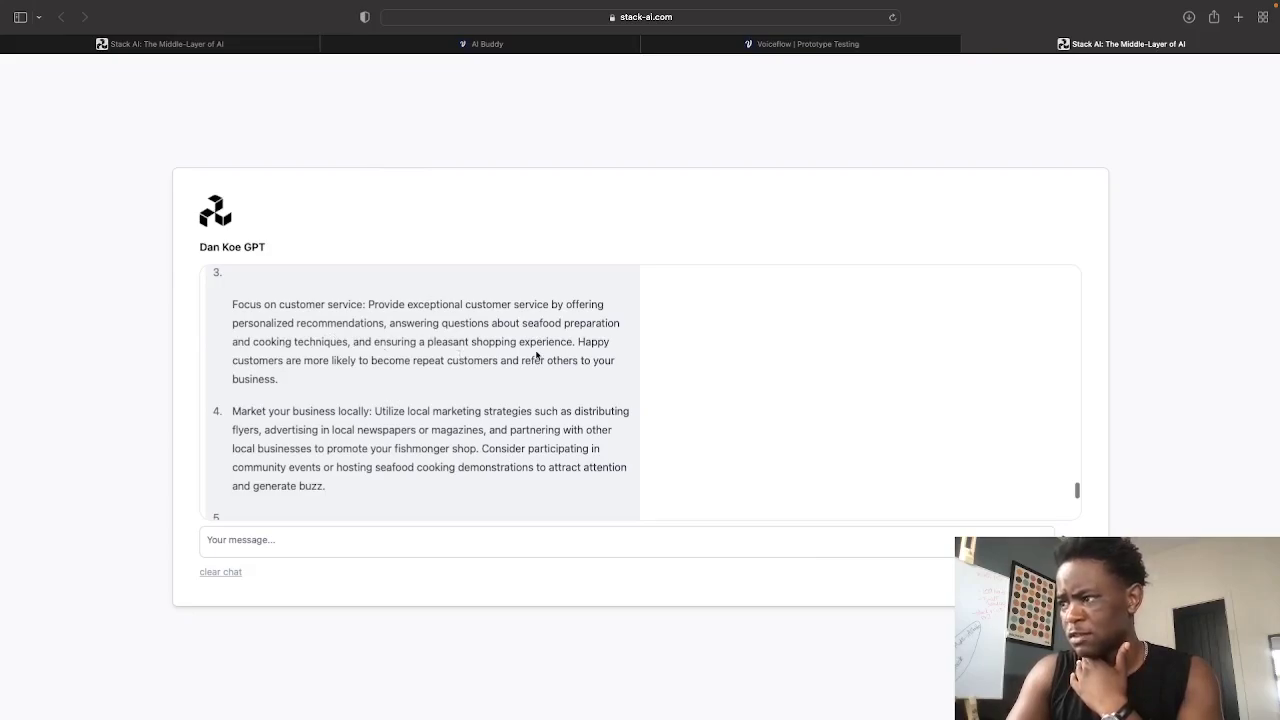
pyautogui.scroll(-3, 537, 355)
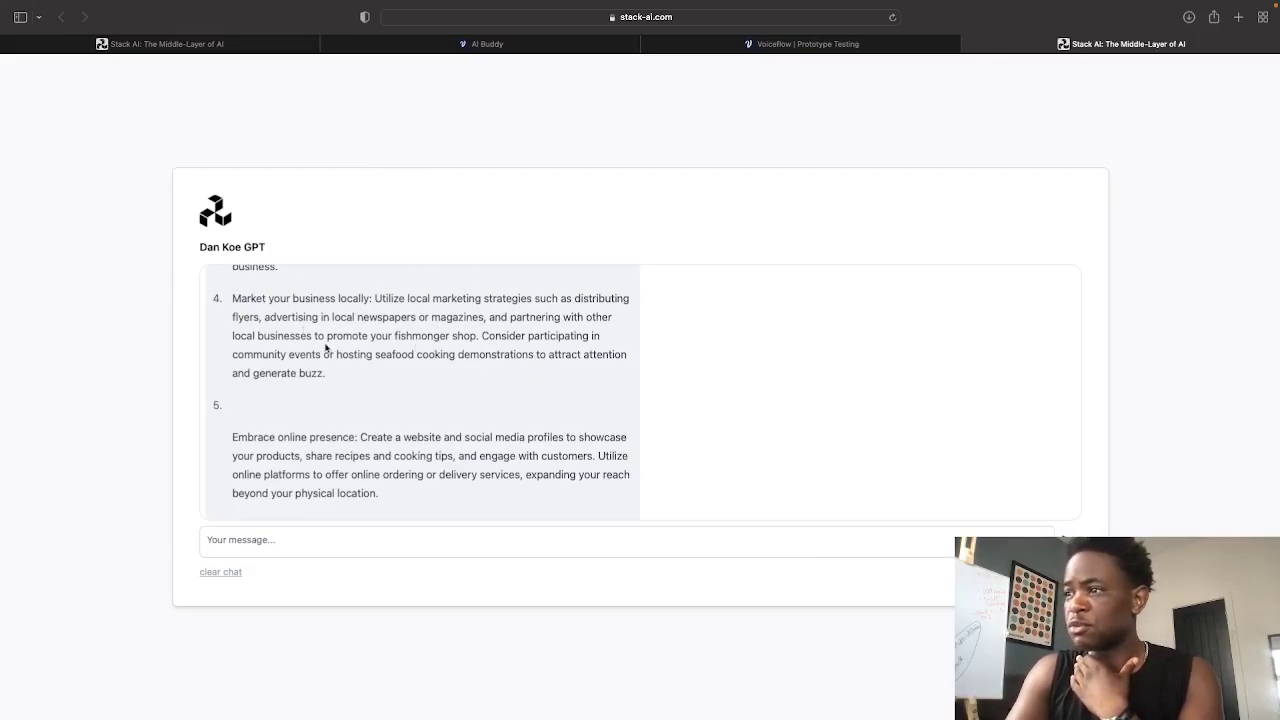
pyautogui.scroll(-2, 494, 366)
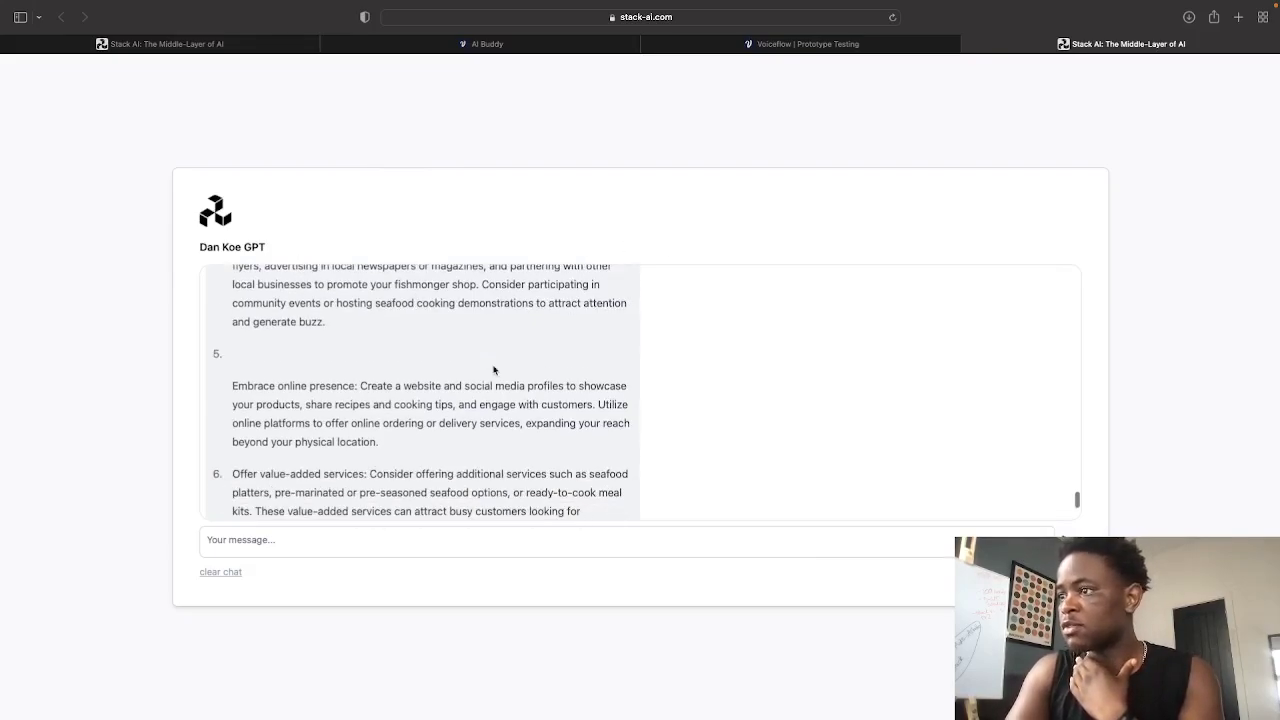
pyautogui.scroll(-3, 494, 370)
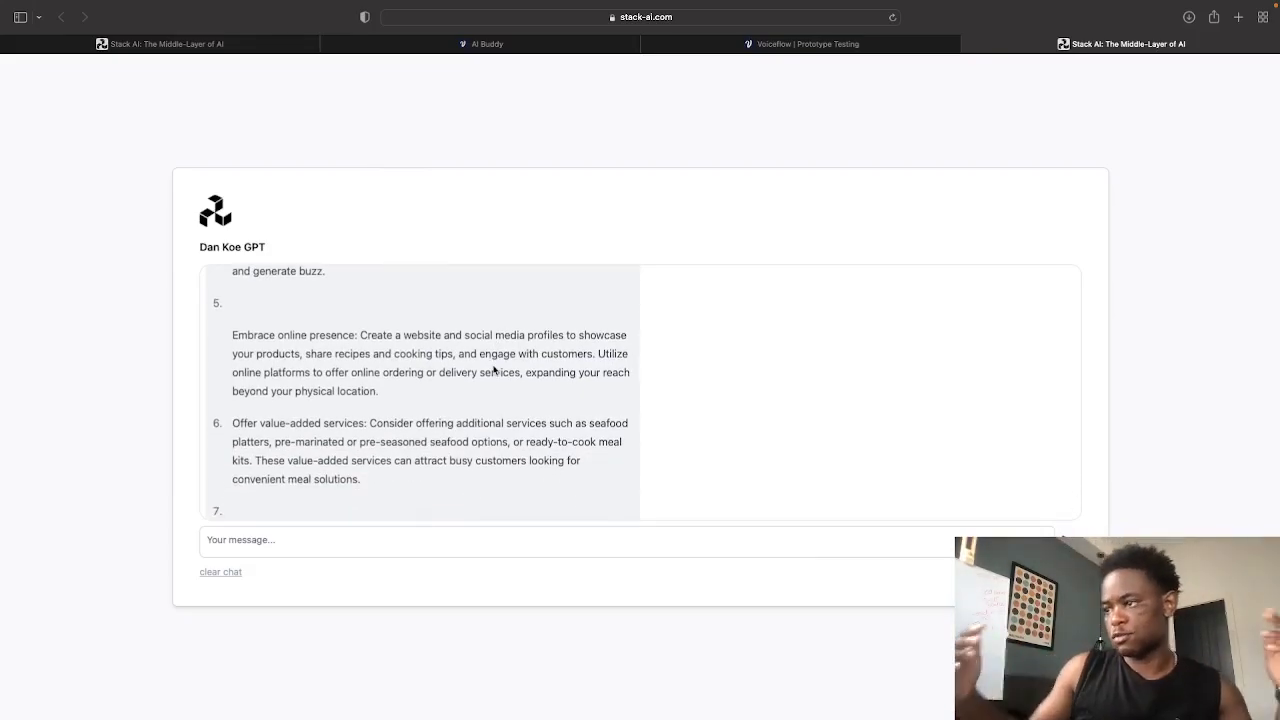
pyautogui.scroll(-2, 494, 370)
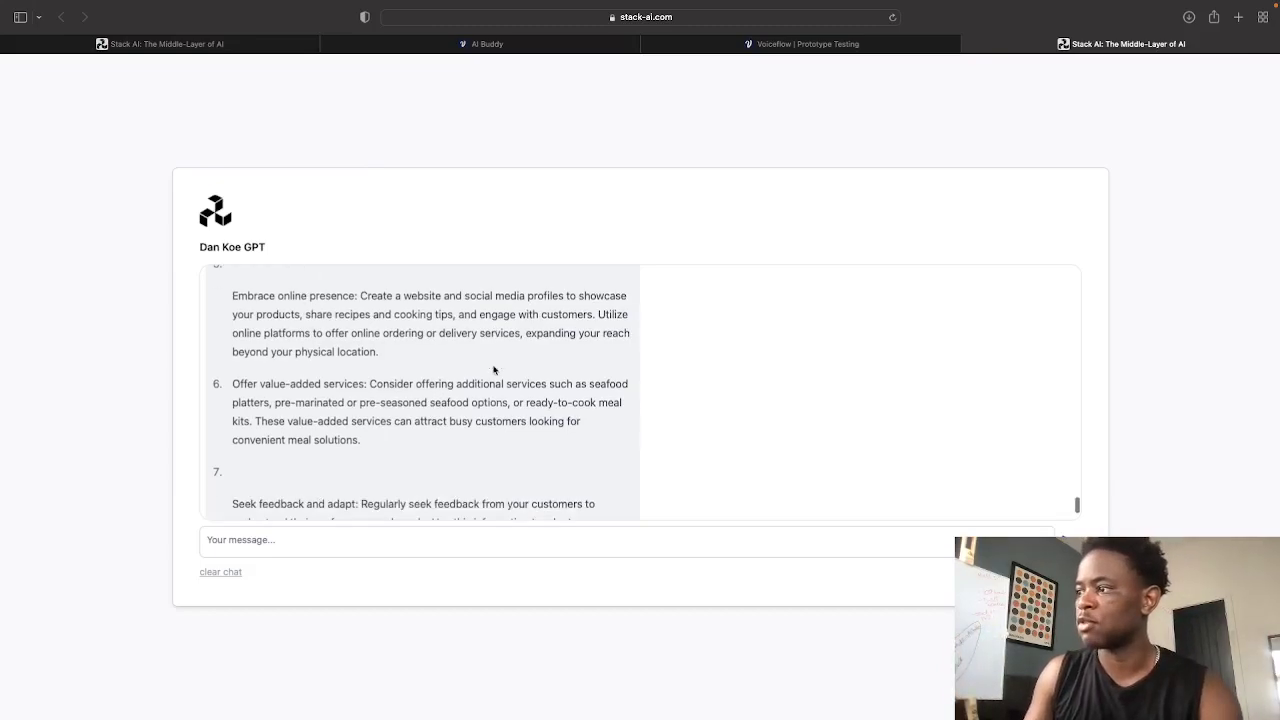
pyautogui.scroll(-2, 395, 353)
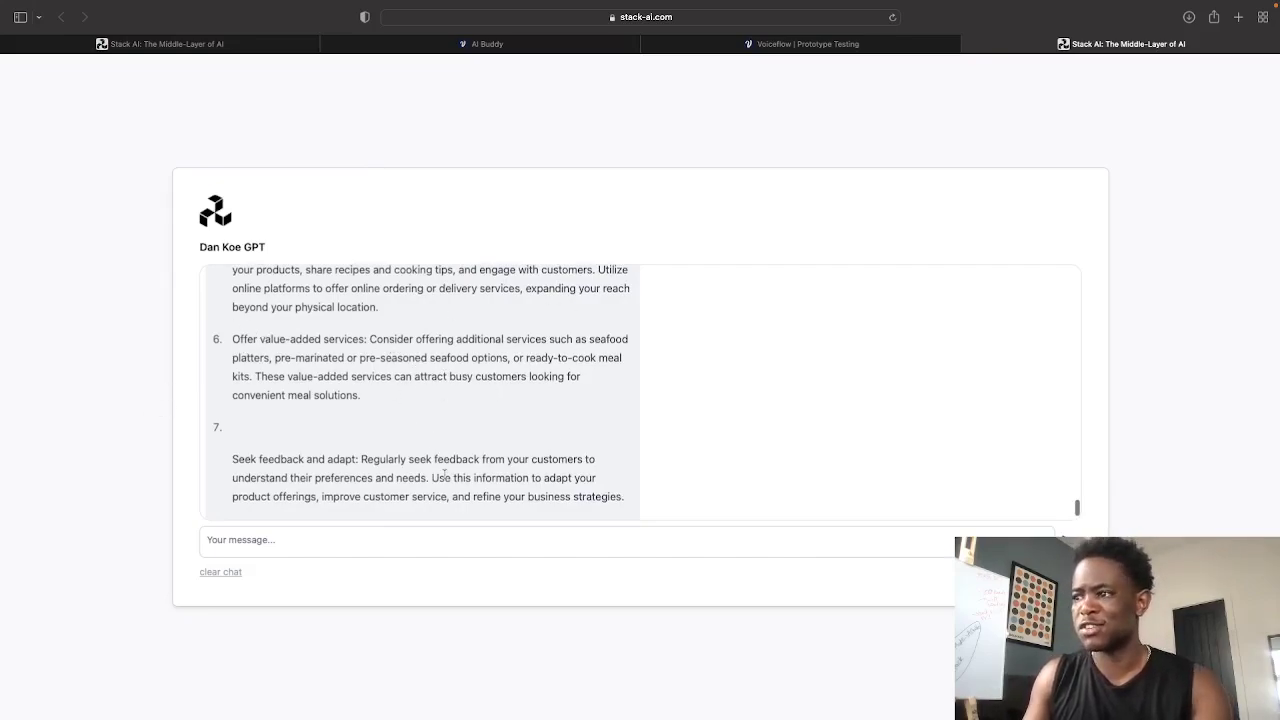
pyautogui.scroll(-1, 405, 423)
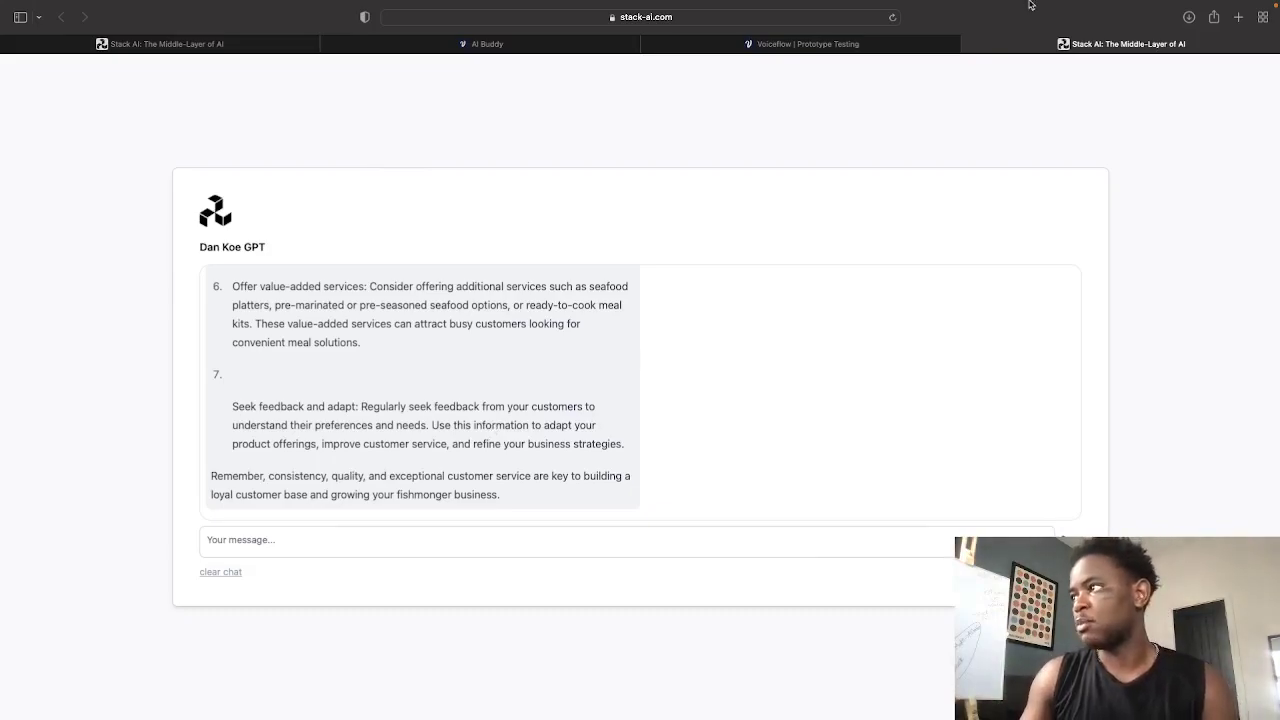
pyautogui.moveTo(873, 48)
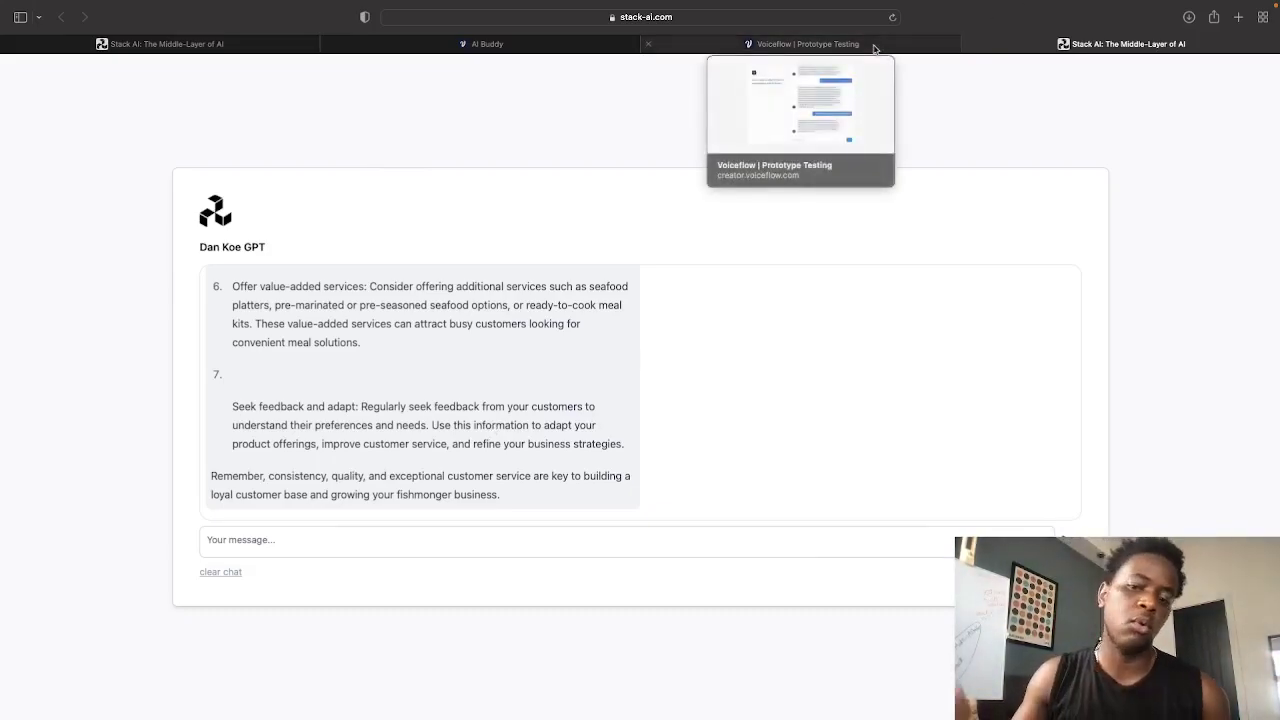
# Step: Clear the wrongly pasted memory question from Voiceflow's message box
pyautogui.click(873, 48)
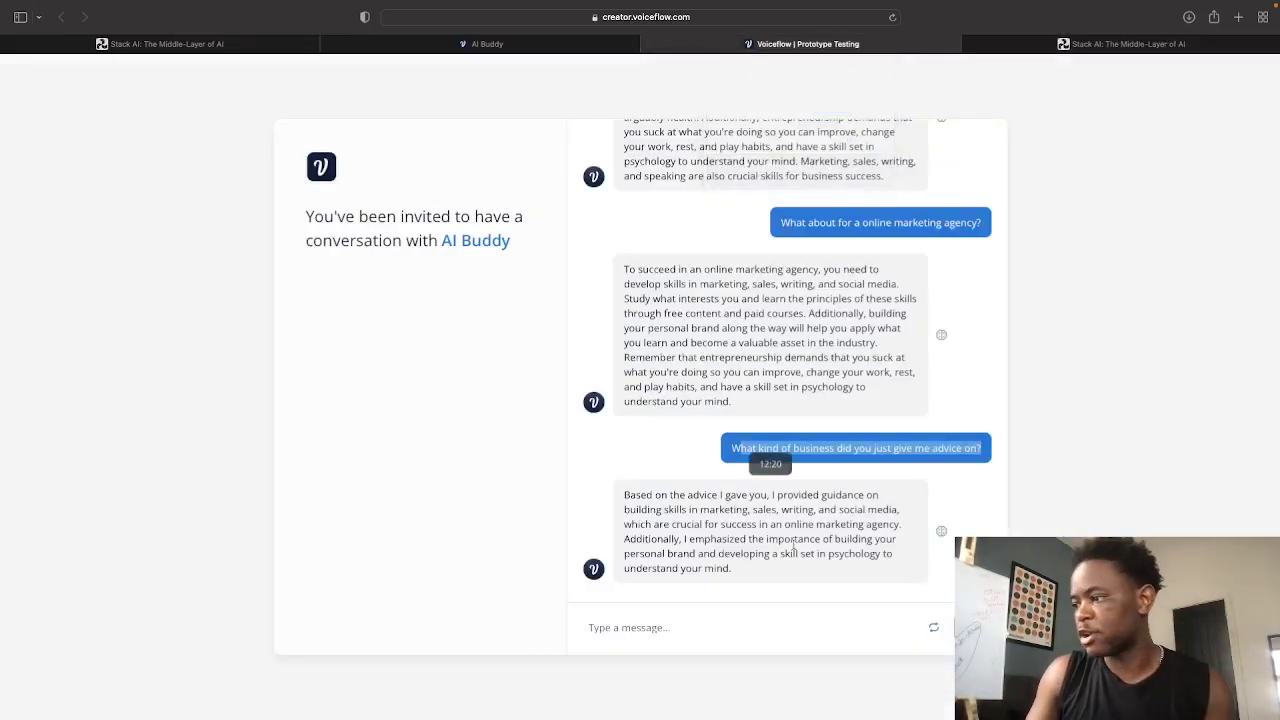
pyautogui.click(674, 624)
pyautogui.write('What kind of business did you just give me advice on?')
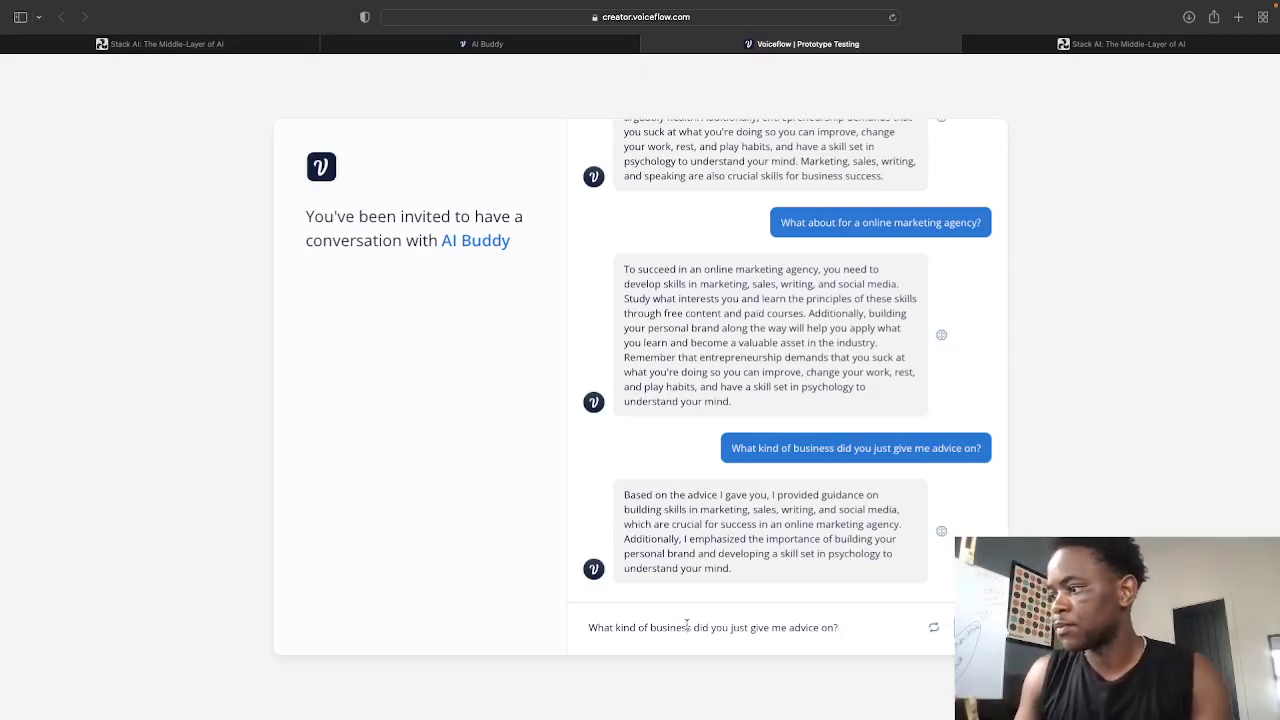
pyautogui.tripleClick(686, 625)
pyautogui.press('BackSpace')
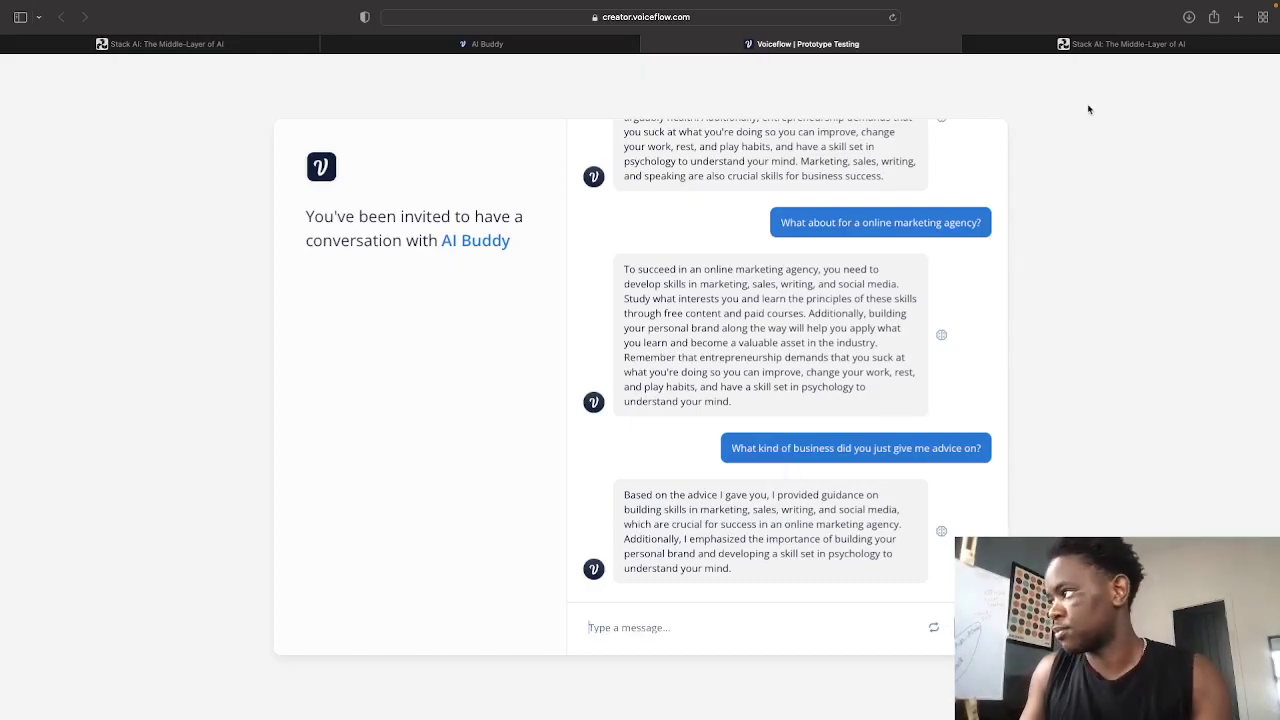
# Step: Copy the fishmonger growth question from the Stack AI chat and send it to AI Buddy
pyautogui.click(1089, 46)
pyautogui.scroll(15, 540, 413)
pyautogui.scroll(-3, 566, 392)
pyautogui.scroll(-2, 566, 392)
pyautogui.scroll(1, 566, 392)
pyautogui.moveTo(870, 393); pyautogui.dragTo(1056, 393)
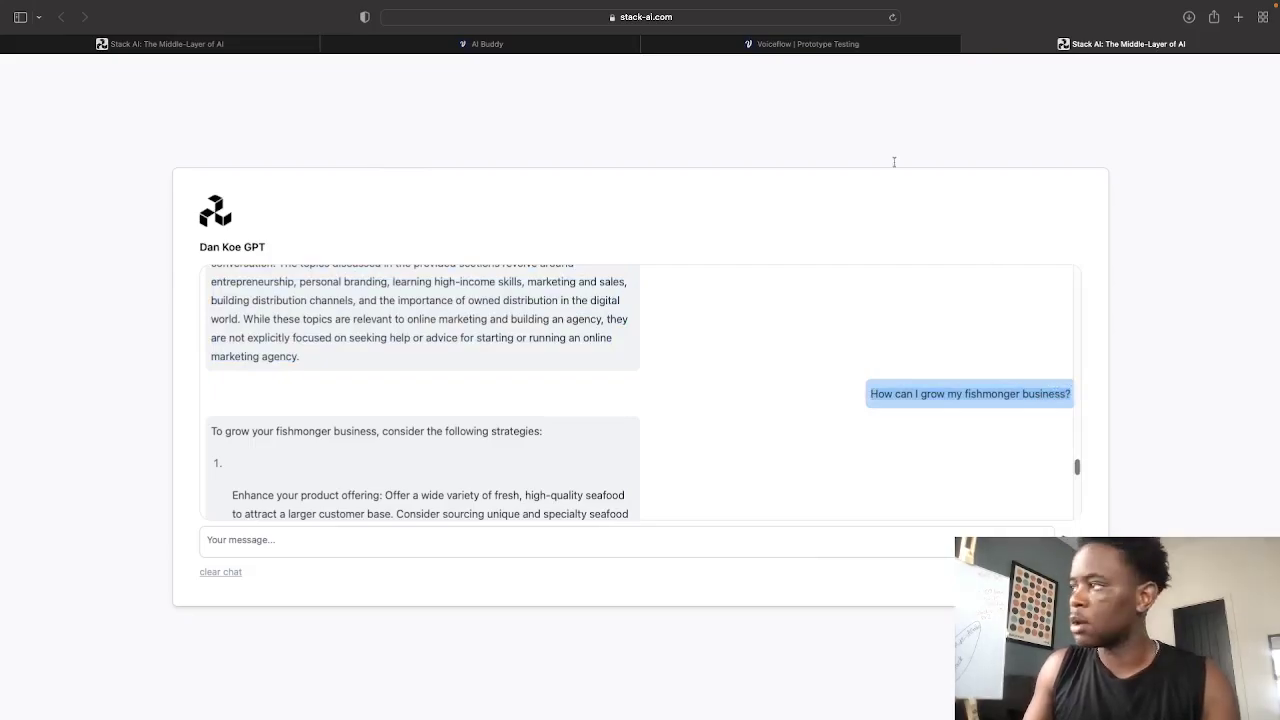
pyautogui.click(720, 44)
pyautogui.click(673, 622)
pyautogui.write('How can I grow my fishmonger business?')
pyautogui.press('Return')
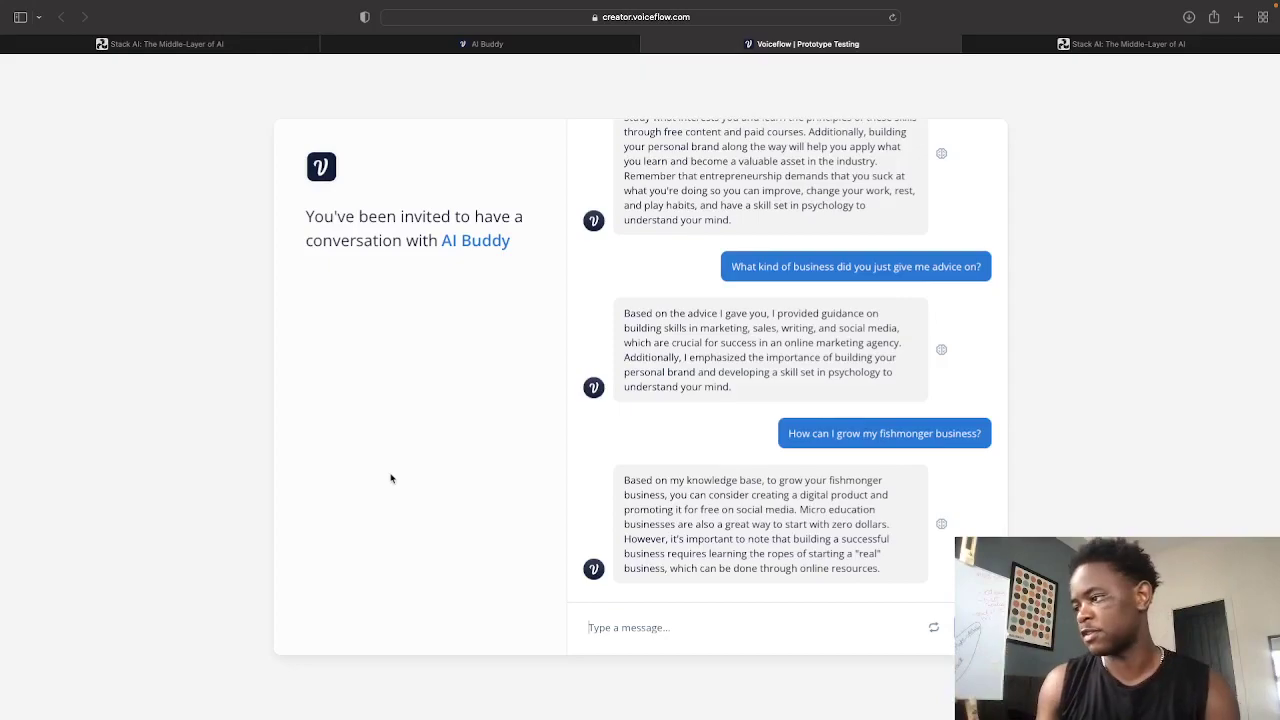
# Step: Scroll through Dan Koe GPT's fishmonger answer down to its value-added services and customer feedback tips
pyautogui.click(1125, 44)
pyautogui.scroll(-10, 494, 446)
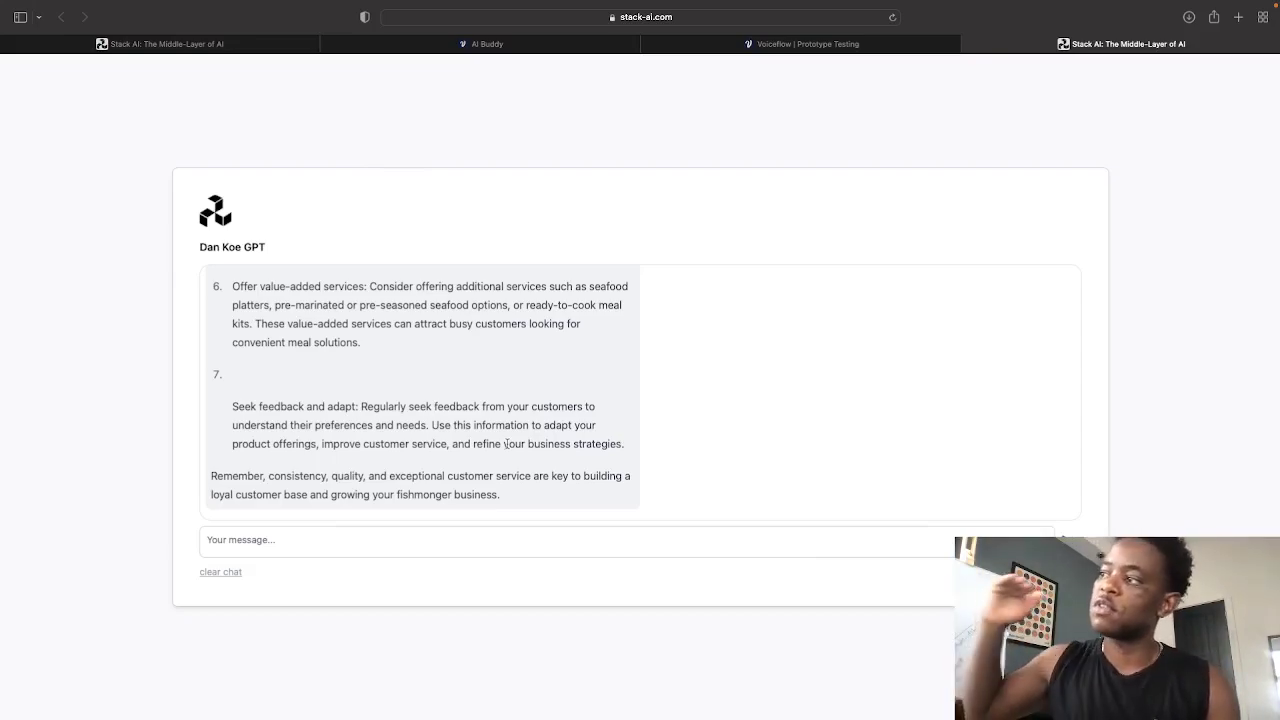
pyautogui.scroll(5, 375, 364)
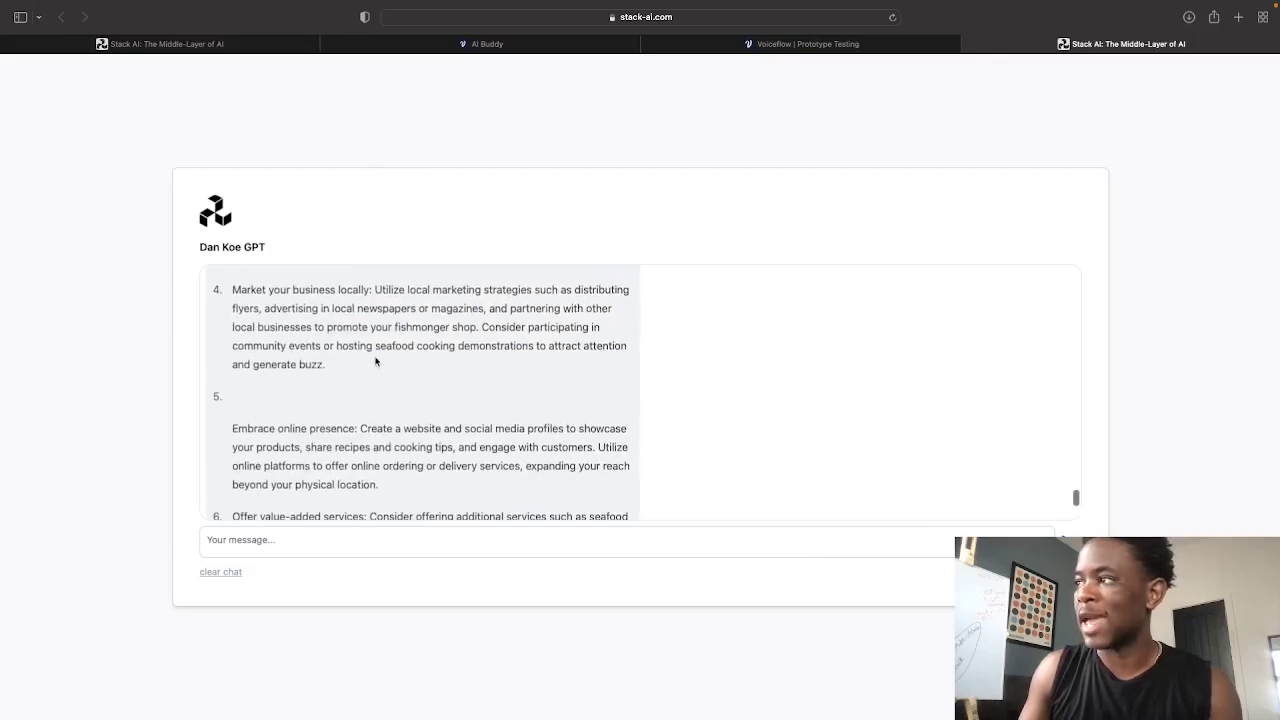
pyautogui.scroll(-5, 375, 364)
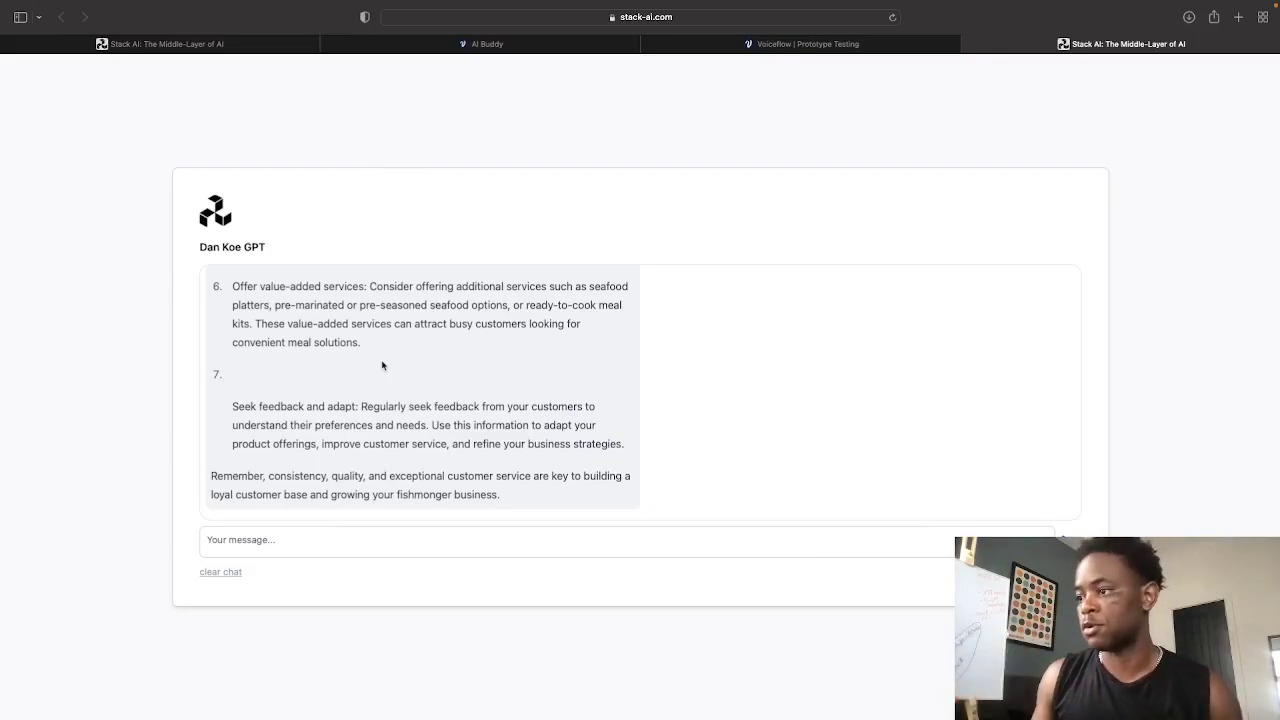
pyautogui.scroll(5, 476, 378)
# Step: Scroll to the end of the fishmonger answer, with its consistency, quality and customer service reminder
pyautogui.scroll(-6, 620, 415)
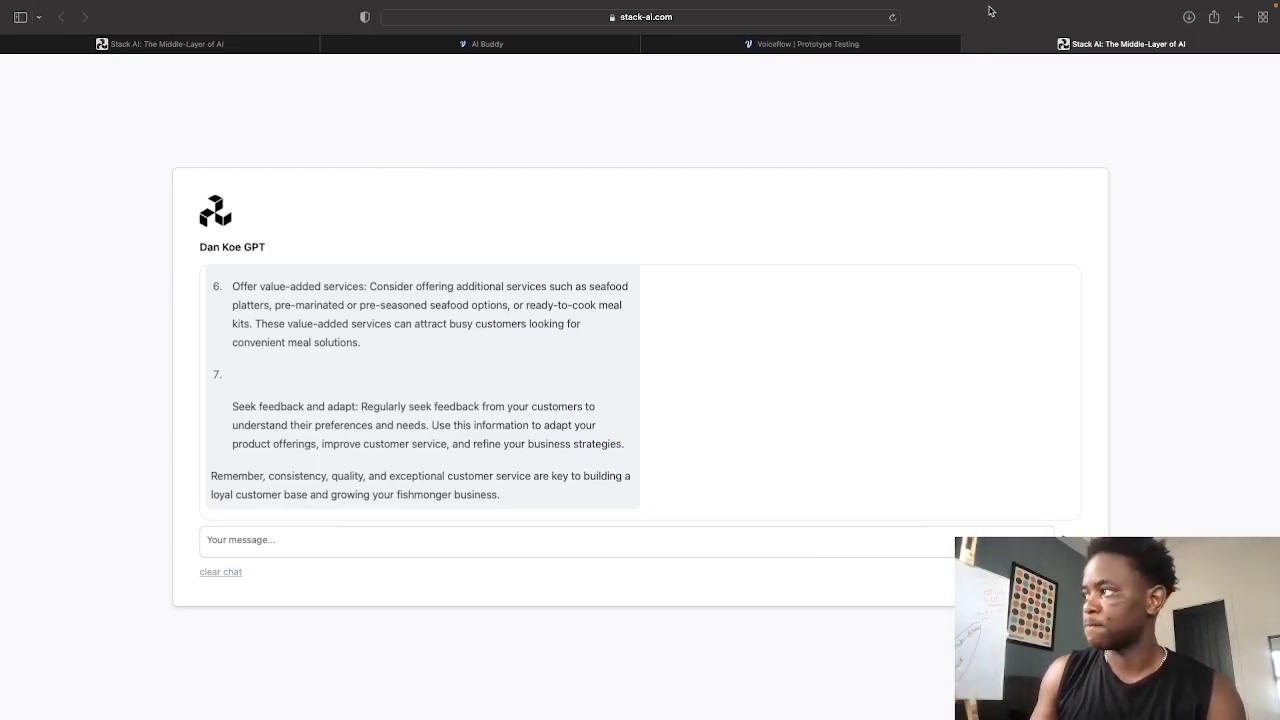
pyautogui.click(970, 45)
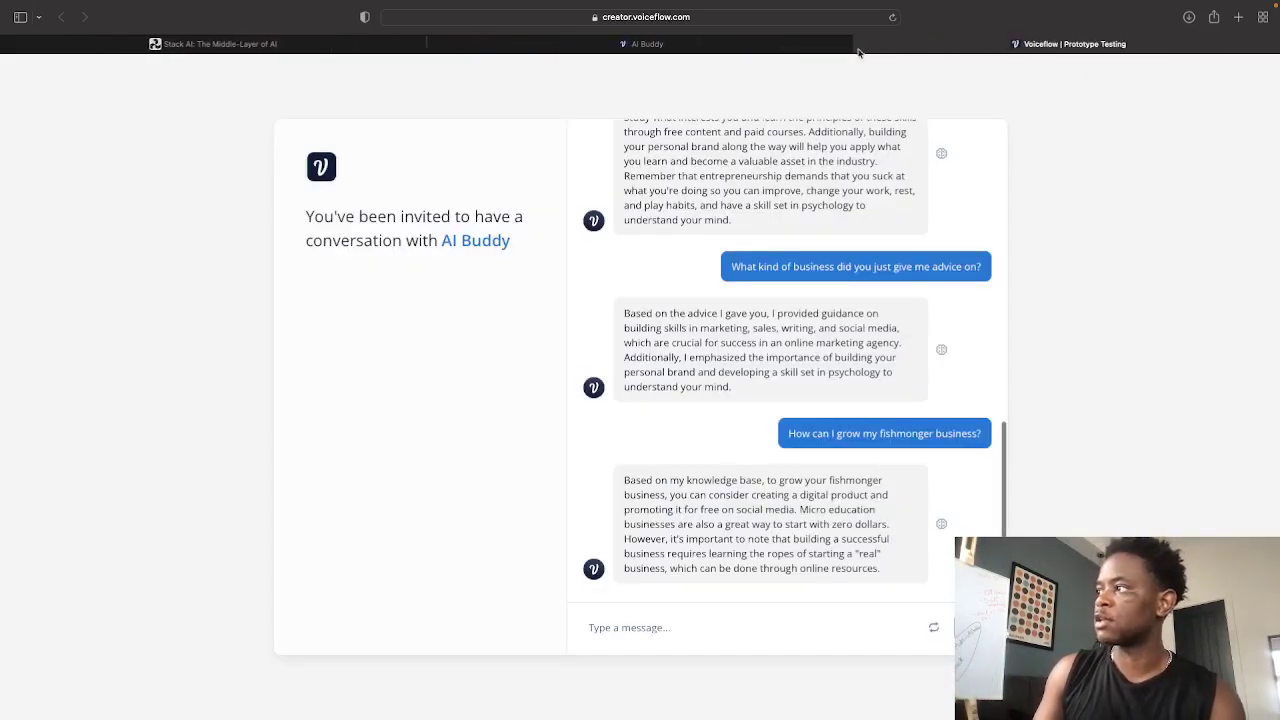